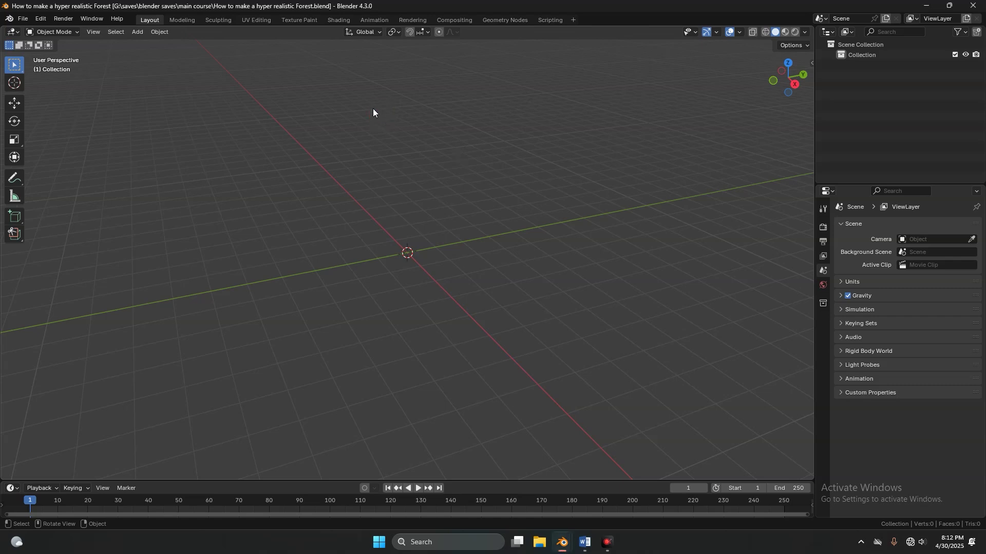
# - Add a 32-vertex circle mesh at the origin with its Fill Type set to N-Gon
pyautogui.hotkey('shift', 'a')
pyautogui.moveTo(361, 117)
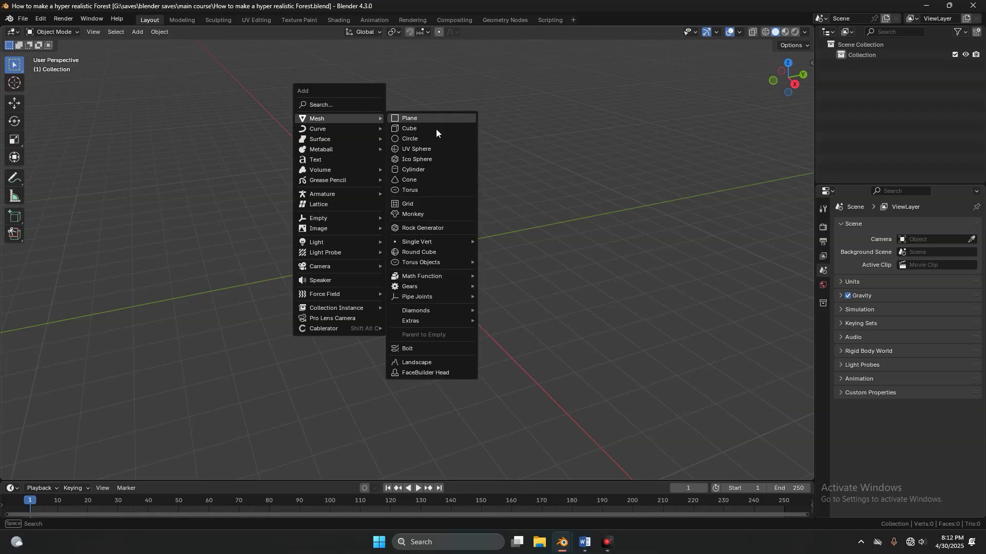
pyautogui.click(435, 137)
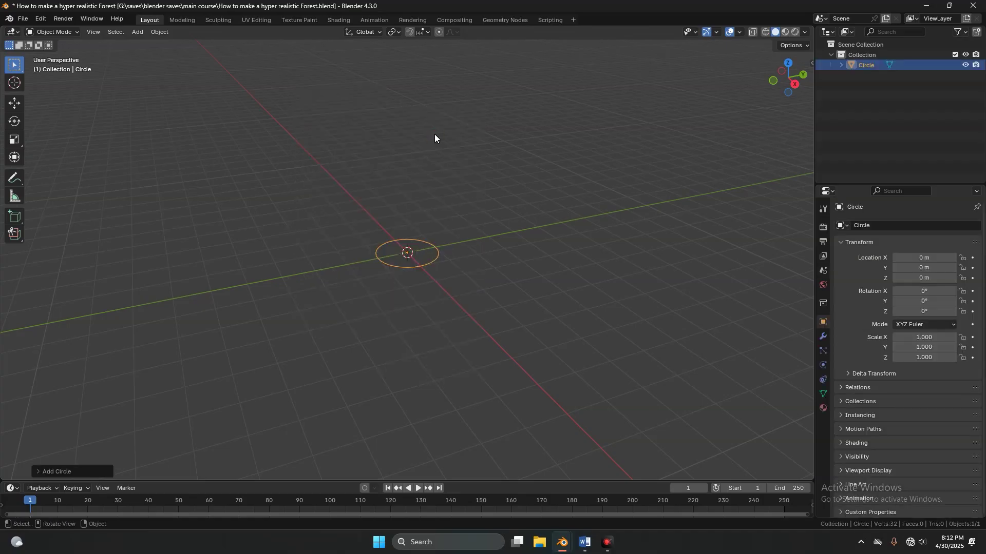
pyautogui.click(63, 471)
pyautogui.click(105, 384)
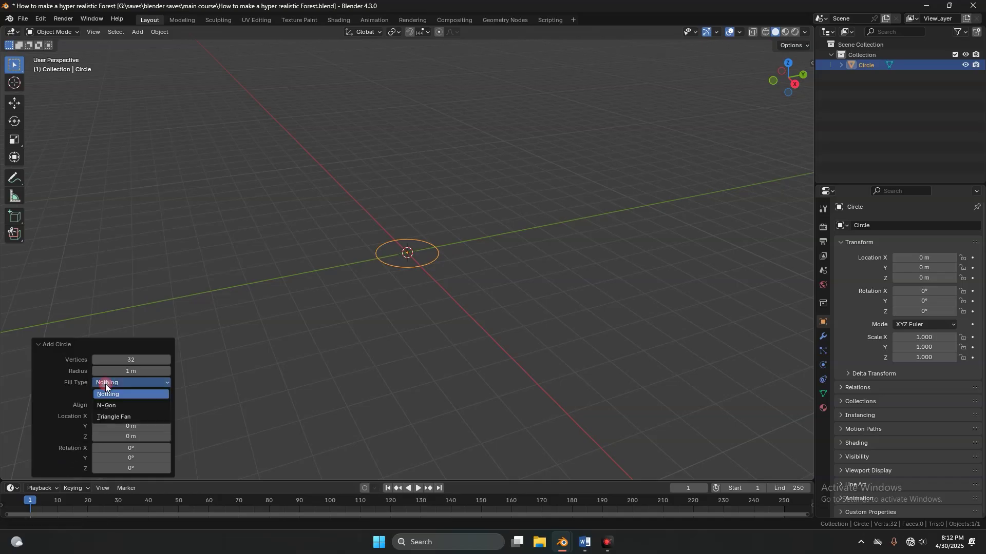
pyautogui.click(106, 404)
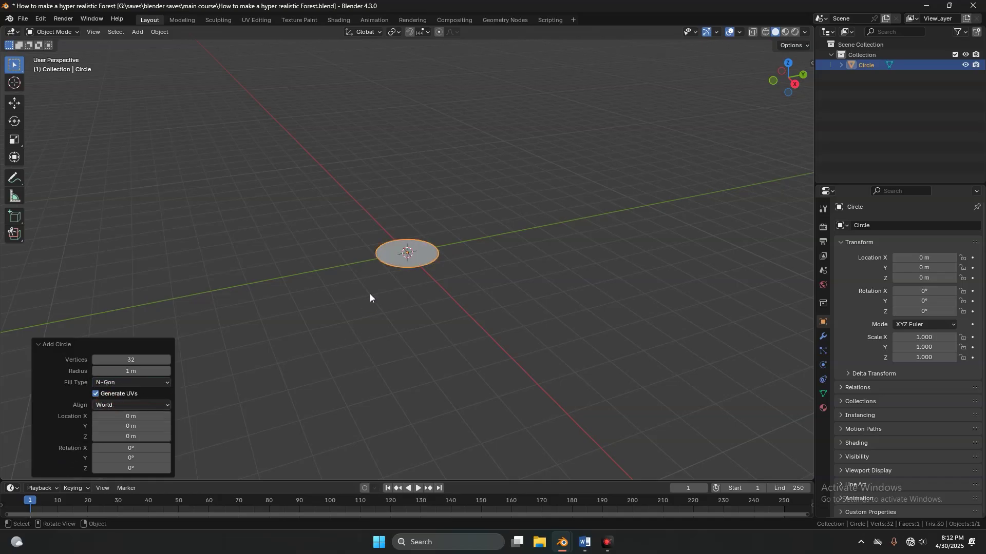
# - Scale the circle up 90 times and check its mesh in Edit Mode
pyautogui.write('s90')
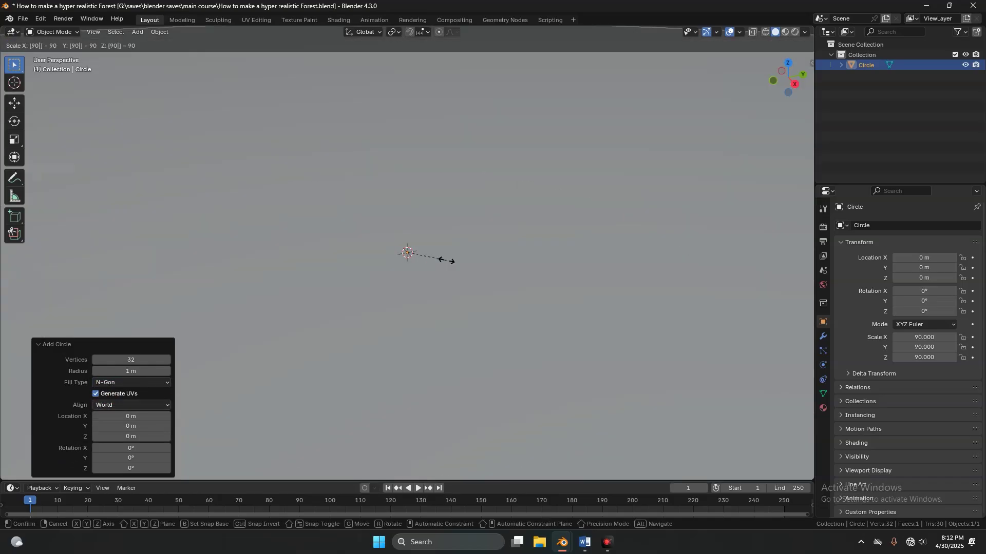
pyautogui.press('Return')
pyautogui.scroll(-6, 446, 260)
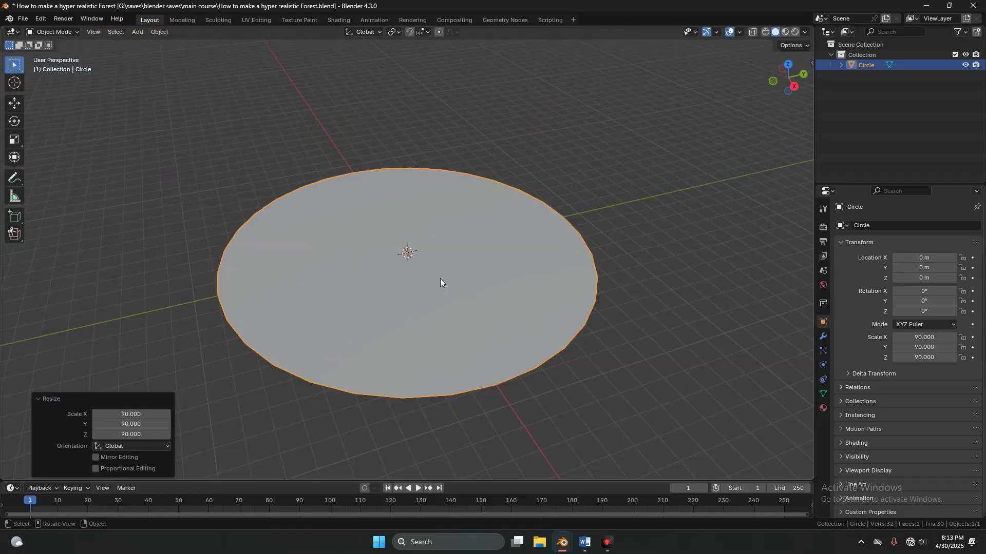
pyautogui.press('Tab')
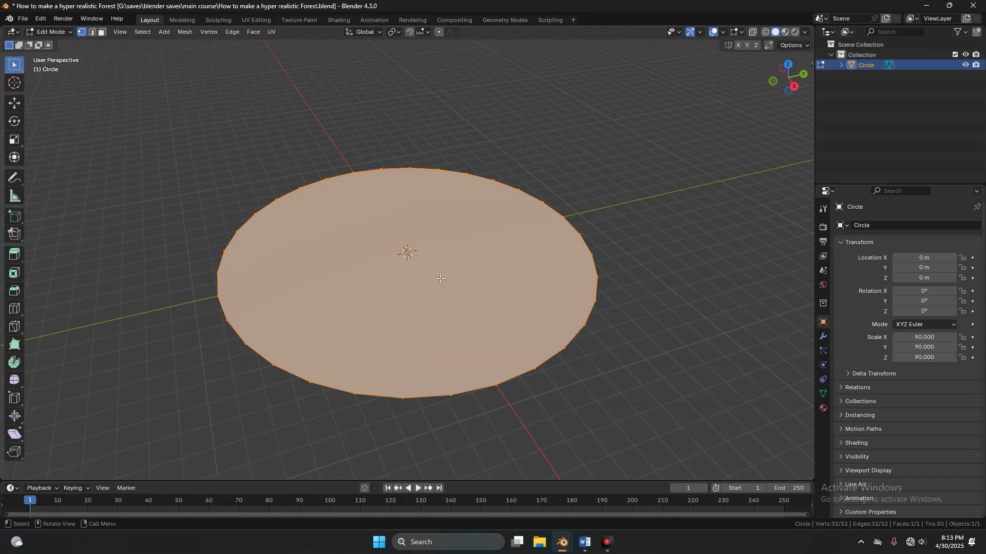
pyautogui.press('Tab')
# - Add a Subdivision Surface modifier to the disc with Levels Viewport 4
pyautogui.click(824, 336)
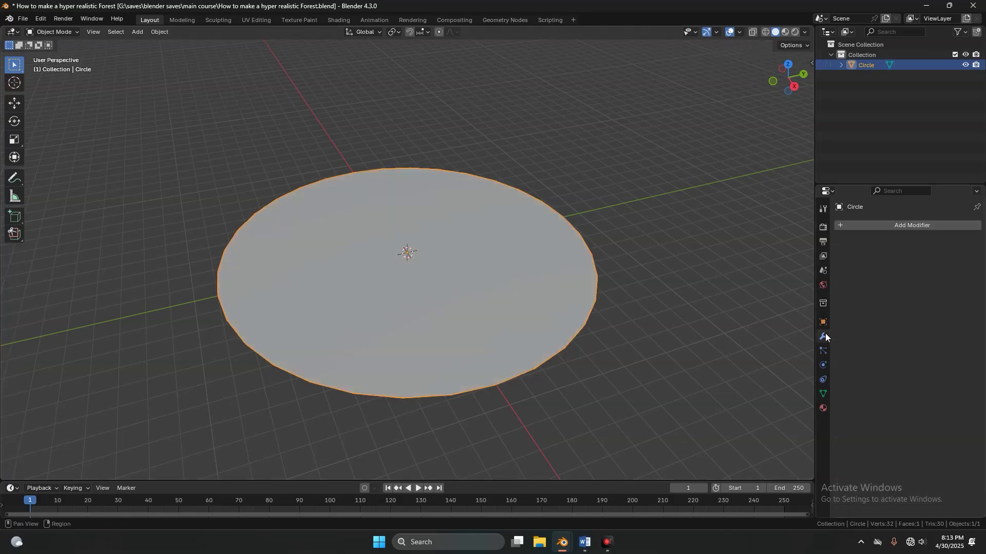
pyautogui.click(902, 226)
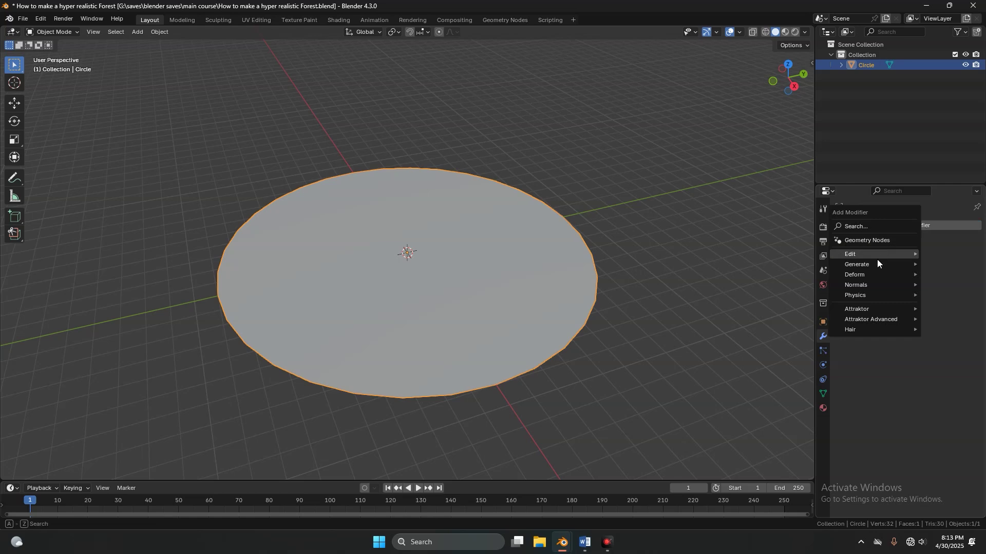
pyautogui.moveTo(876, 263)
pyautogui.click(781, 398)
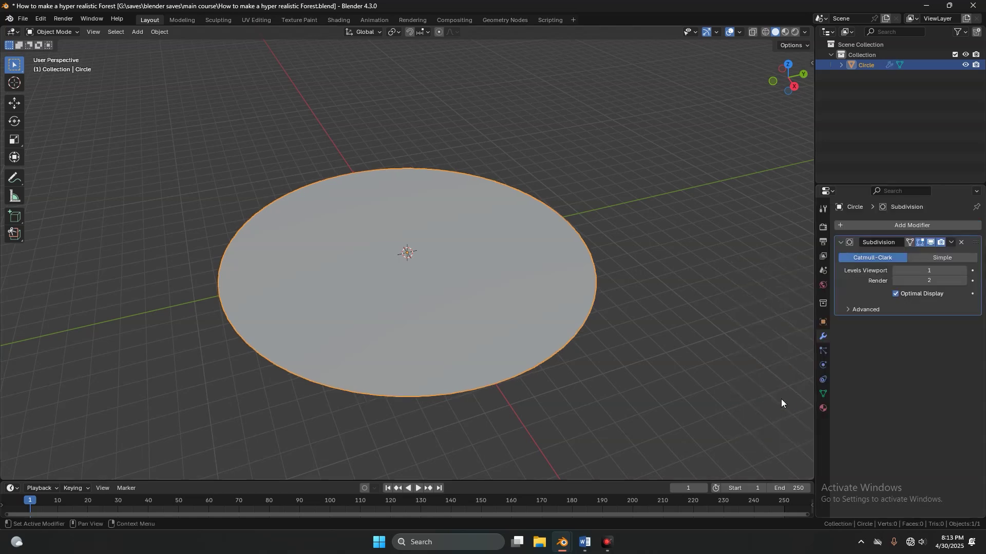
pyautogui.click(942, 271)
pyautogui.write('4')
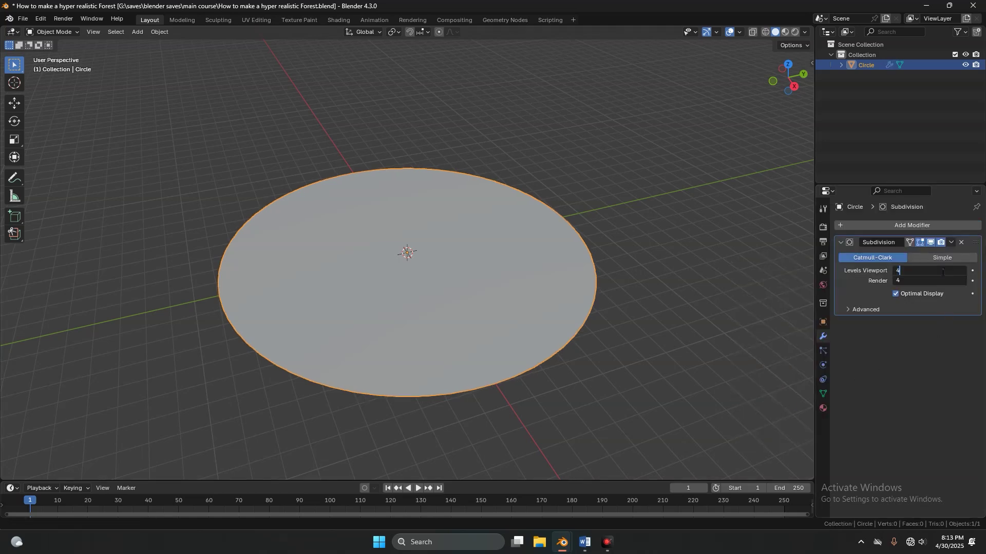
pyautogui.press('Return')
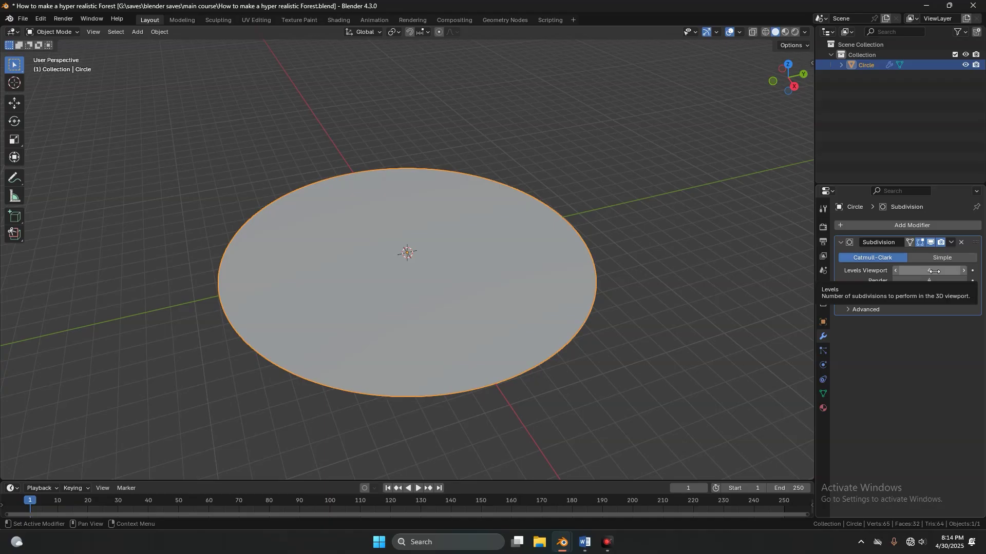
# - Apply the Subdivision modifier and inspect the 2,305-vertex mesh in Edit Mode
pyautogui.click(951, 242)
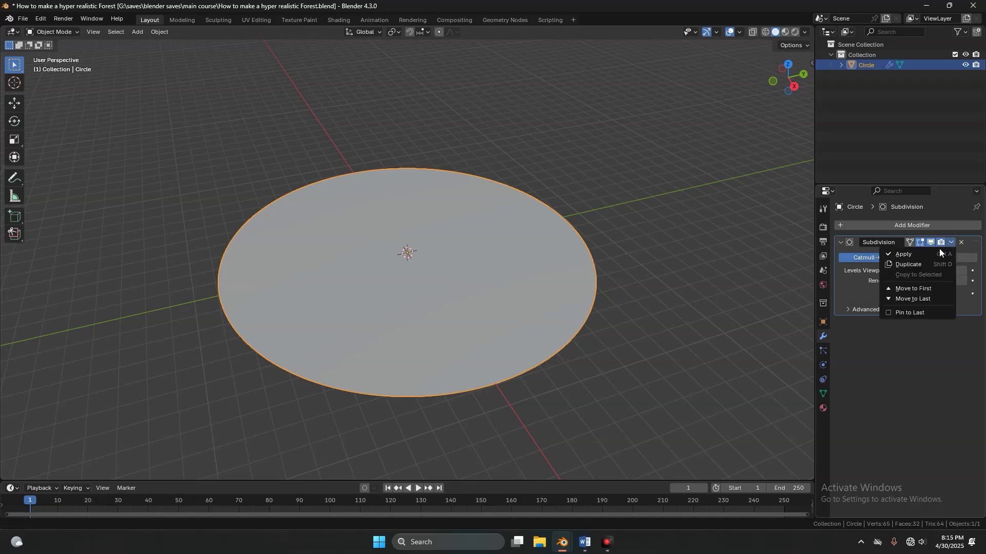
pyautogui.click(935, 251)
pyautogui.press('Tab')
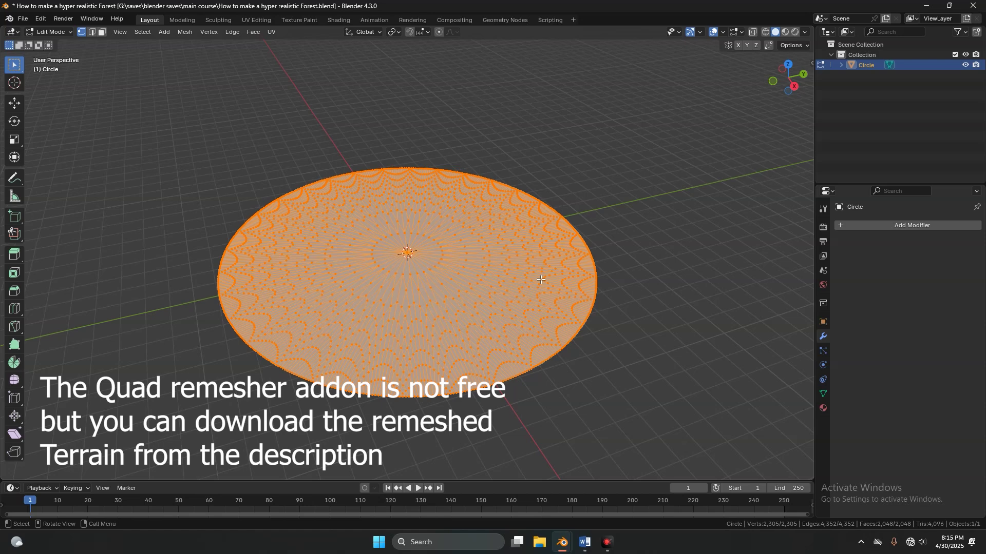
pyautogui.press('Tab')
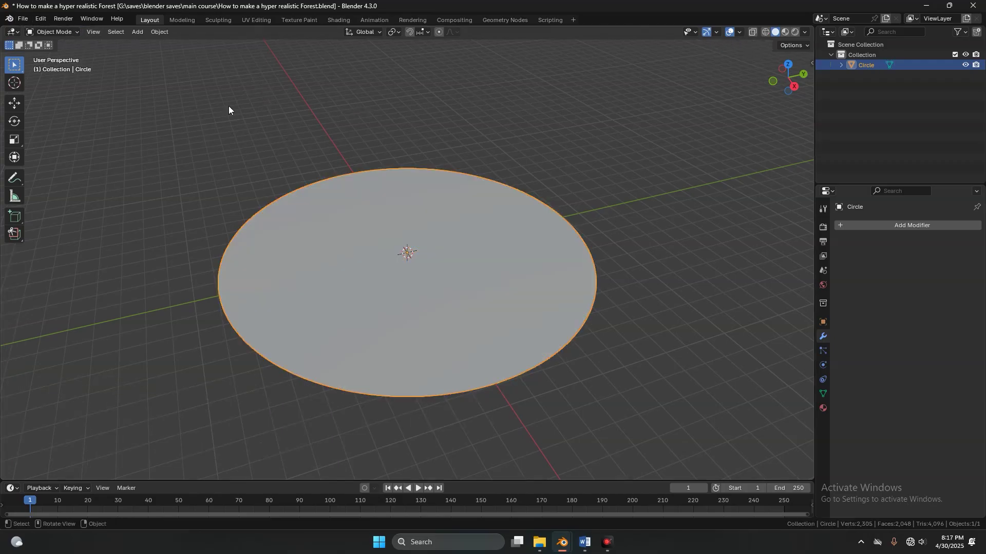
# - Install the Quad Remesher add-on from quad_remesher 1.3 win.zip via Install from Disk
pyautogui.click(41, 18)
pyautogui.click(70, 157)
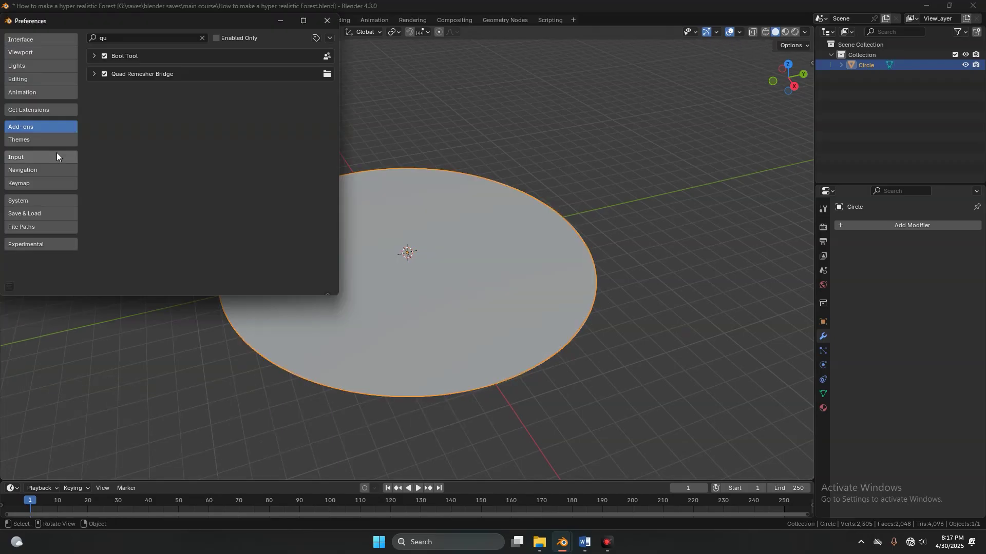
pyautogui.click(201, 38)
pyautogui.click(330, 37)
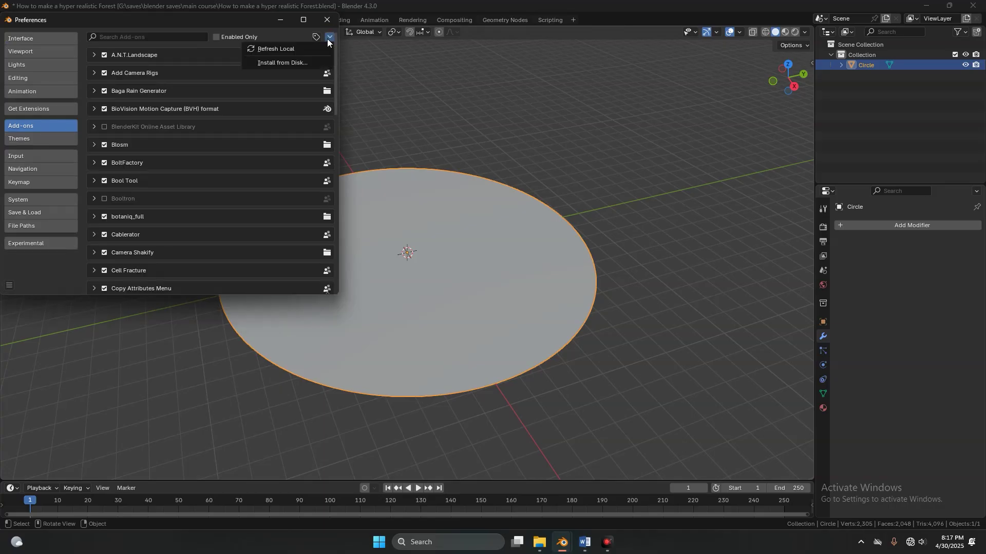
pyautogui.click(309, 63)
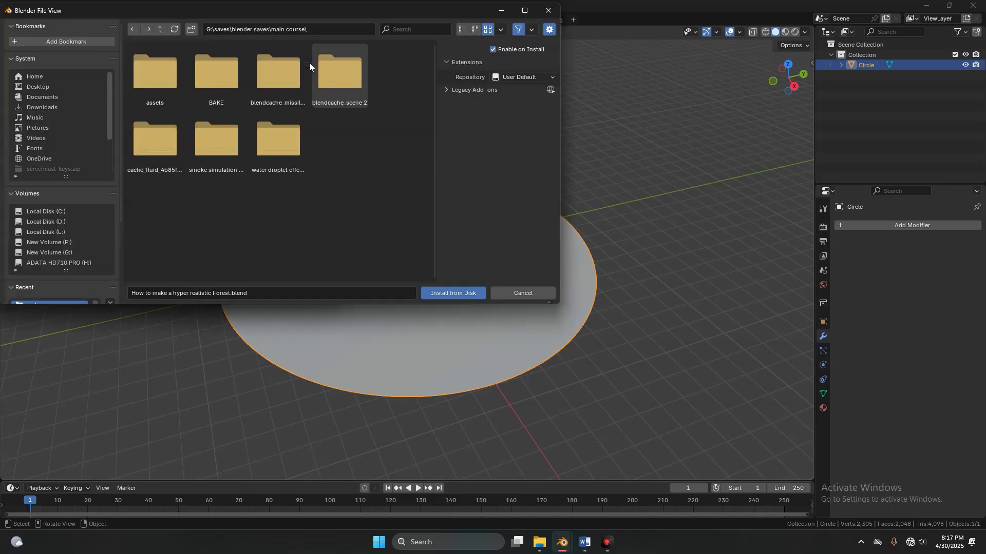
pyautogui.hotkey('alt', 'Left')
pyautogui.scroll(-5, 267, 159)
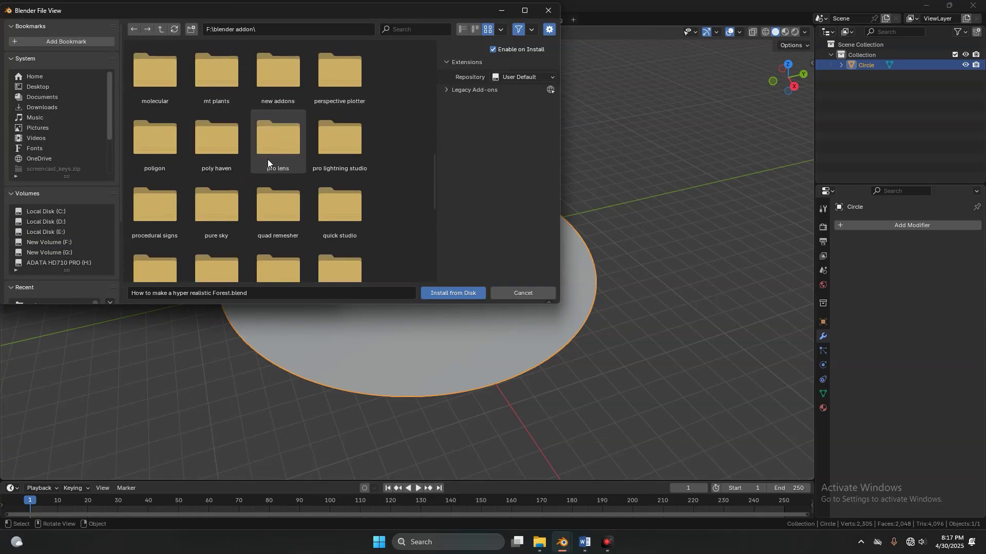
pyautogui.doubleClick(267, 159)
pyautogui.doubleClick(157, 77)
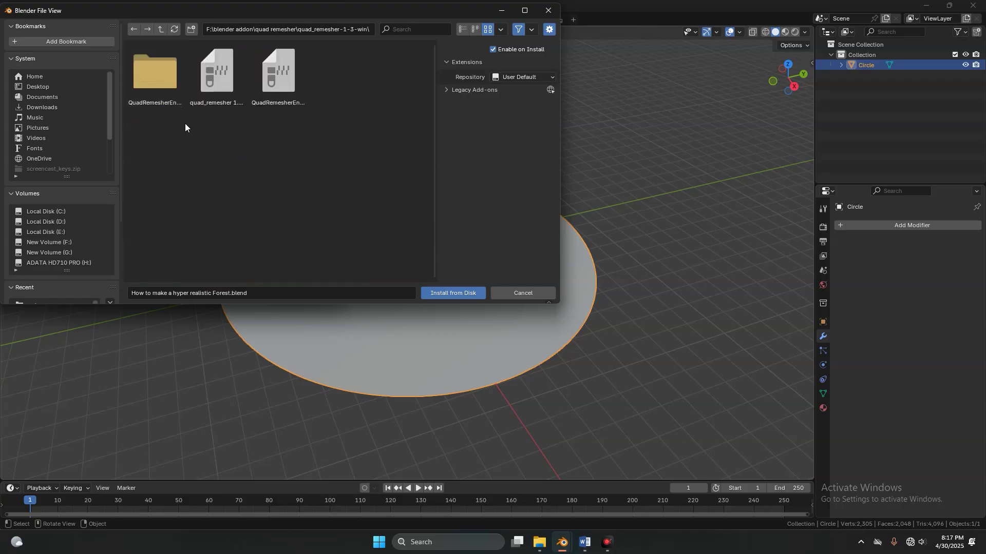
pyautogui.click(223, 77)
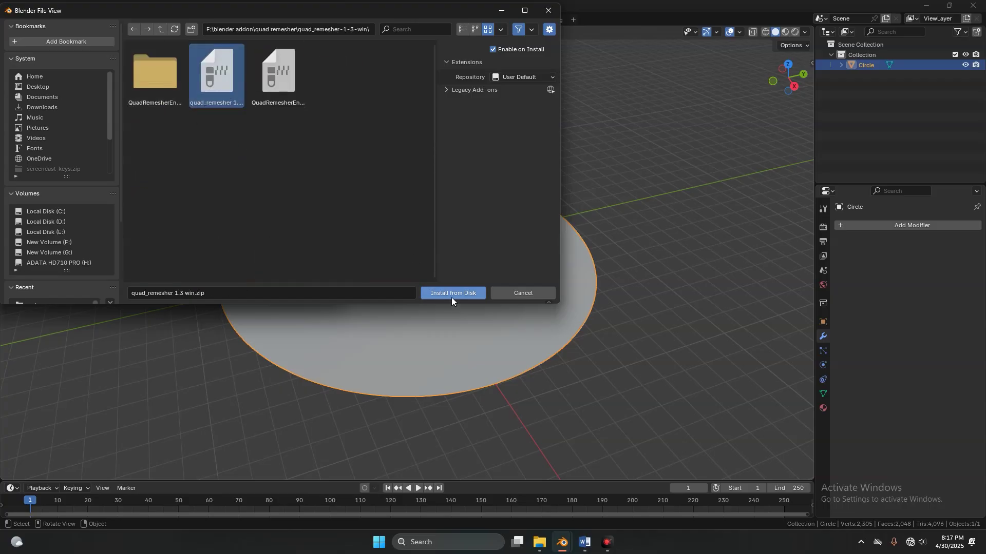
pyautogui.click(540, 6)
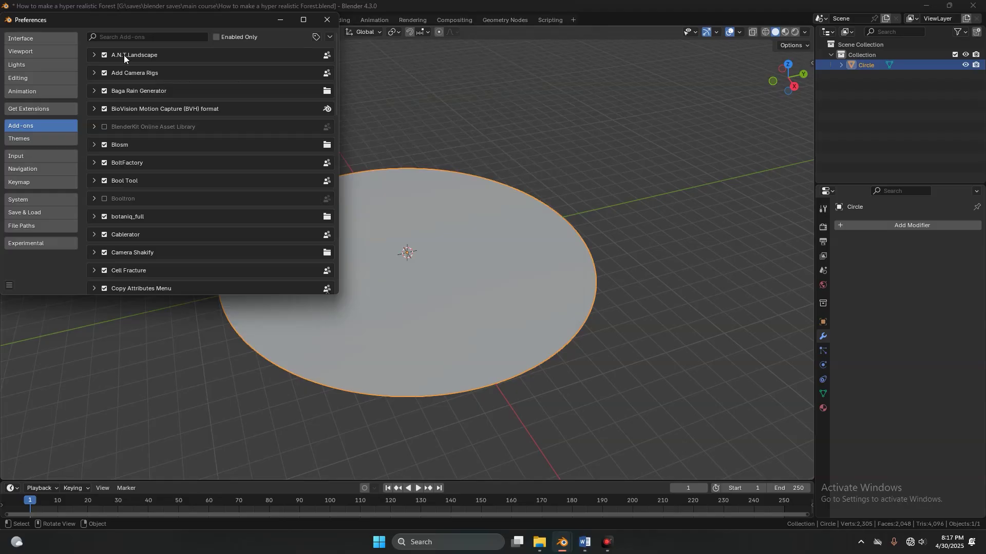
# - Search add-ons for 'qua' to confirm Quad Remesher Bridge is listed, then close Preferences
pyautogui.click(114, 37)
pyautogui.write('q')
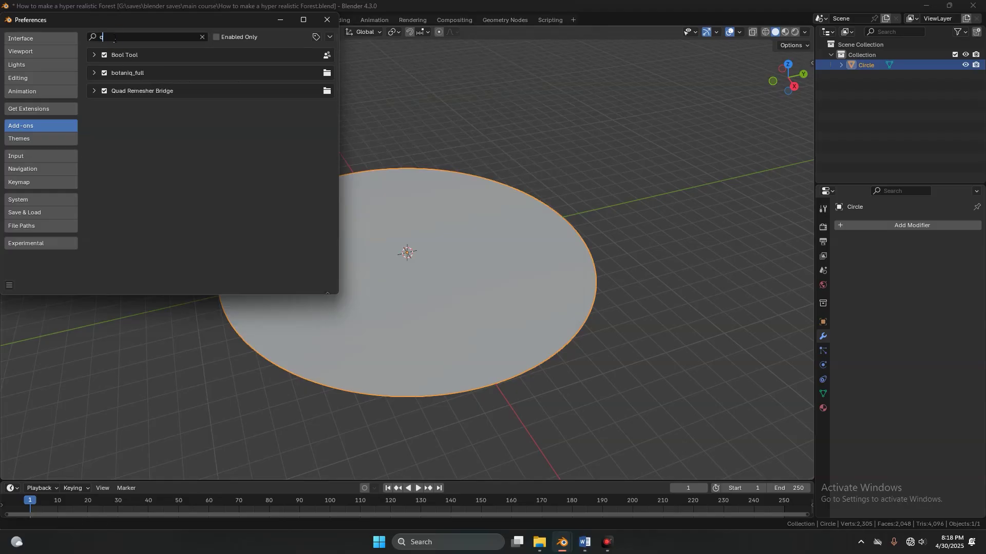
pyautogui.write('ua')
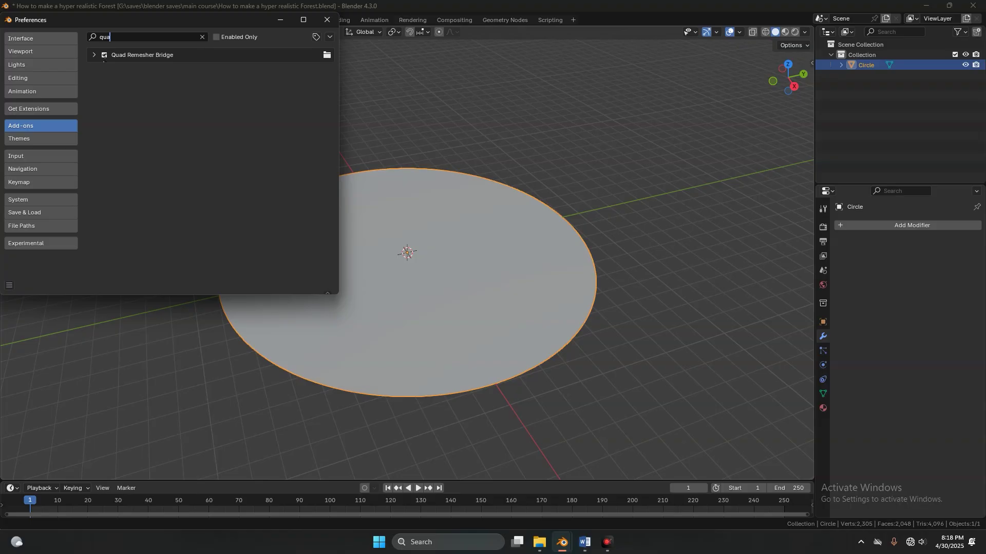
pyautogui.click(320, 19)
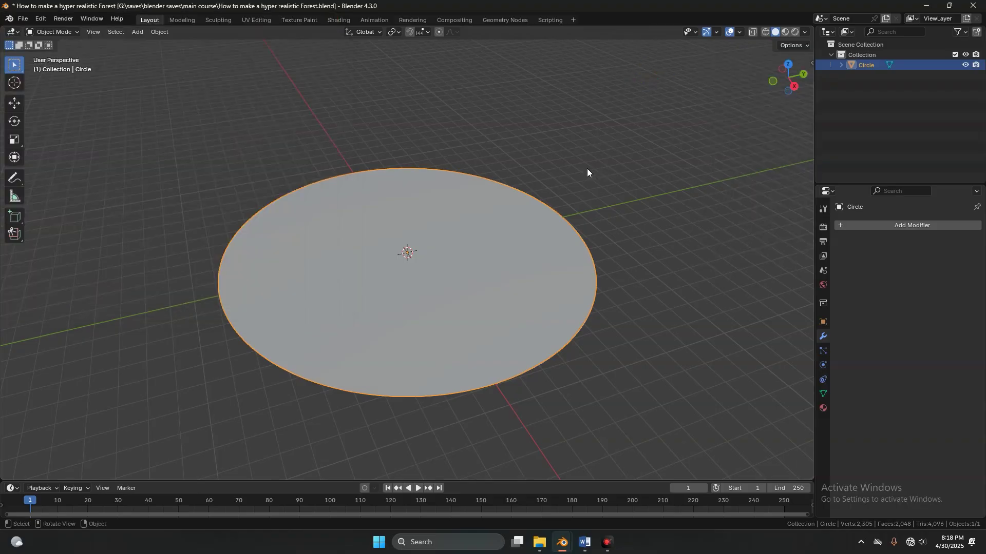
# - Remesh the disc with Quad Remesher at 100% Adaptive size and Quad Count 10000
pyautogui.press('n')
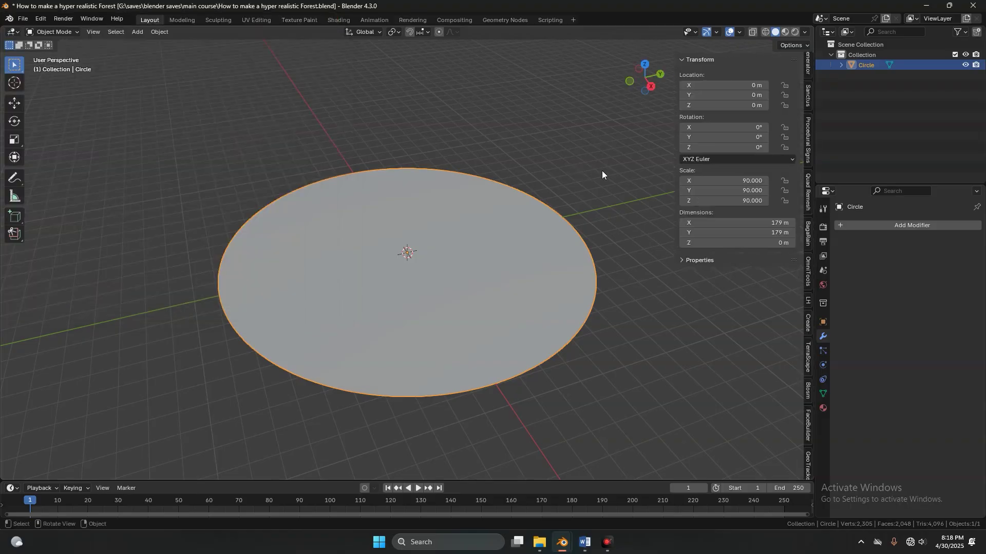
pyautogui.click(809, 195)
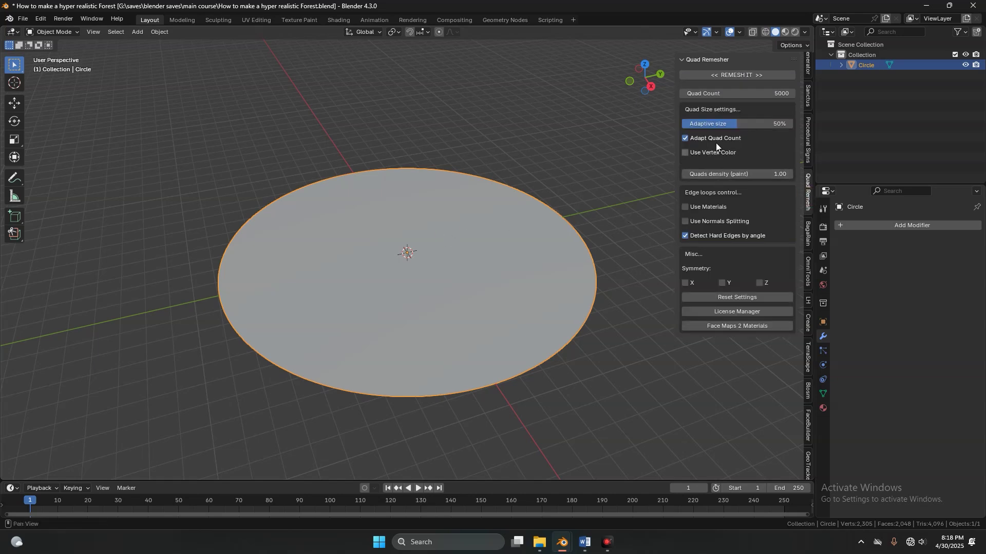
pyautogui.moveTo(721, 122); pyautogui.dragTo(763, 124)
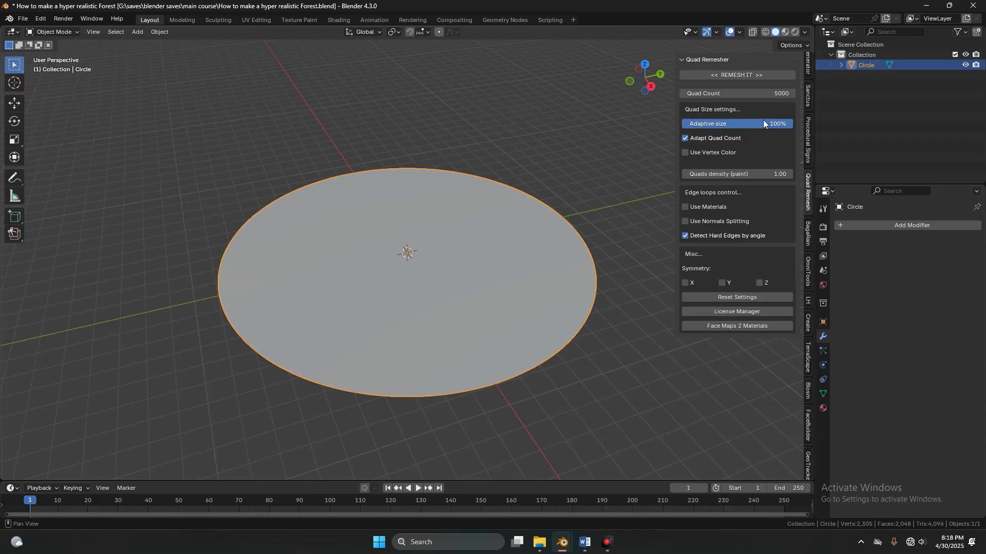
pyautogui.click(764, 94)
pyautogui.write('1000')
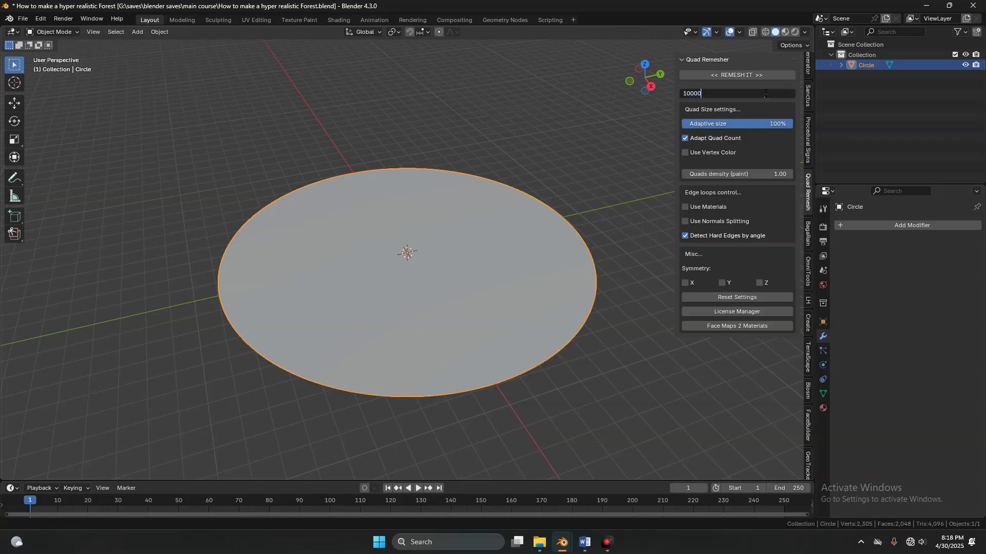
pyautogui.press('Return')
pyautogui.click(741, 77)
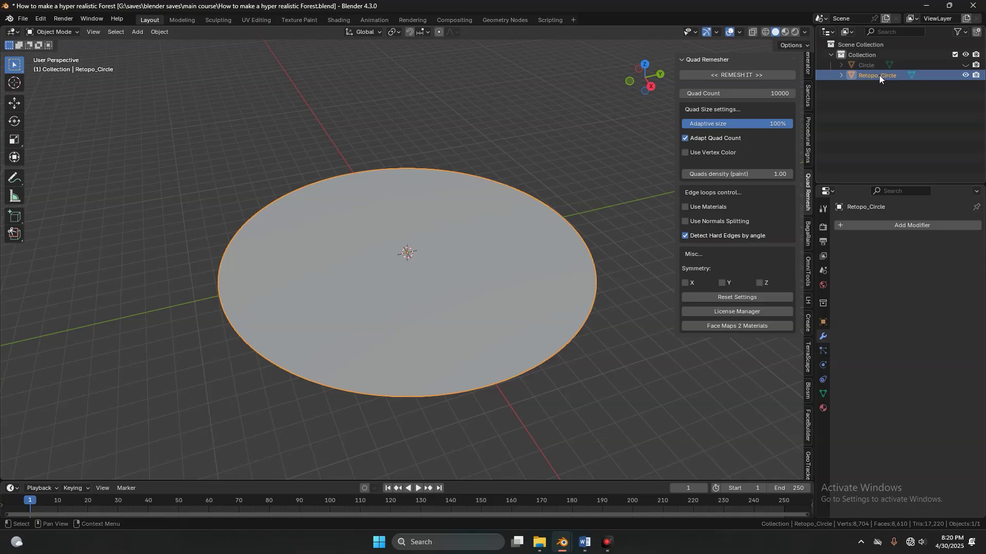
# - Inspect Retopo_Circle in Edit Mode, return to Object Mode, and select the original Circle
pyautogui.press('Tab')
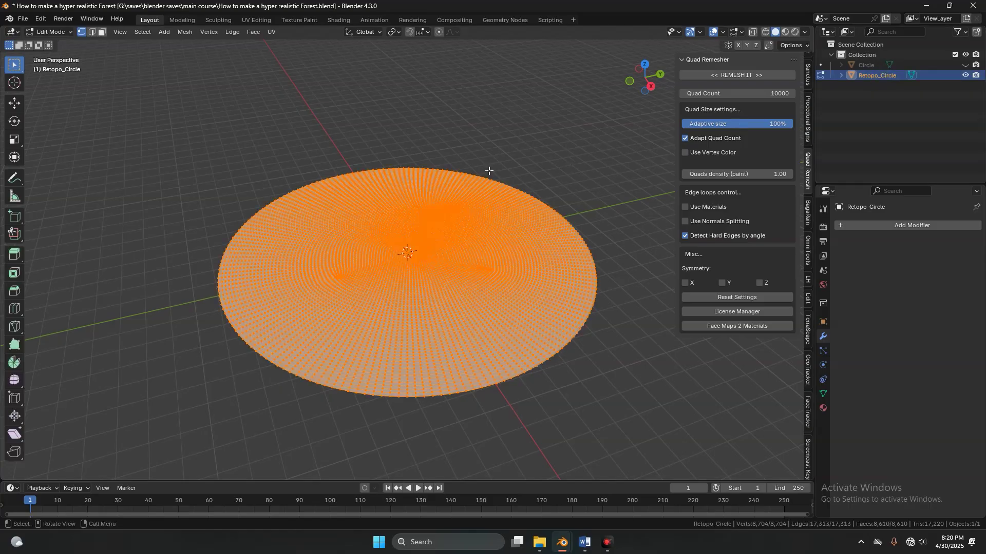
pyautogui.scroll(4, 424, 216)
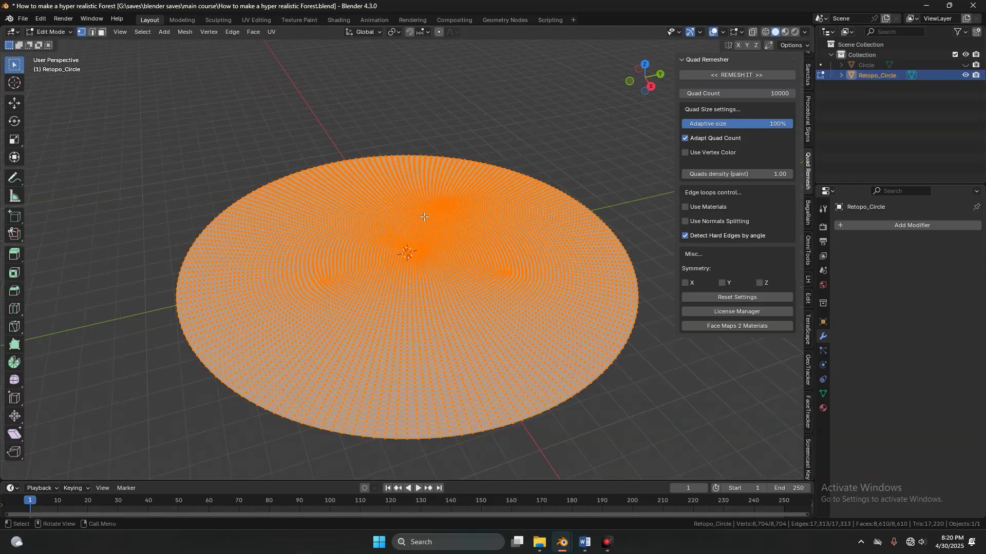
pyautogui.press('Tab')
pyautogui.scroll(-4, 424, 226)
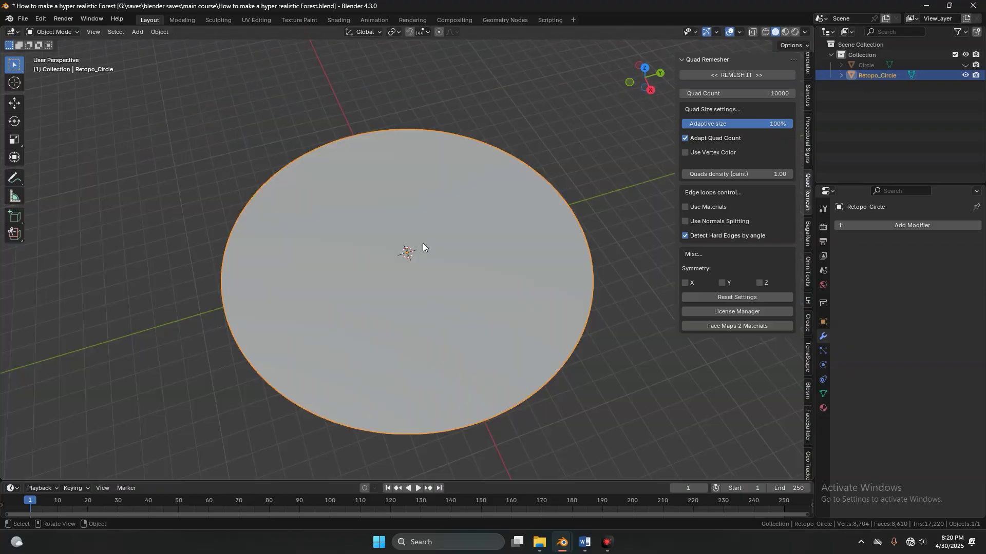
pyautogui.click(866, 65)
# - Delete the original Circle and rename Retopo_Circle to Terrain
pyautogui.press('Delete')
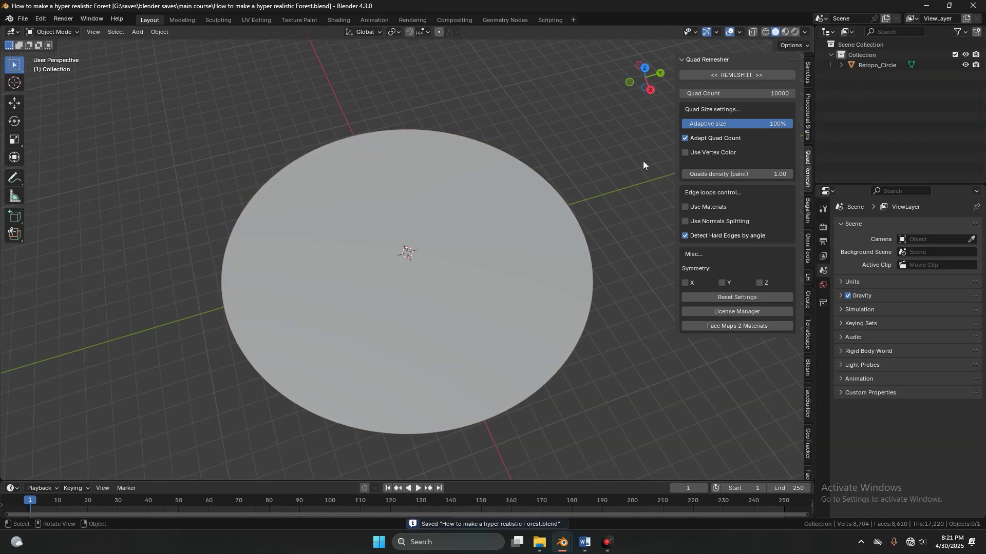
pyautogui.click(449, 217)
pyautogui.press('F2')
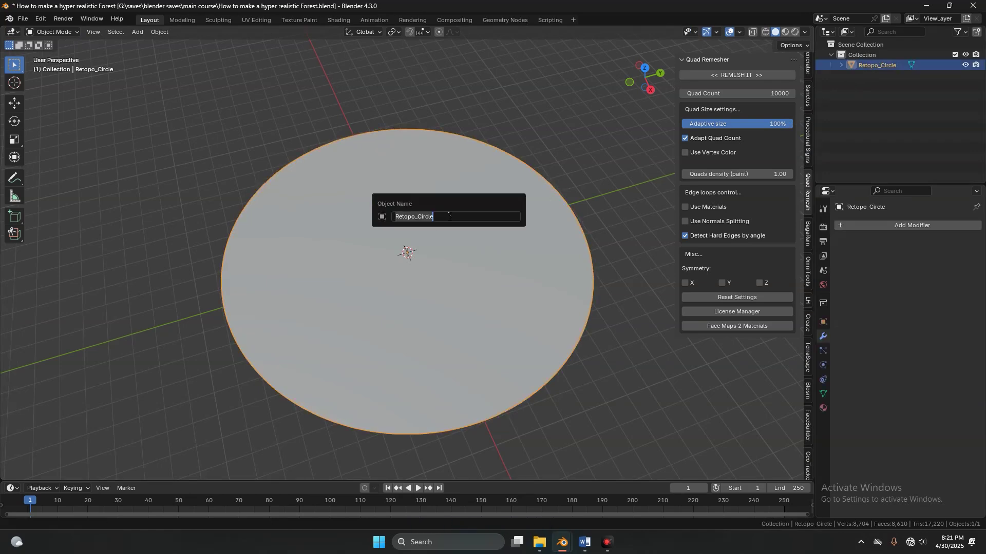
pyautogui.write('Terrain')
pyautogui.press('Return')
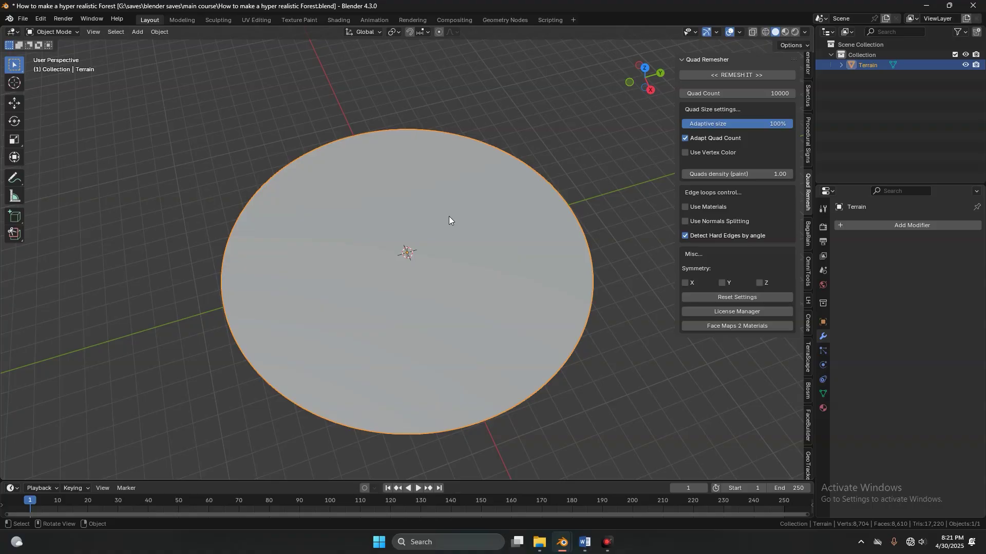
# - Add a Displace modifier to Terrain using a new Clouds texture
pyautogui.moveTo(448, 217); pyautogui.dragTo(428, 189, button='middle')
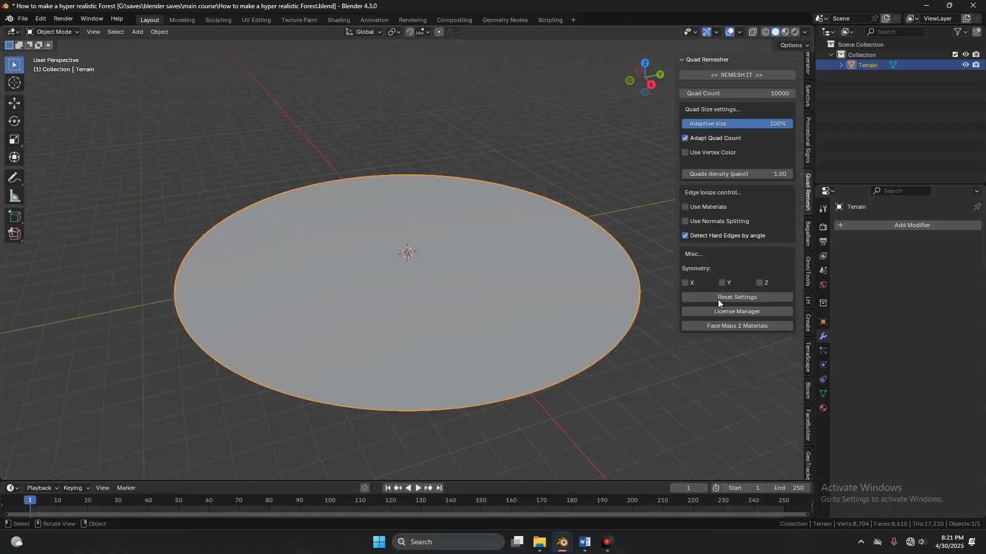
pyautogui.click(903, 226)
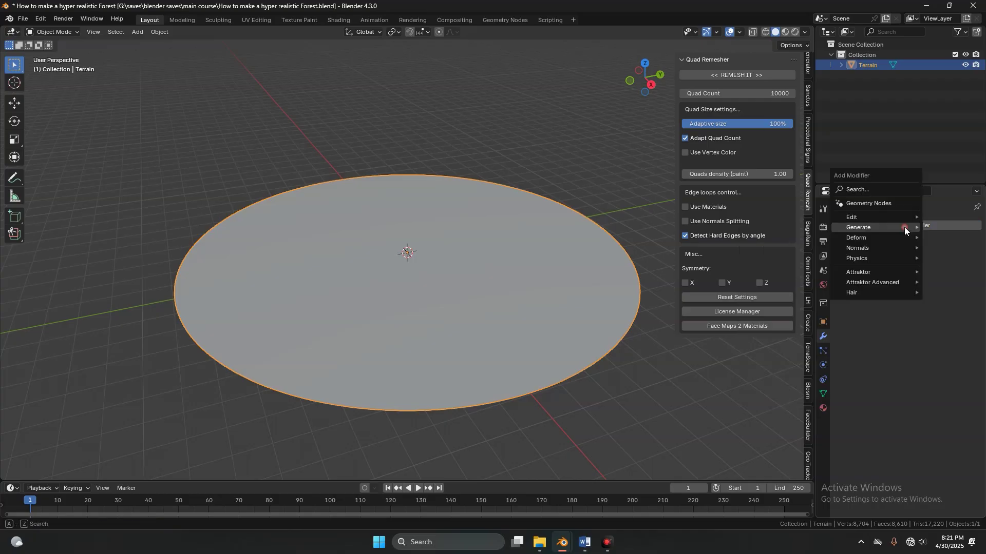
pyautogui.moveTo(905, 228)
pyautogui.moveTo(851, 239)
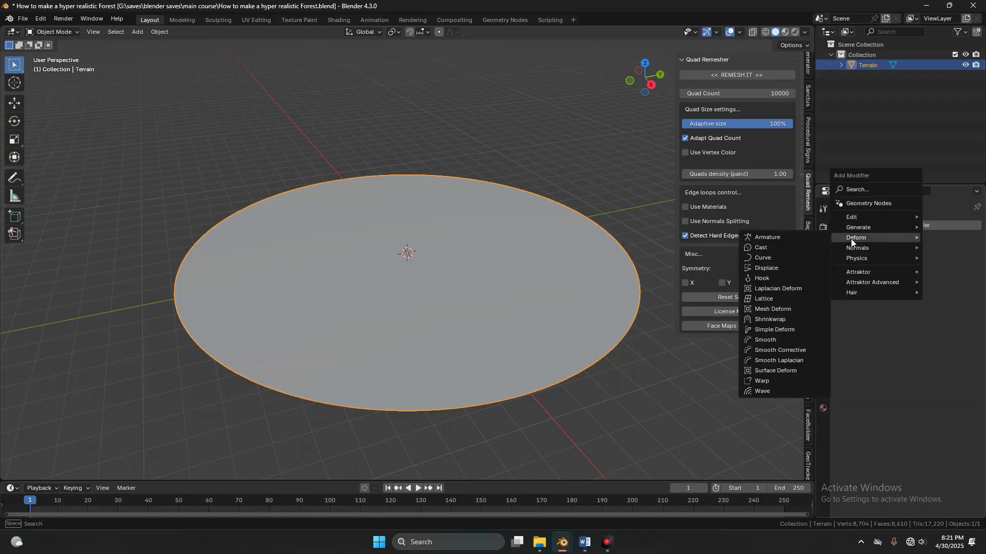
pyautogui.click(780, 268)
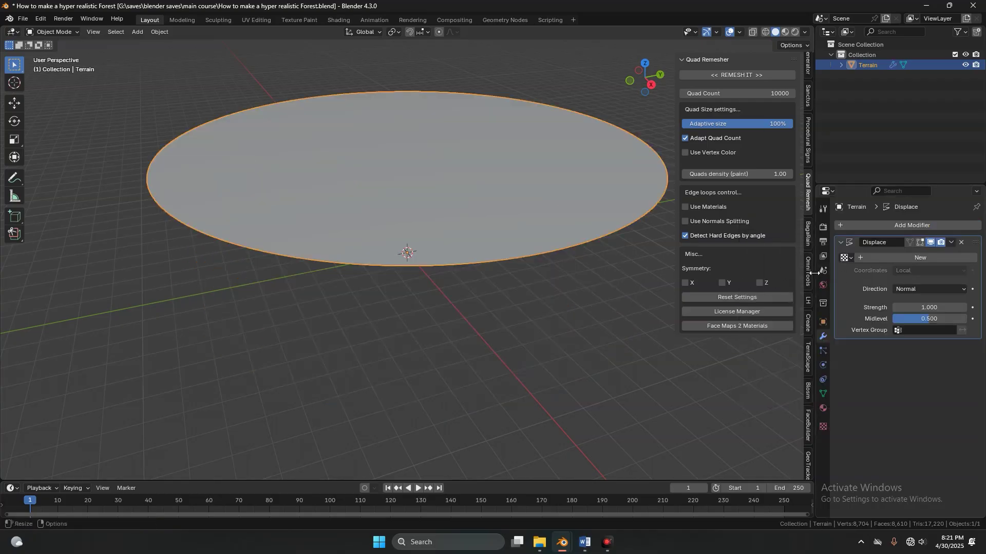
pyautogui.click(906, 257)
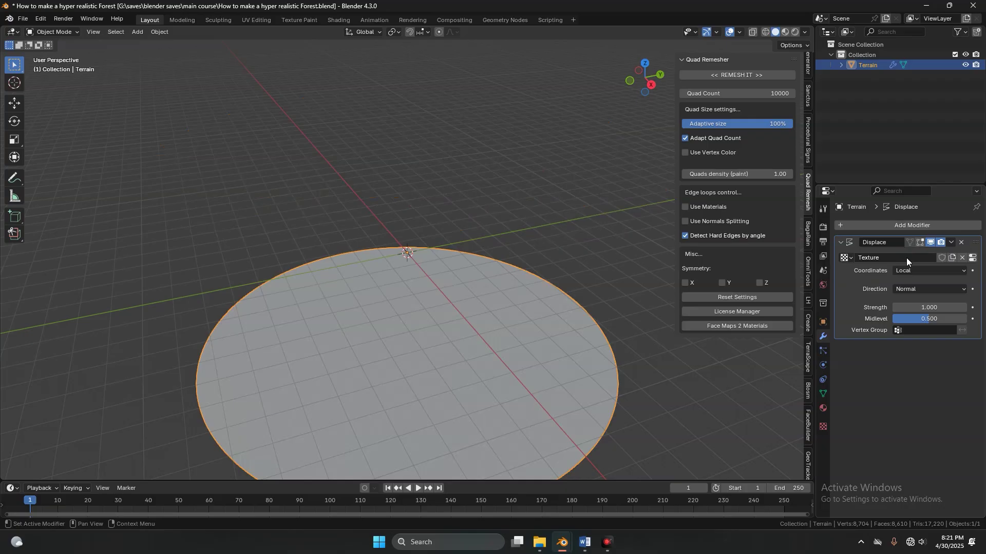
pyautogui.click(973, 258)
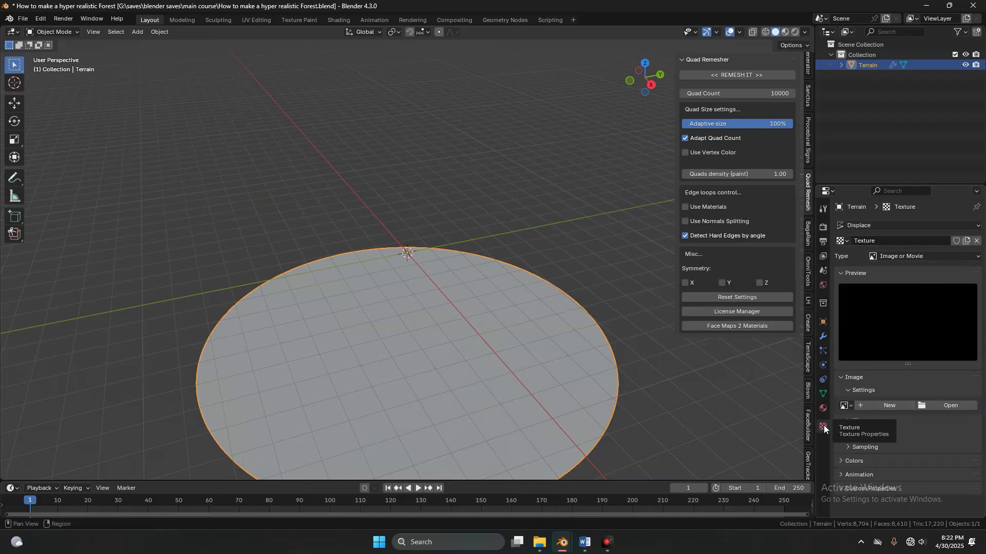
pyautogui.click(929, 256)
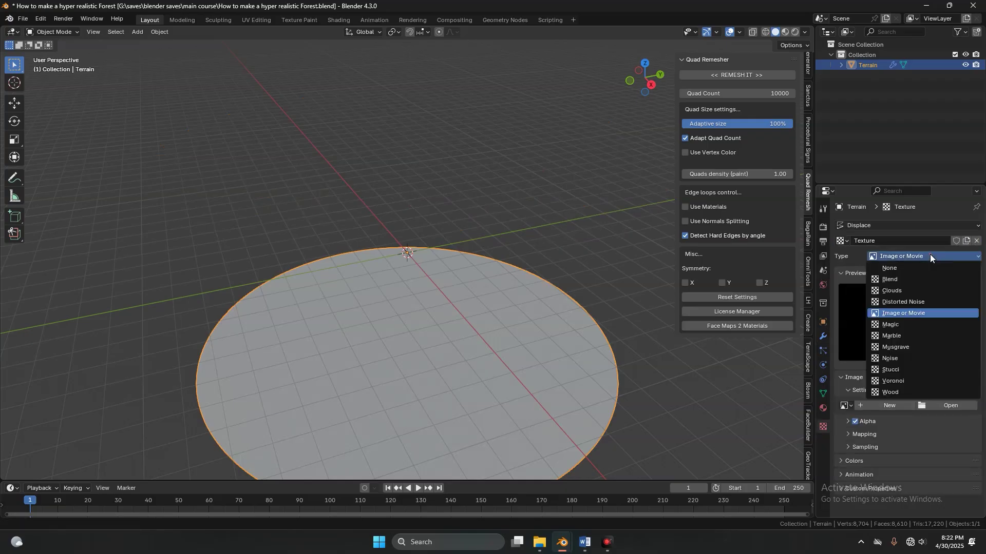
pyautogui.click(886, 287)
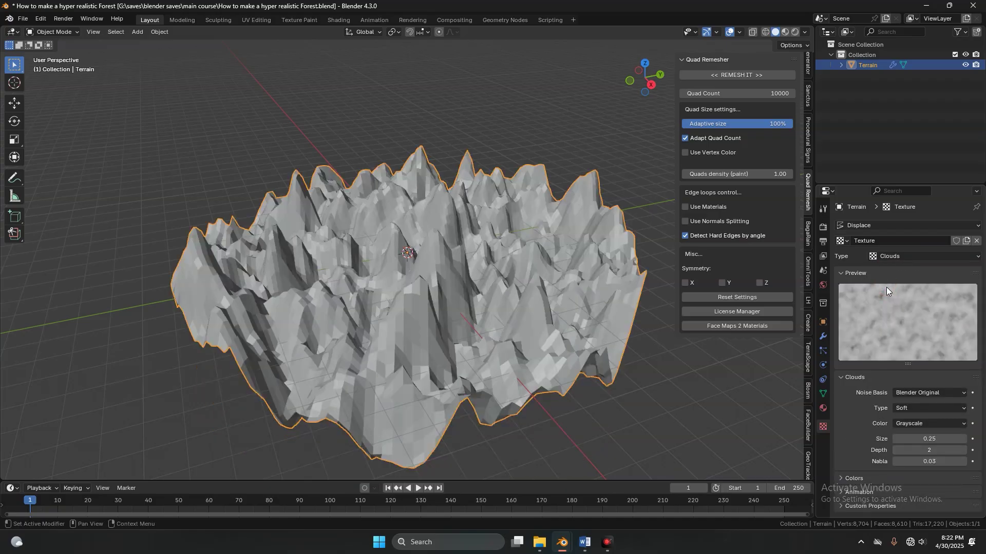
# - Set the Clouds texture size to 6 and depth to 5
pyautogui.click(934, 438)
pyautogui.write('6')
pyautogui.press('Return')
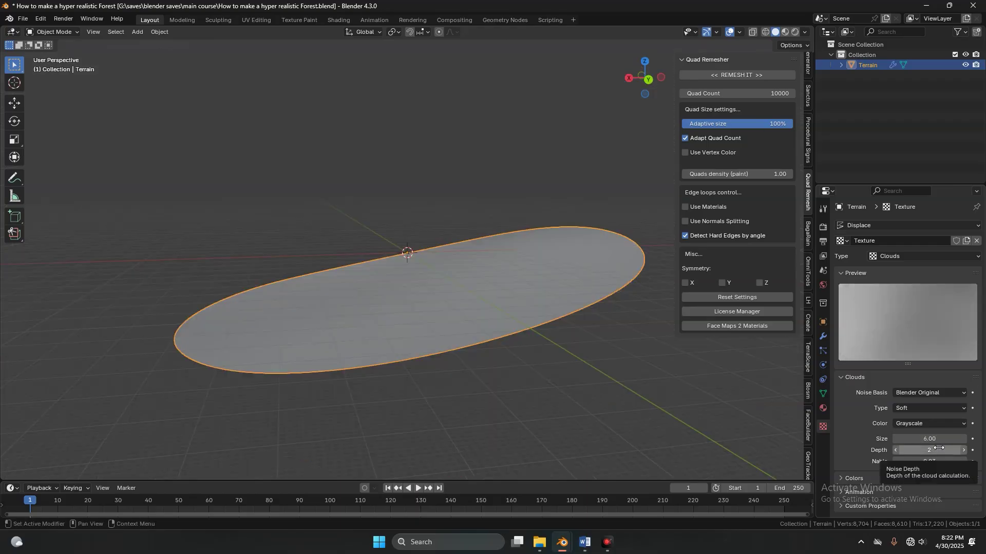
pyautogui.click(931, 450)
pyautogui.write('5')
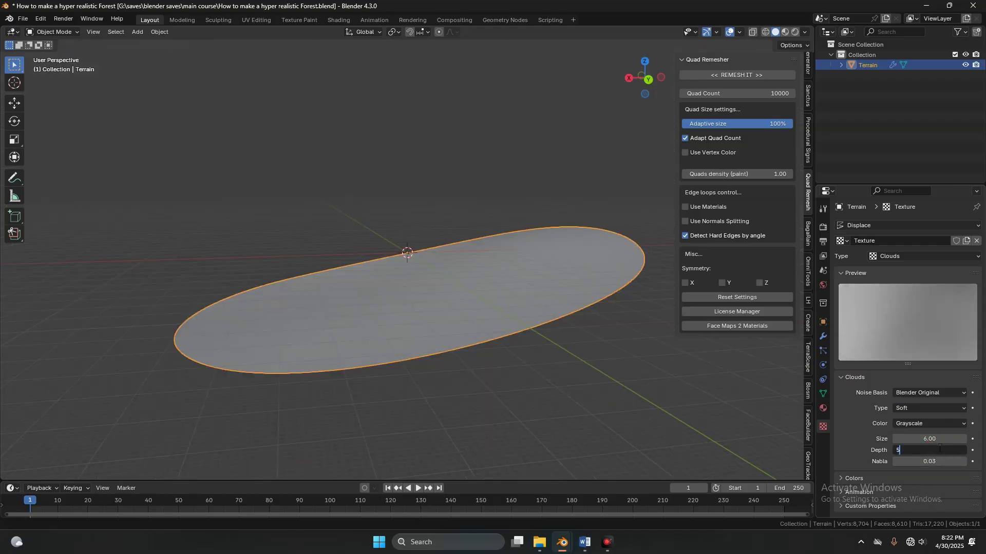
pyautogui.press('Return')
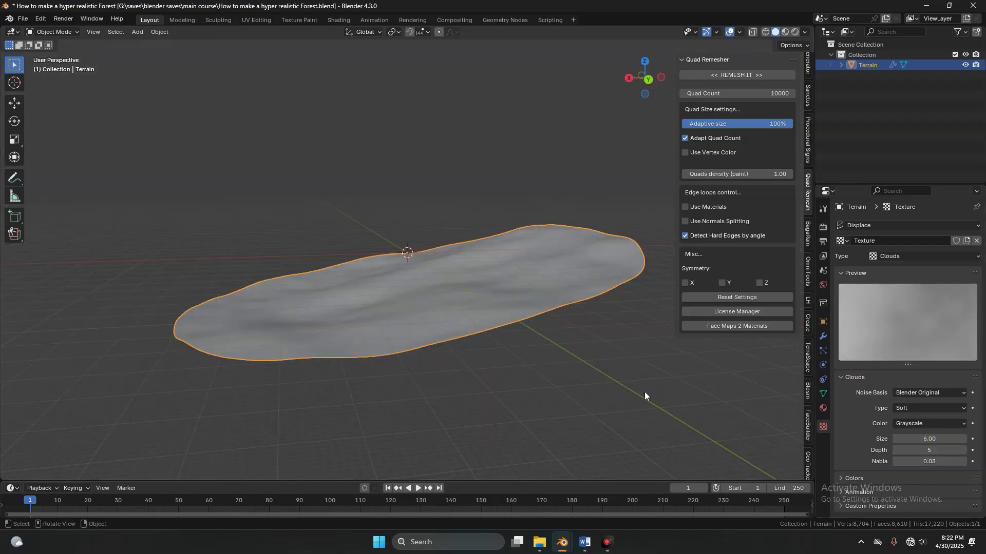
# - Raise the terrain about 10 m along Z and rotate it to level it
pyautogui.press('KP_1')
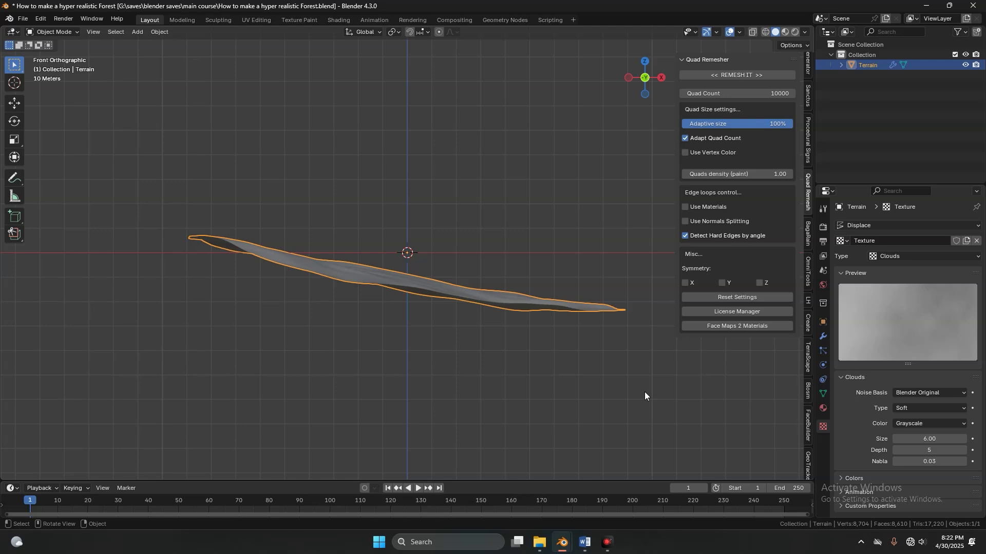
pyautogui.press('g')
pyautogui.press('z')
pyautogui.click(524, 325)
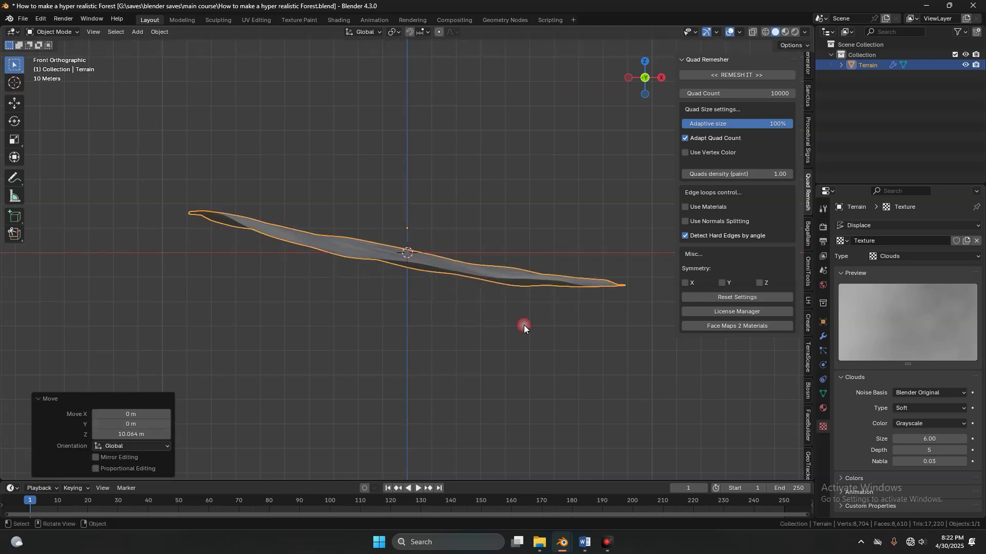
pyautogui.press('r')
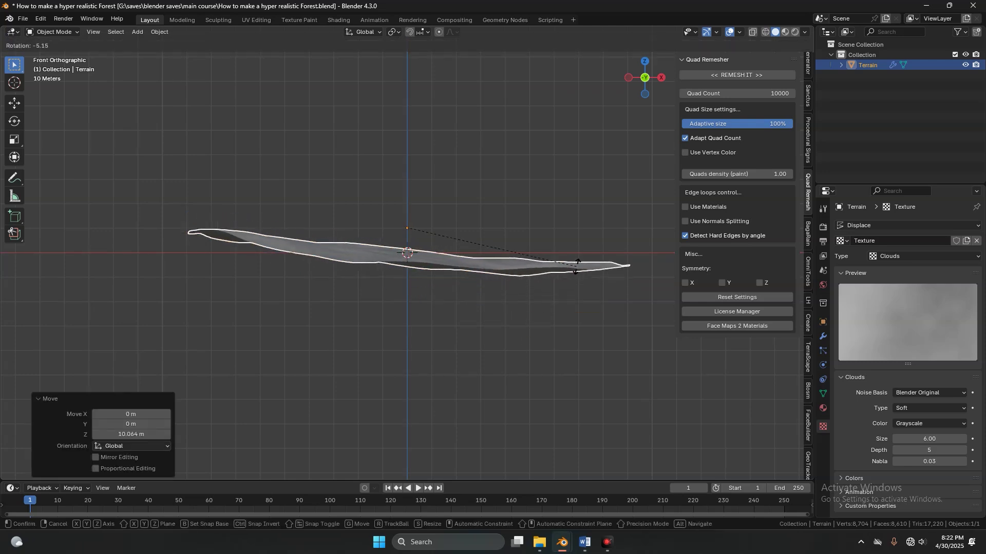
pyautogui.click(580, 251)
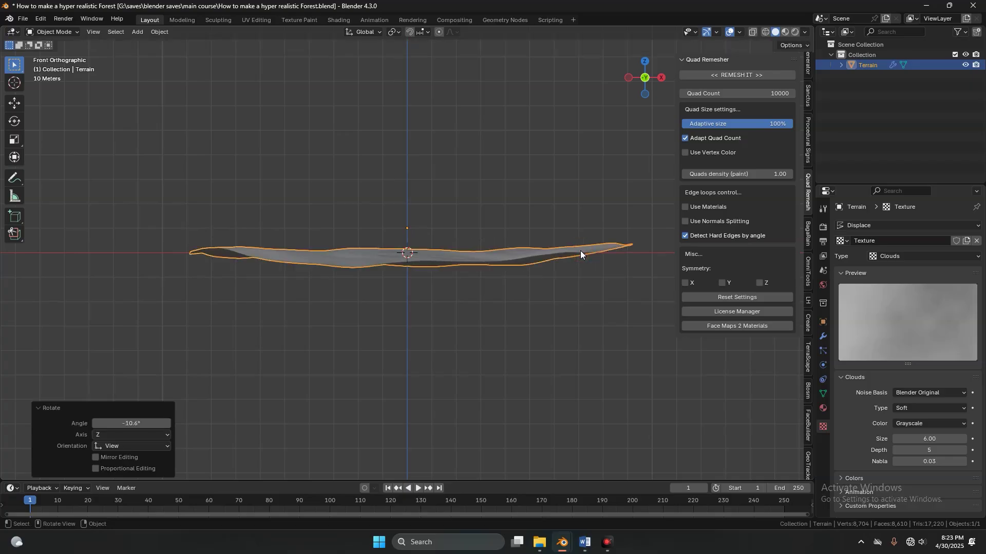
pyautogui.moveTo(580, 251); pyautogui.dragTo(522, 281, button='middle')
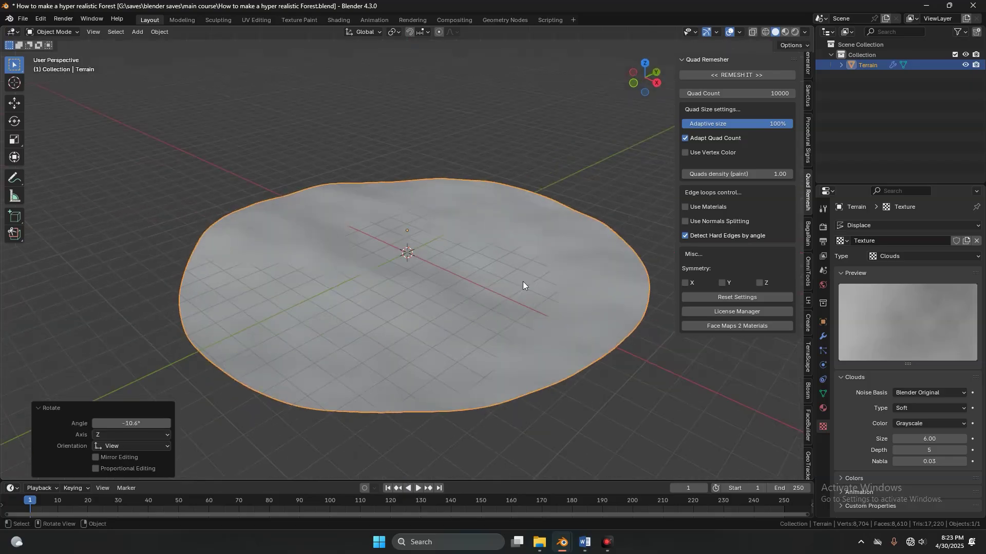
# - Save the file and apply the Displace modifier to the Terrain mesh
pyautogui.hotkey('ctrl', 's')
pyautogui.click(823, 336)
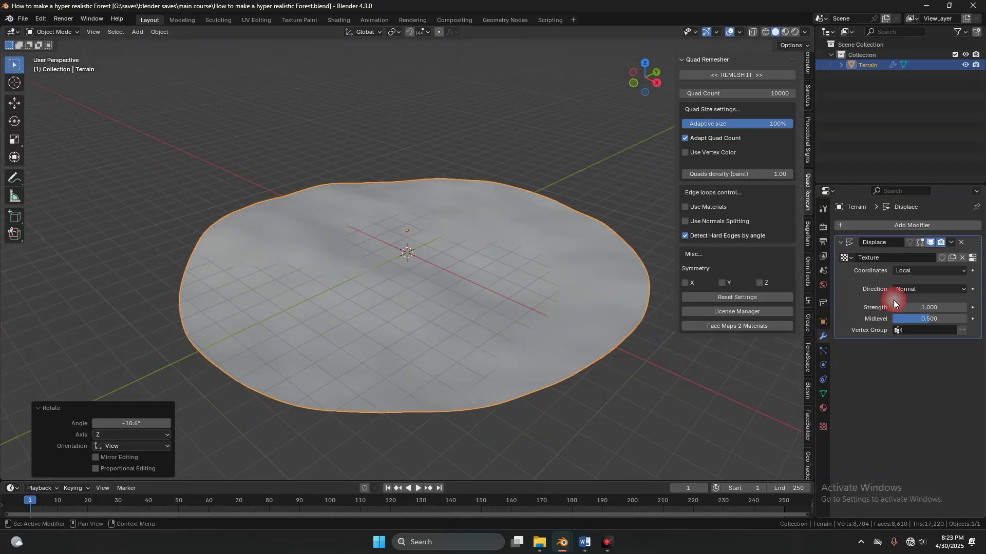
pyautogui.click(954, 241)
pyautogui.click(931, 254)
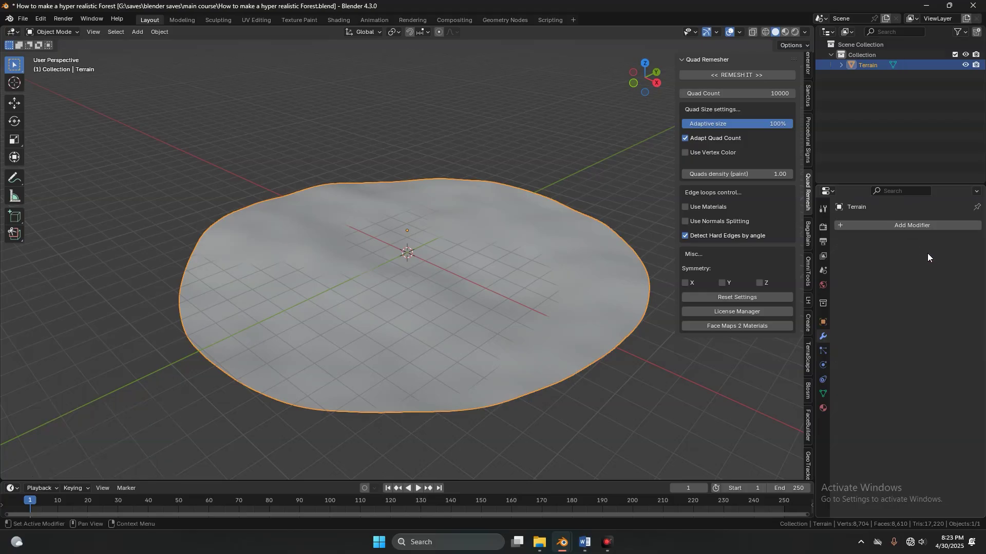
# - Set Terrain's origin to geometry, apply its rotation and scale, and save
pyautogui.rightClick(519, 237)
pyautogui.moveTo(491, 282)
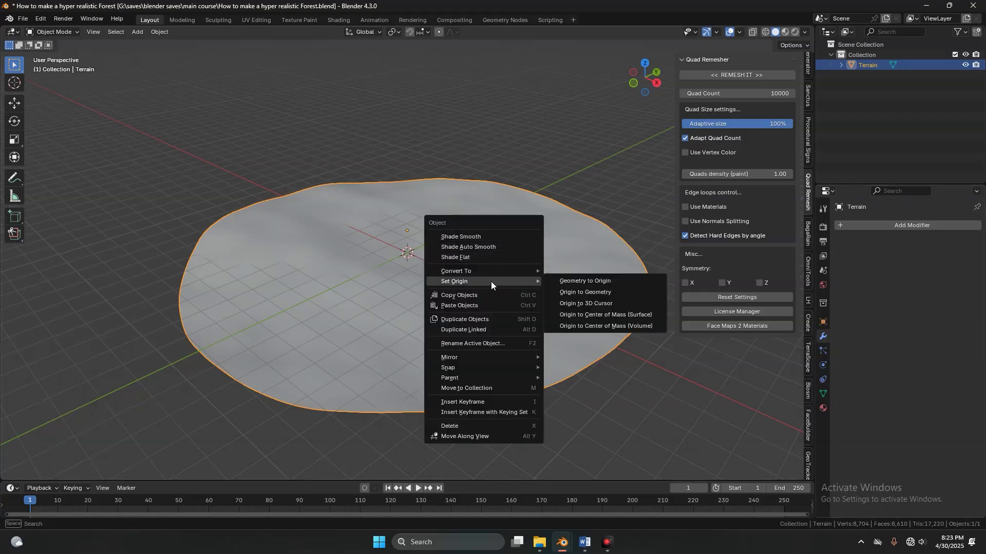
pyautogui.click(590, 292)
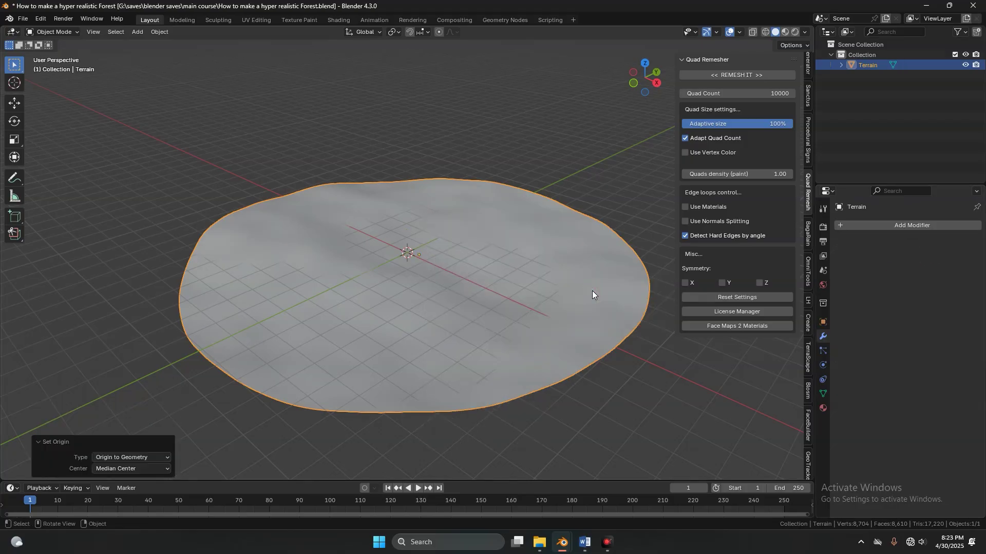
pyautogui.hotkey('ctrl', 'a')
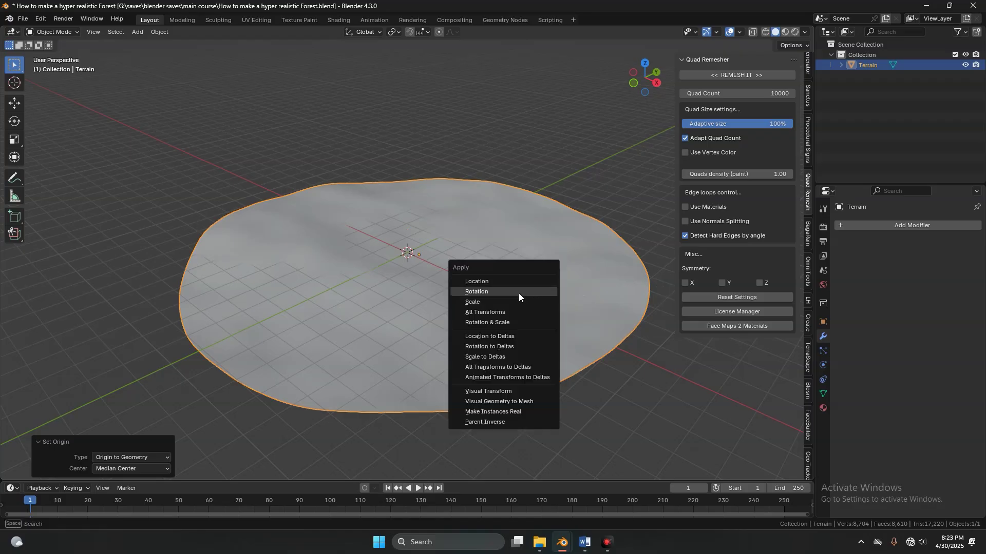
pyautogui.click(510, 318)
pyautogui.hotkey('ctrl', 's')
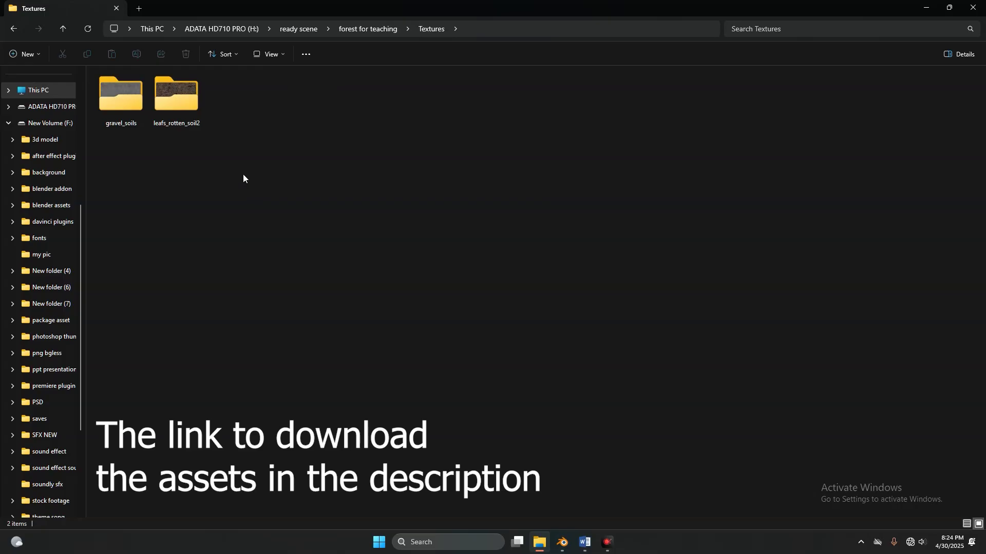
# - Open the leafs_rotten_soil2 texture folder and select the Displacement image
pyautogui.click(189, 129)
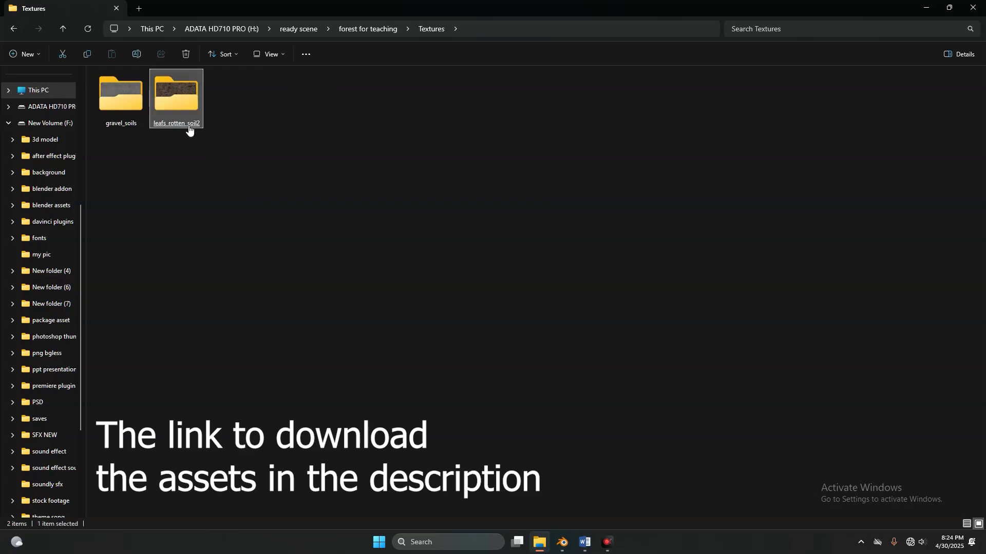
pyautogui.doubleClick(189, 128)
pyautogui.click(188, 130)
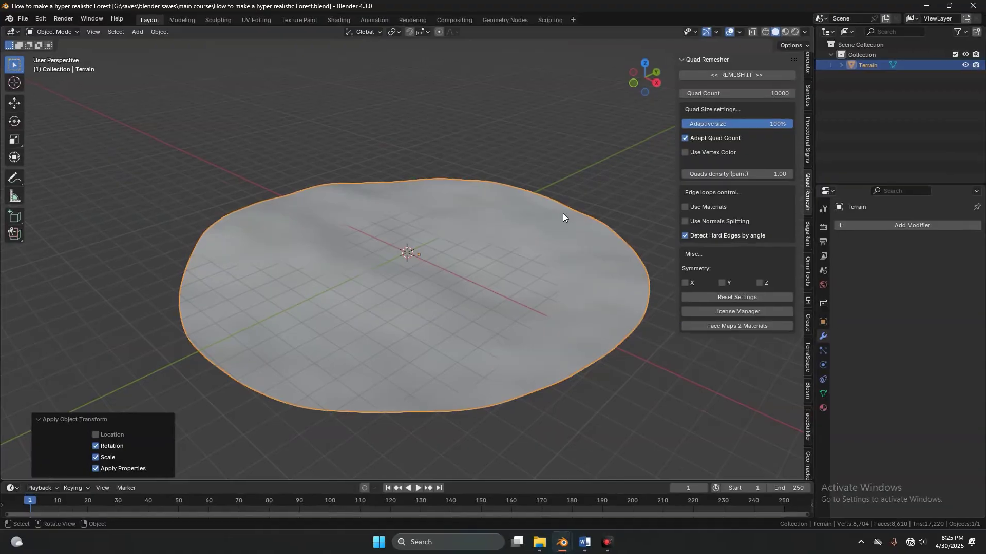
# - Switch the render engine to Cycles on GPU Compute and view the scene in Rendered shading
pyautogui.click(823, 228)
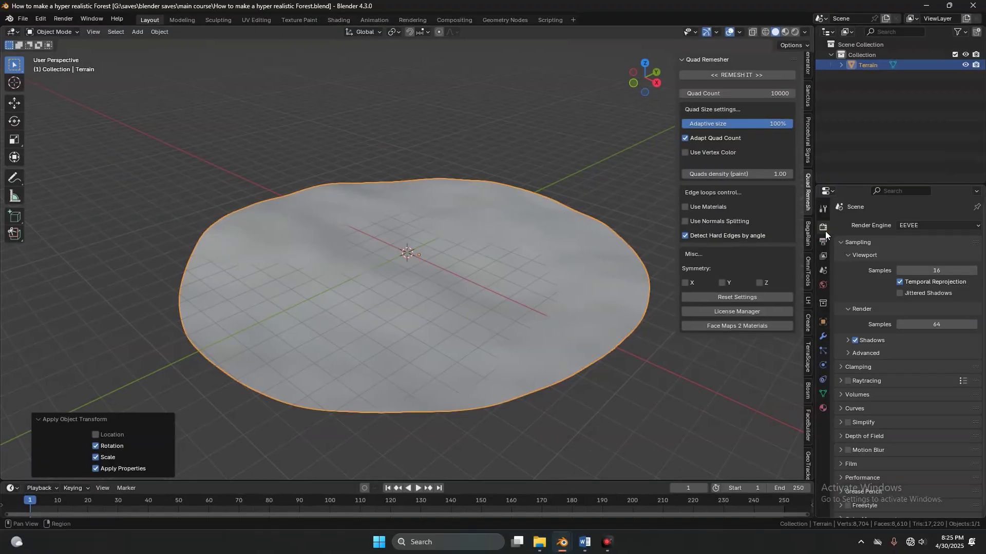
pyautogui.click(904, 229)
pyautogui.click(906, 259)
pyautogui.click(909, 251)
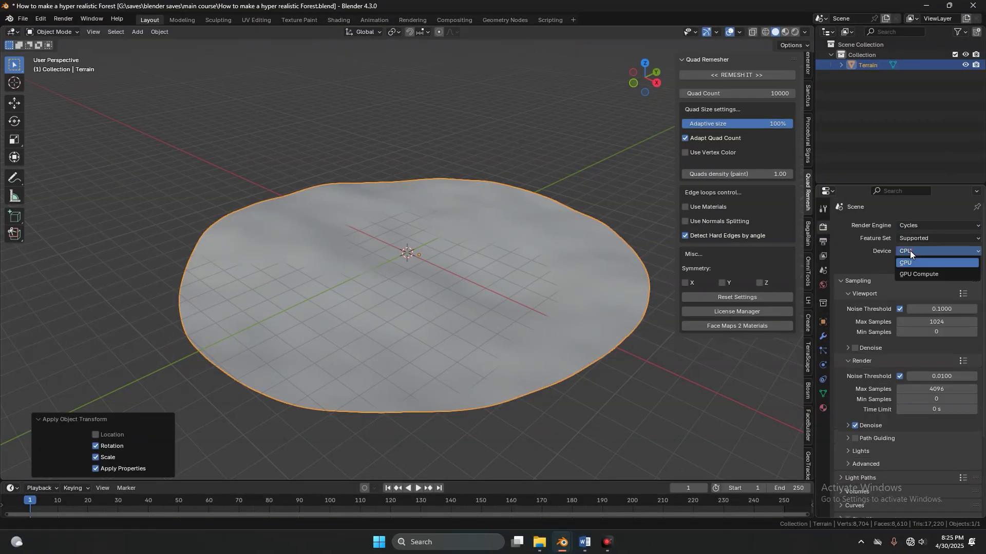
pyautogui.click(908, 273)
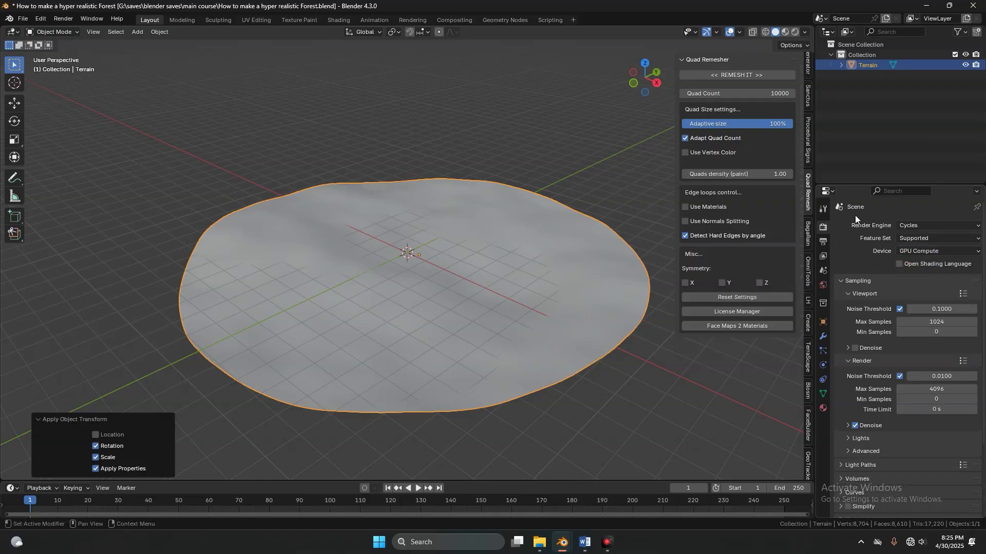
pyautogui.click(796, 32)
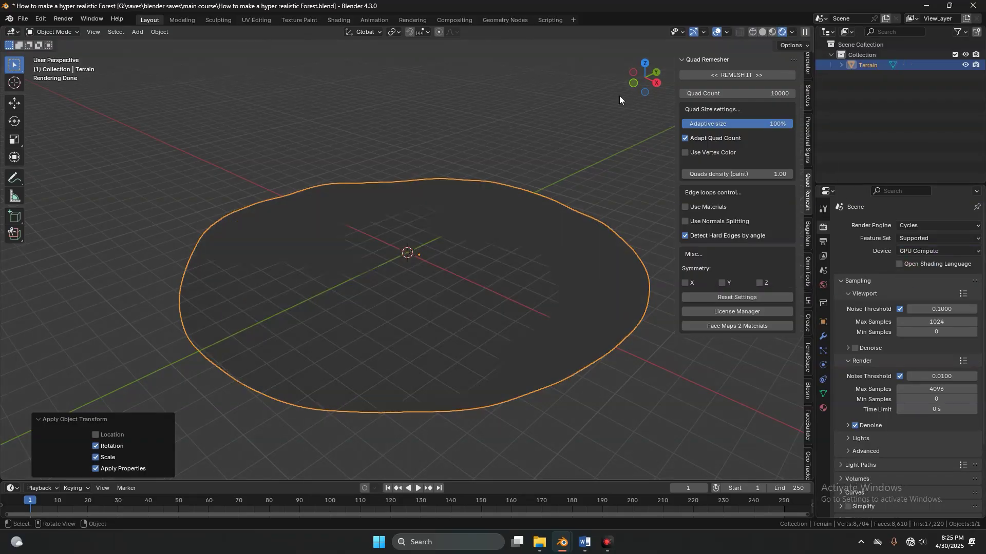
pyautogui.hotkey('shift', 'a')
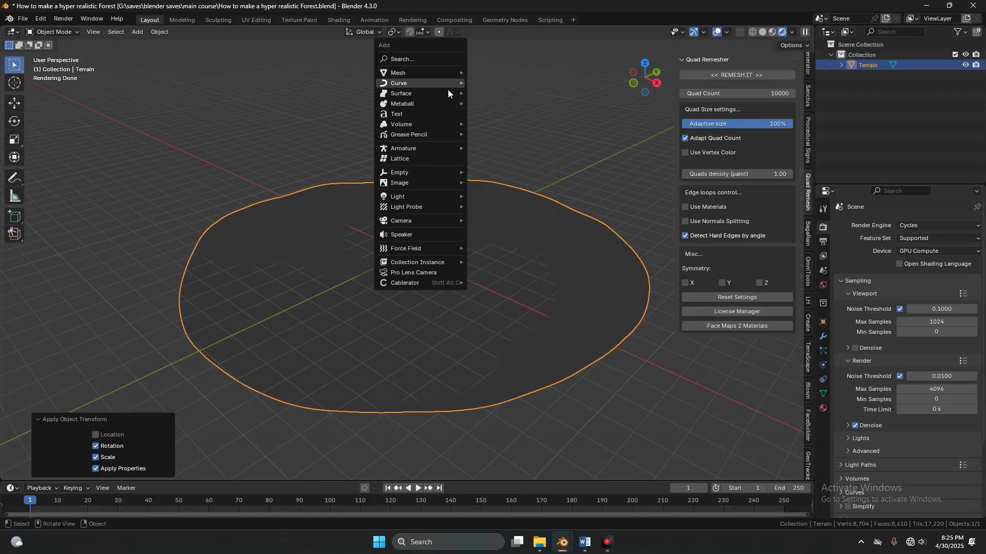
# - Add a Sun light and move it to -107.58 m along X
pyautogui.moveTo(419, 196)
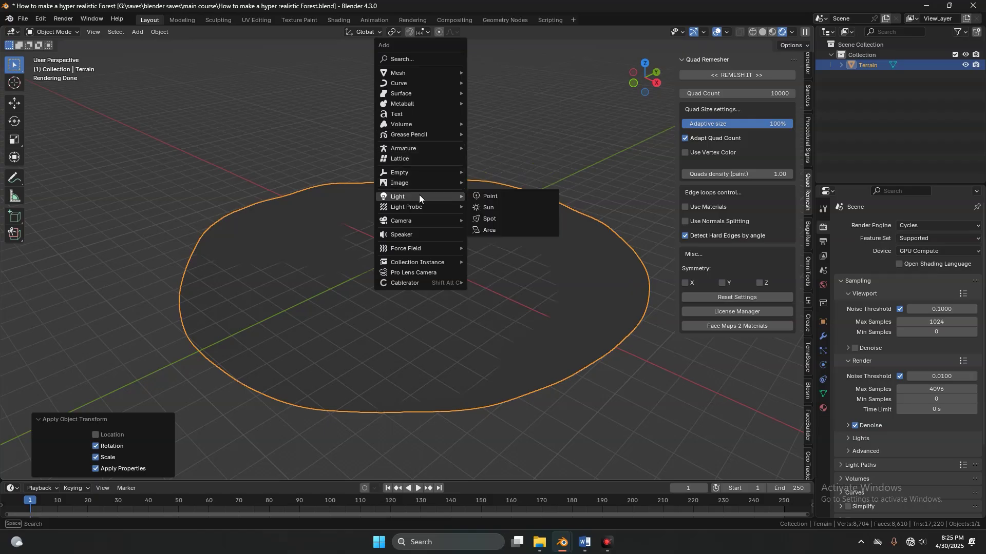
pyautogui.click(499, 209)
pyautogui.press('g')
pyautogui.press('x')
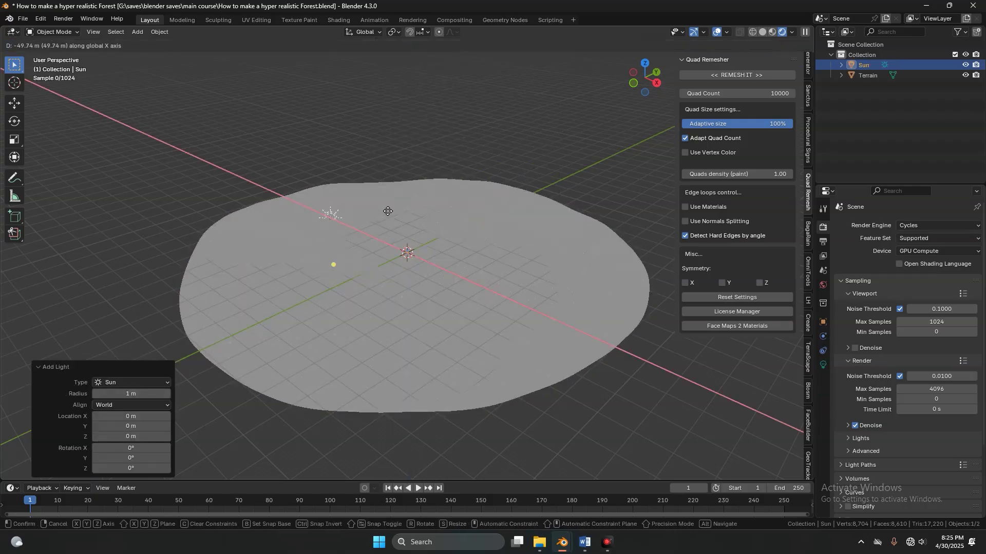
pyautogui.click(315, 202)
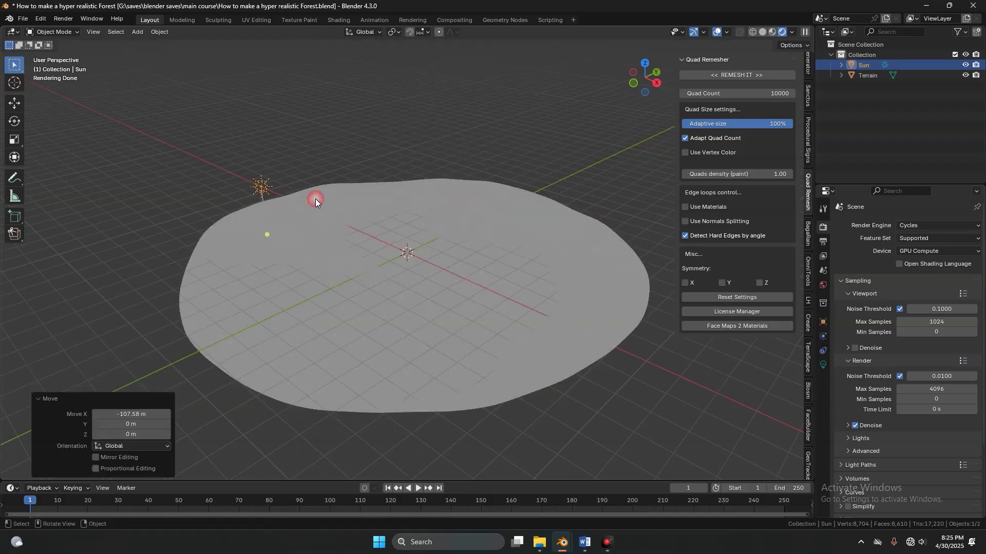
# - Raise the Sun's strength to 2.230
pyautogui.click(823, 365)
pyautogui.moveTo(929, 296); pyautogui.dragTo(950, 296)
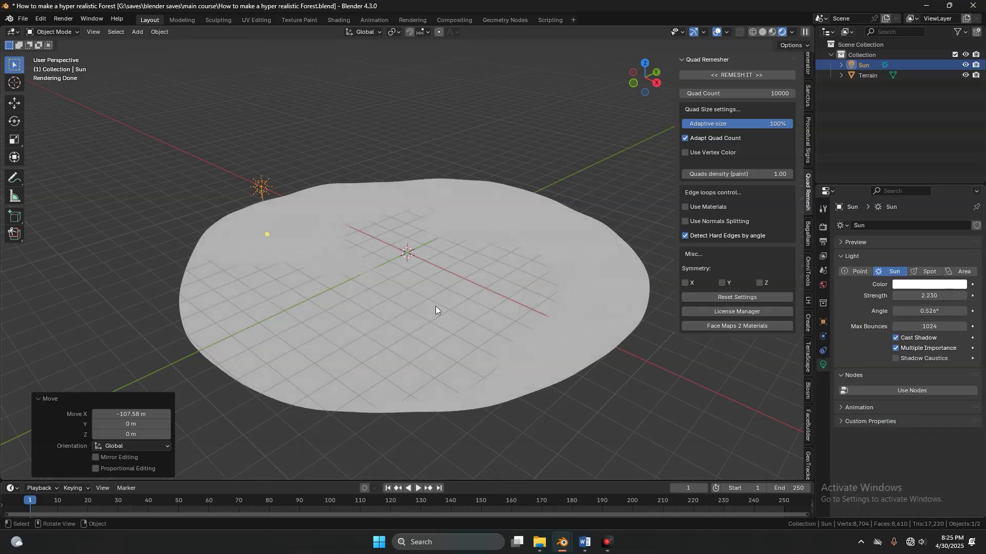
pyautogui.moveTo(435, 306); pyautogui.dragTo(465, 307, button='middle')
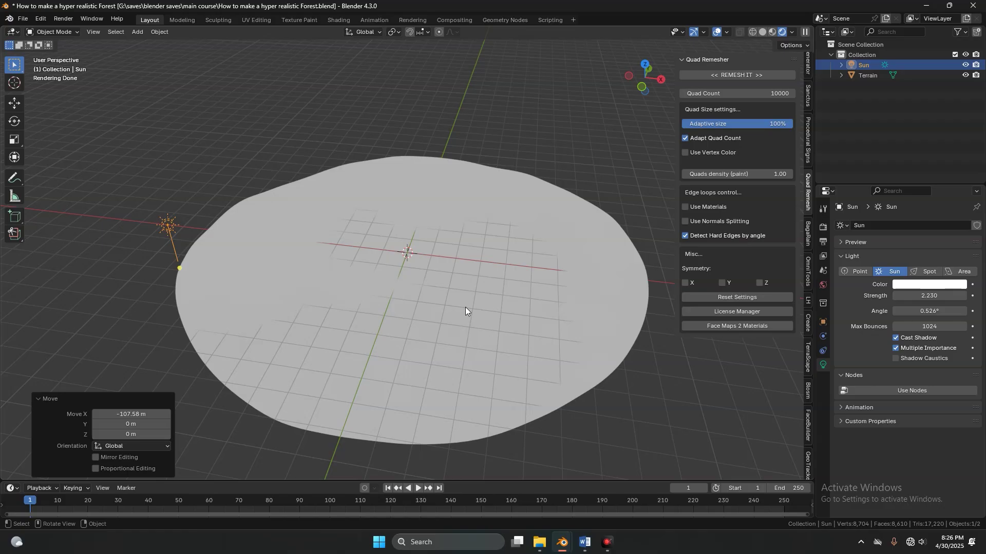
# - Split the viewport vertically and turn the right area into a Shader Editor
pyautogui.press('n')
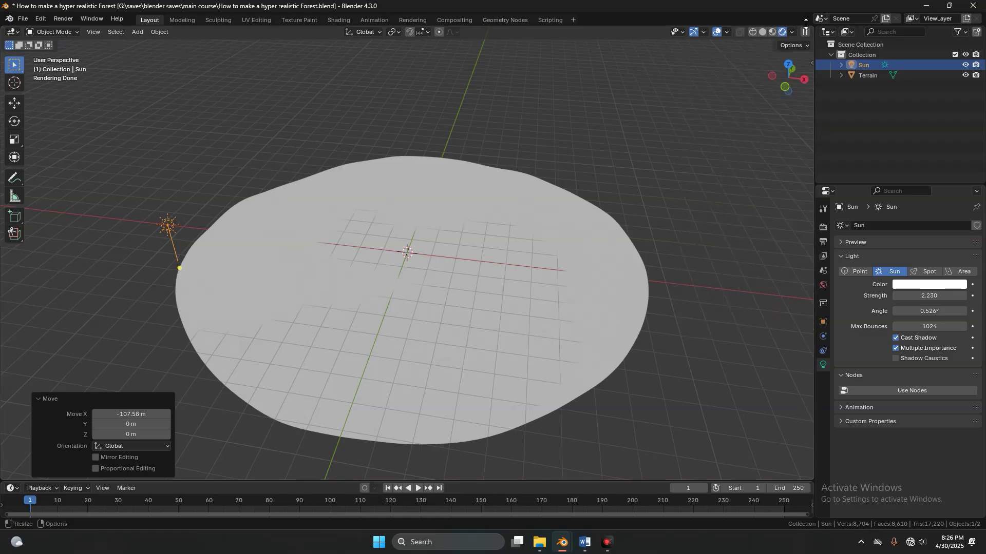
pyautogui.rightClick(464, 34)
pyautogui.click(477, 77)
pyautogui.click(390, 34)
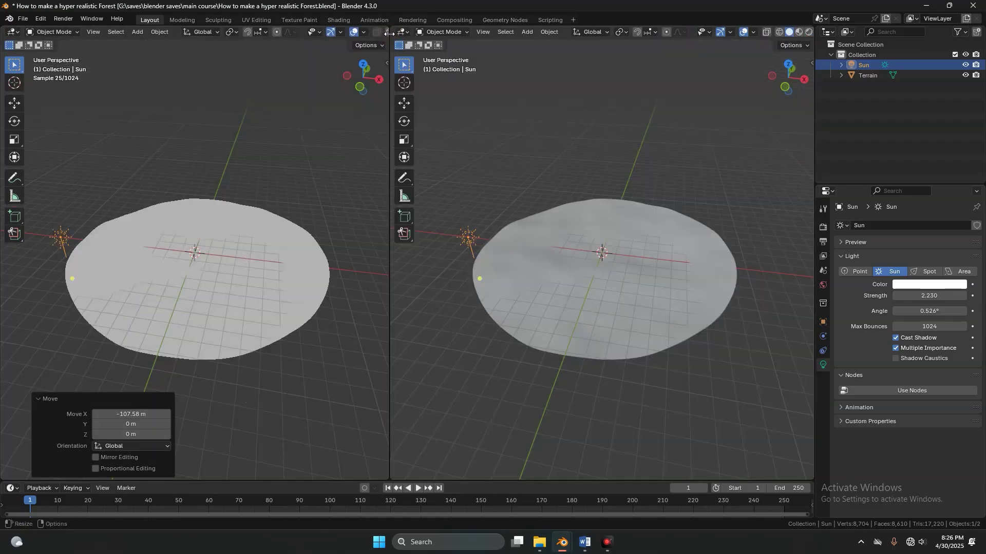
pyautogui.click(402, 31)
pyautogui.click(430, 127)
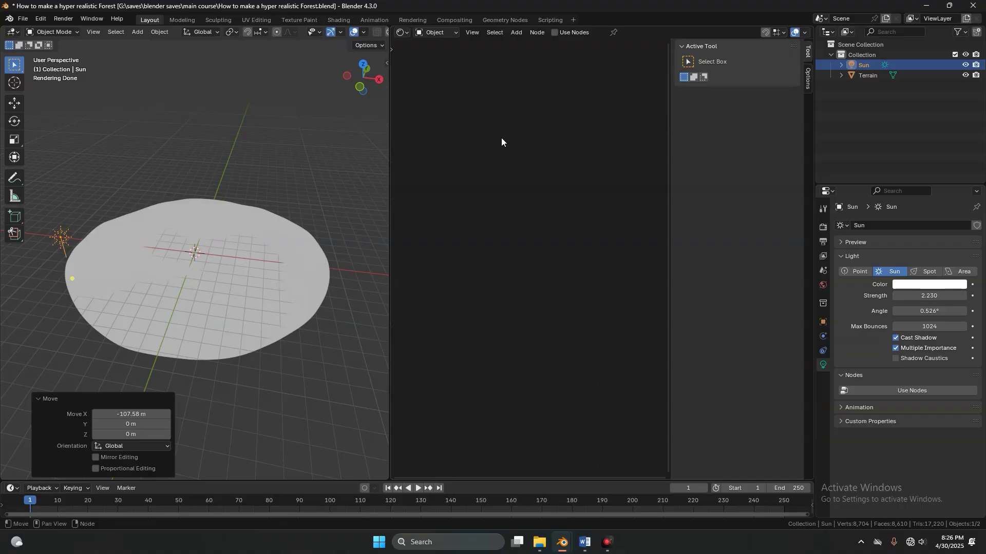
pyautogui.press('n')
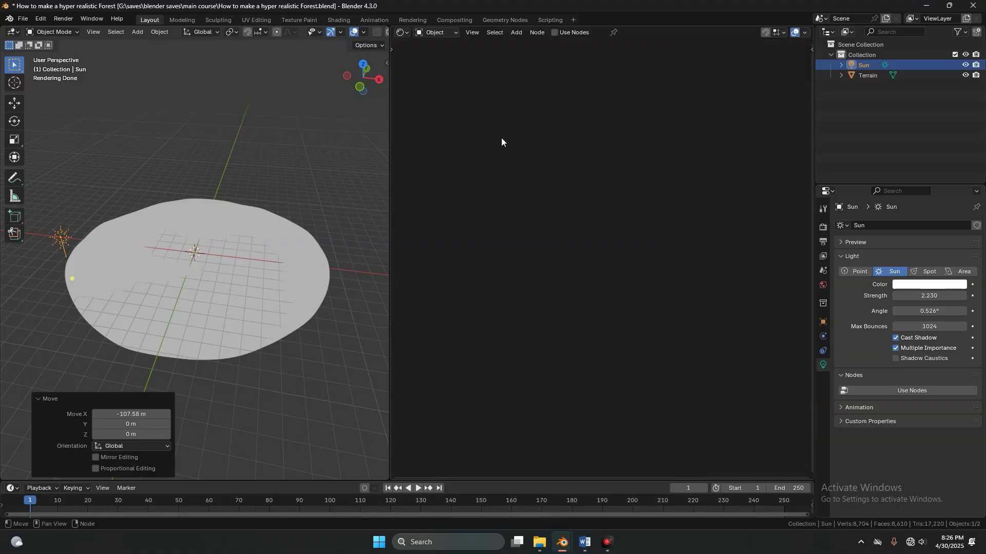
# - Give the Terrain object a new material named Terrain and save the file
pyautogui.click(270, 233)
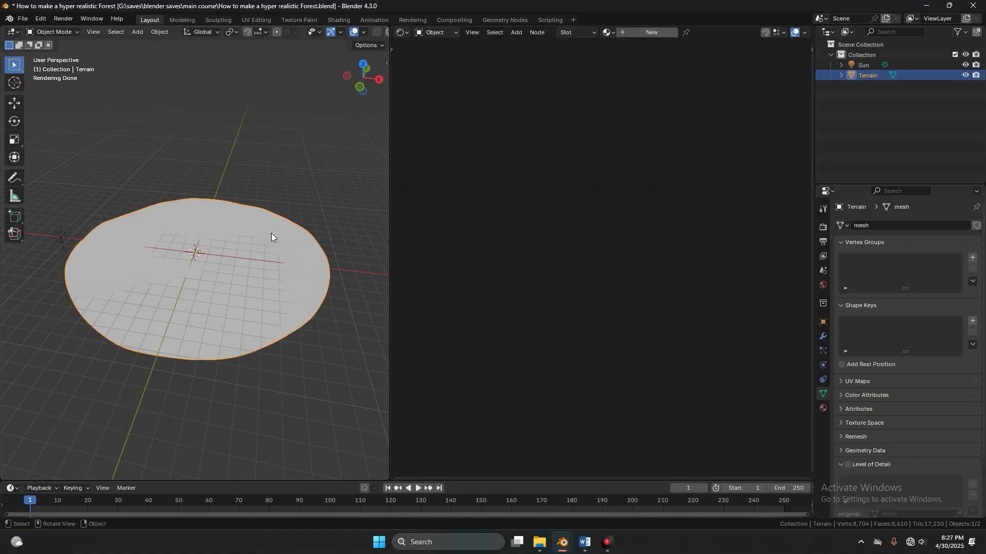
pyautogui.click(664, 33)
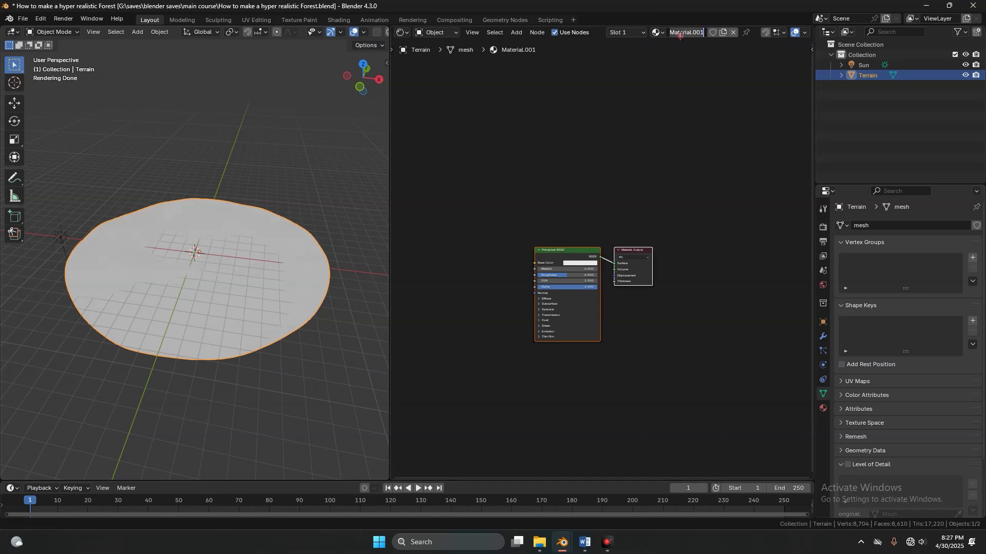
pyautogui.click(680, 34)
pyautogui.write('Terrain')
pyautogui.press('Return')
pyautogui.hotkey('ctrl', 's')
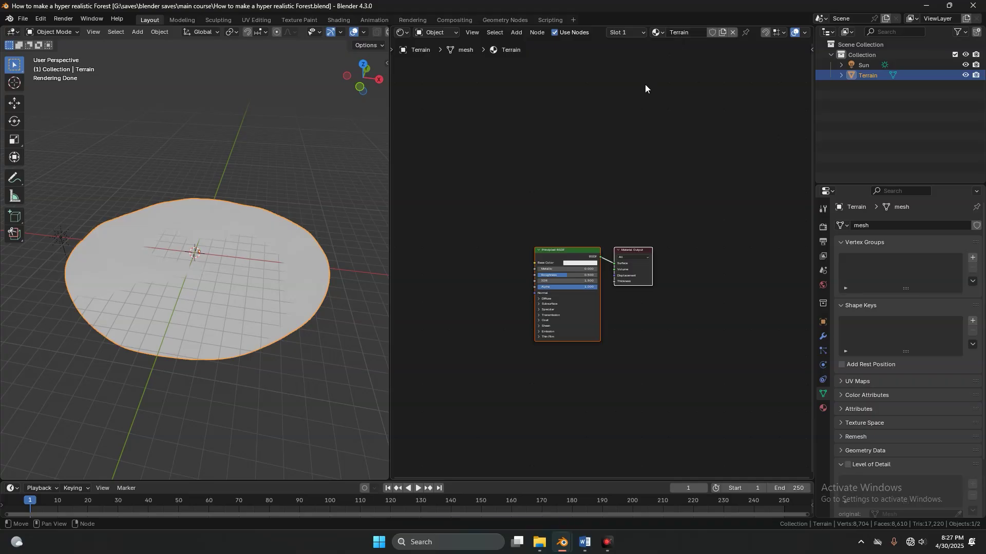
pyautogui.click(40, 18)
pyautogui.click(51, 160)
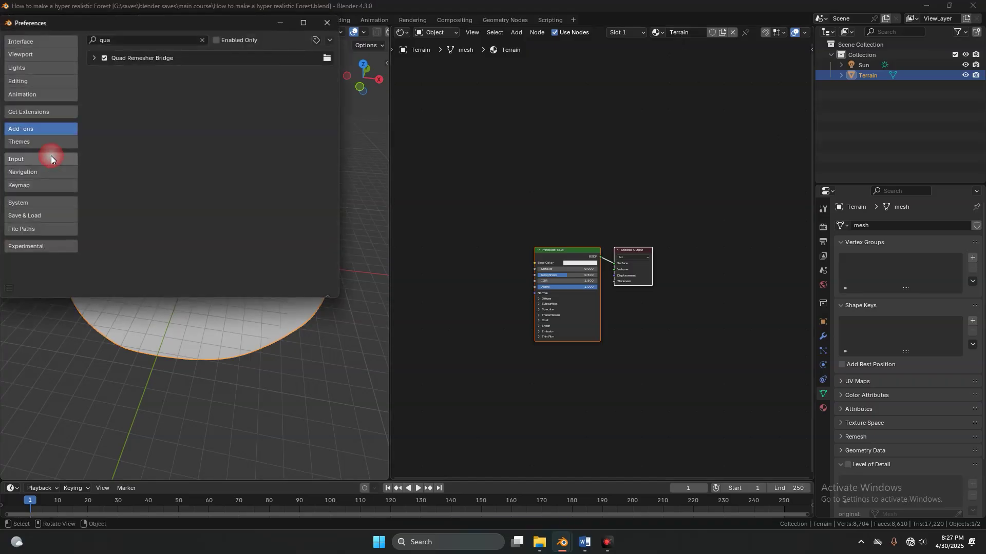
pyautogui.click(131, 41)
pyautogui.write('wran')
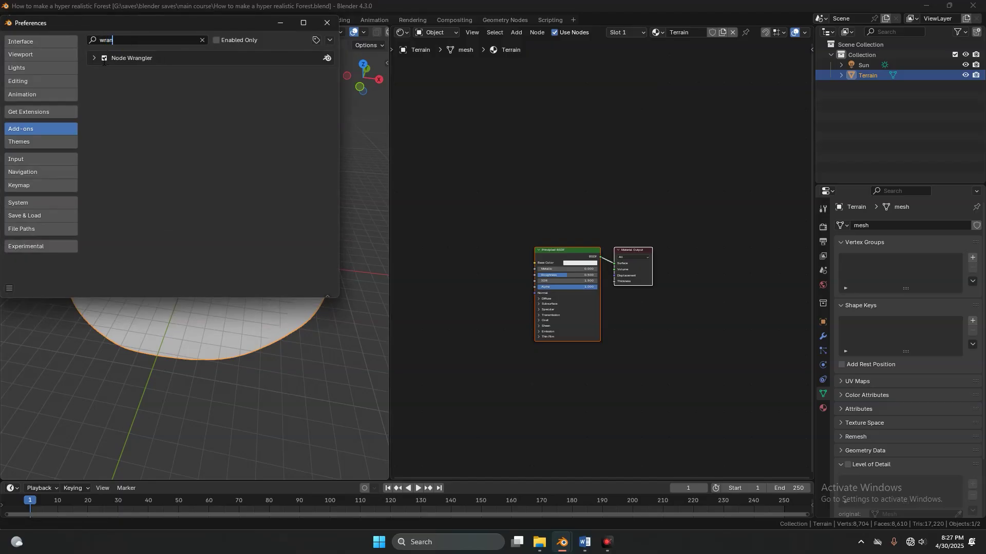
pyautogui.click(503, 122)
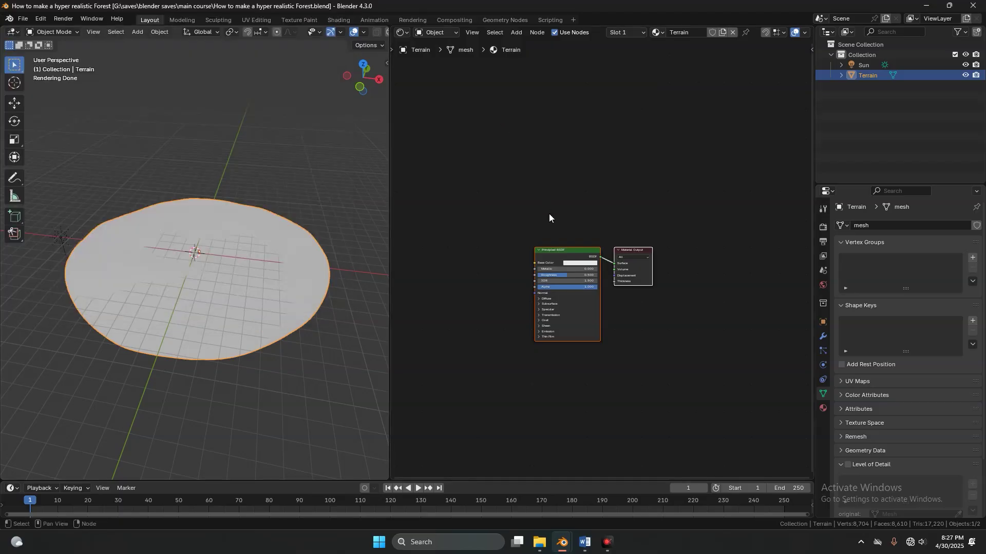
pyautogui.scroll(4, 550, 214)
# - Load the leafs_rotten_soil2 diffuse, displacement and normal maps onto the Principled BSDF with Ctrl+Shift+T
pyautogui.moveTo(549, 213); pyautogui.dragTo(684, 156, button='middle')
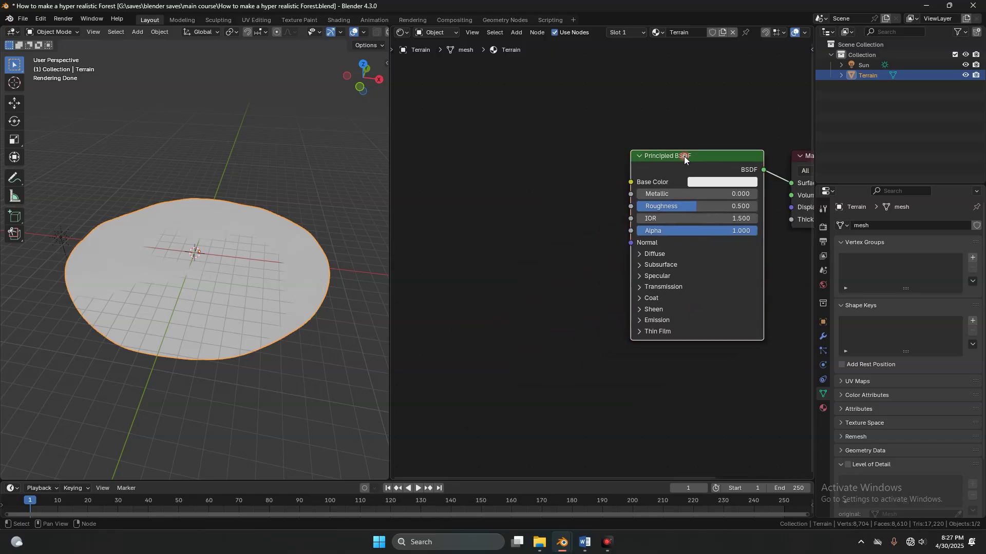
pyautogui.hotkey('ctrl', 'shift', 't')
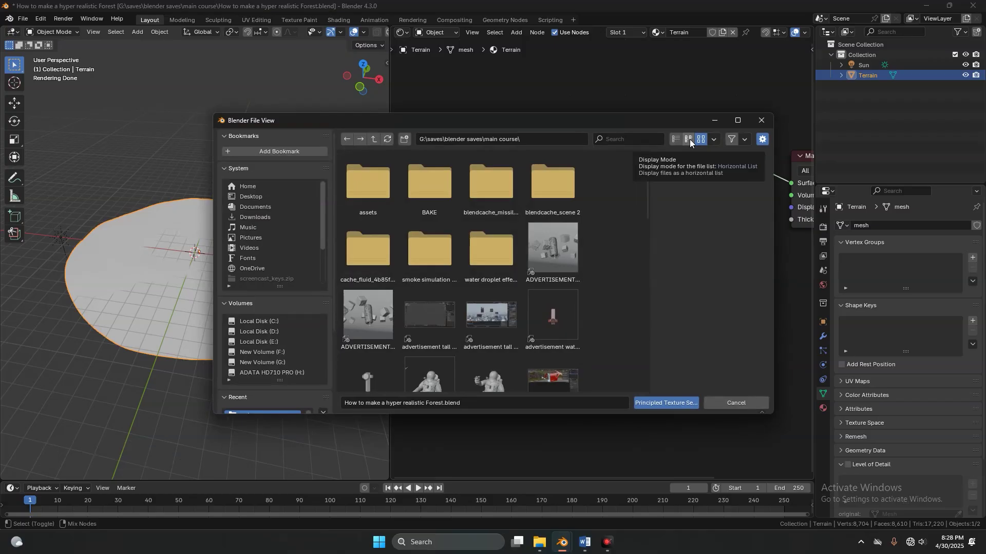
pyautogui.click(483, 139)
pyautogui.write('H:\\ready scene\\forest for teaching\\Textures\\')
pyautogui.press('Return')
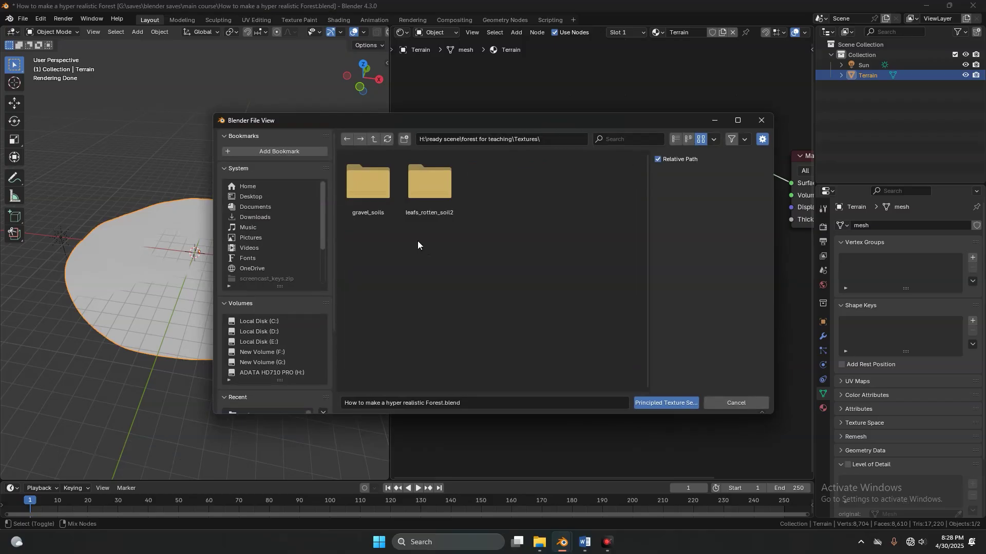
pyautogui.doubleClick(438, 212)
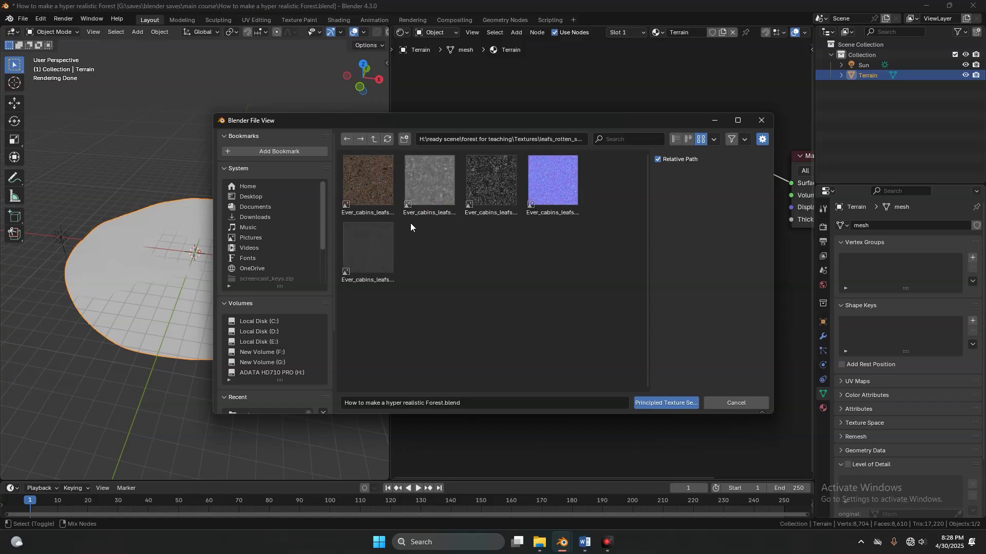
pyautogui.click(380, 190)
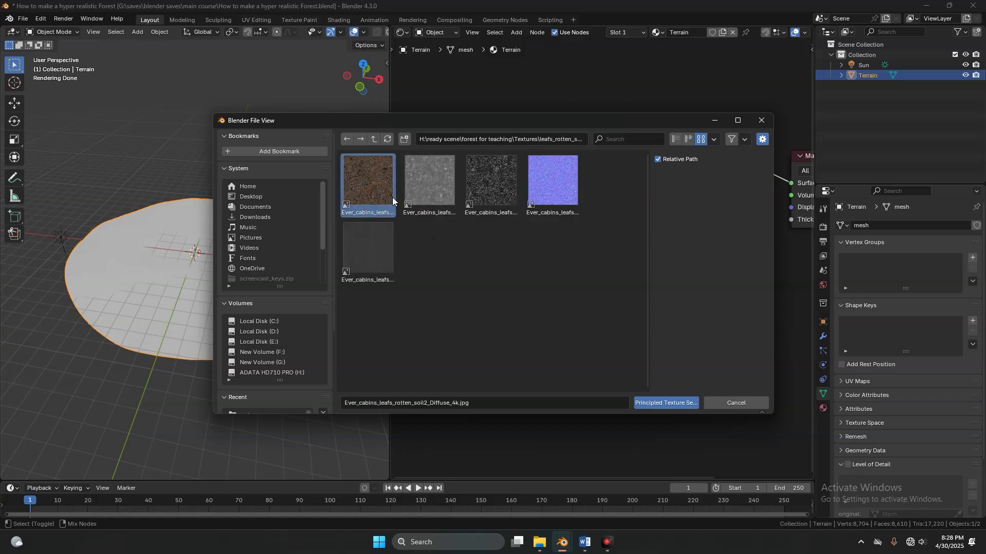
pyautogui.keyDown('shift'); pyautogui.click(442, 197); pyautogui.keyUp('shift')
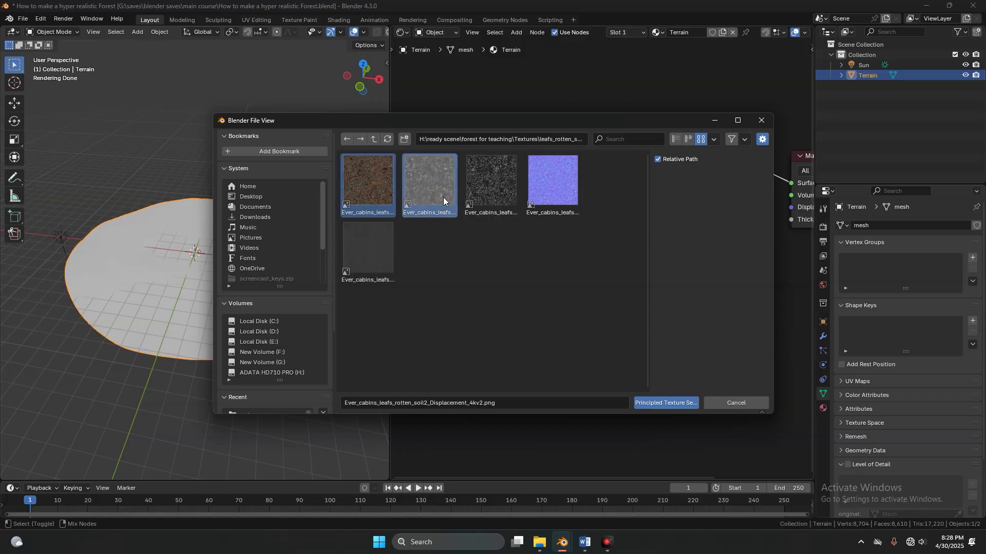
pyautogui.keyDown('shift'); pyautogui.click(556, 190); pyautogui.keyUp('shift')
pyautogui.click(665, 399)
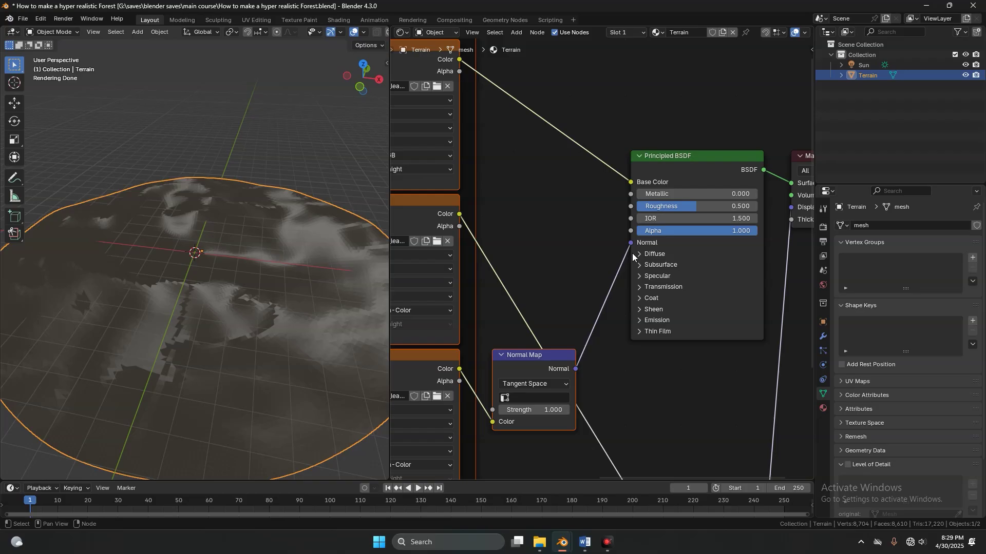
# - UV-unwrap the whole Terrain mesh with the Angle Based method, then bring the Mapping nodes into view
pyautogui.press('Tab')
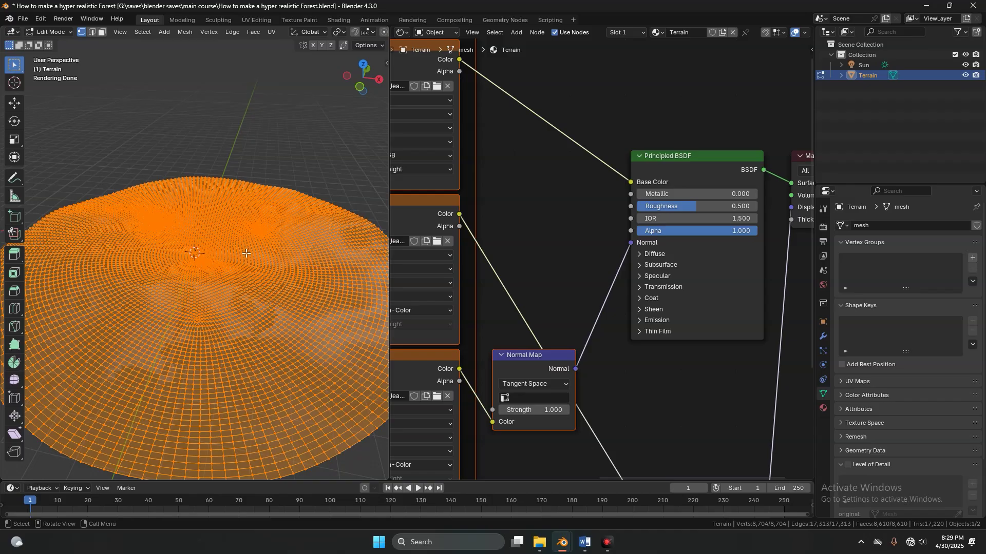
pyautogui.press('u')
pyautogui.moveTo(245, 254)
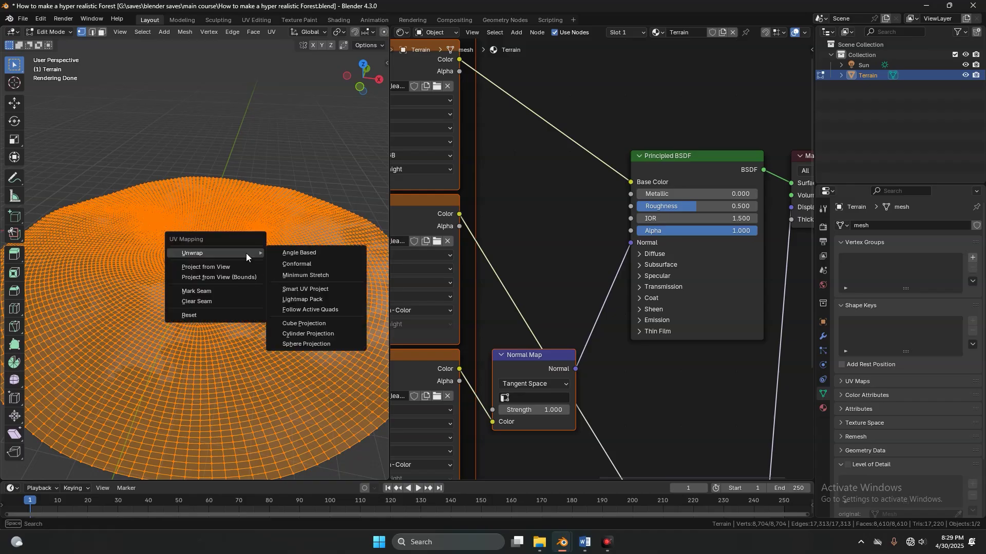
pyautogui.click(287, 254)
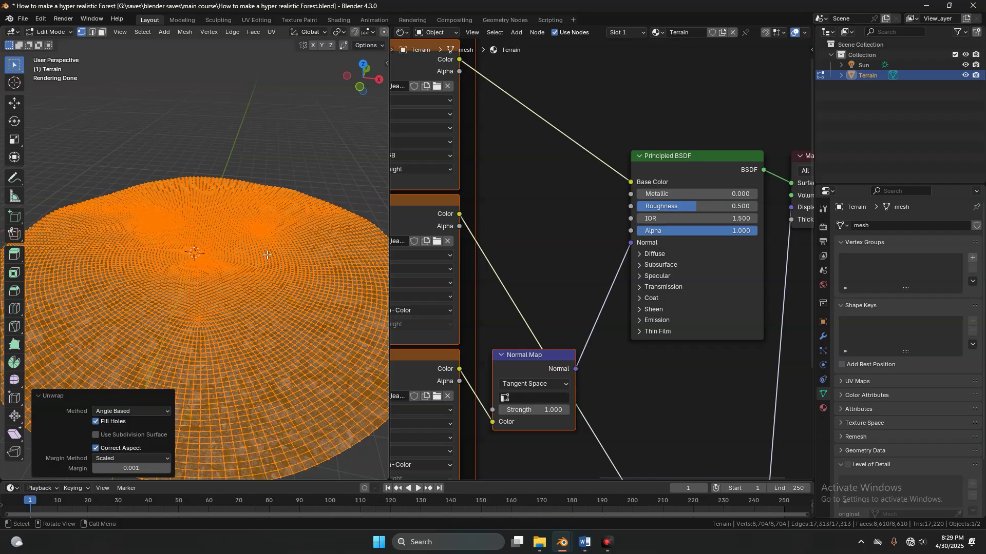
pyautogui.press('Tab')
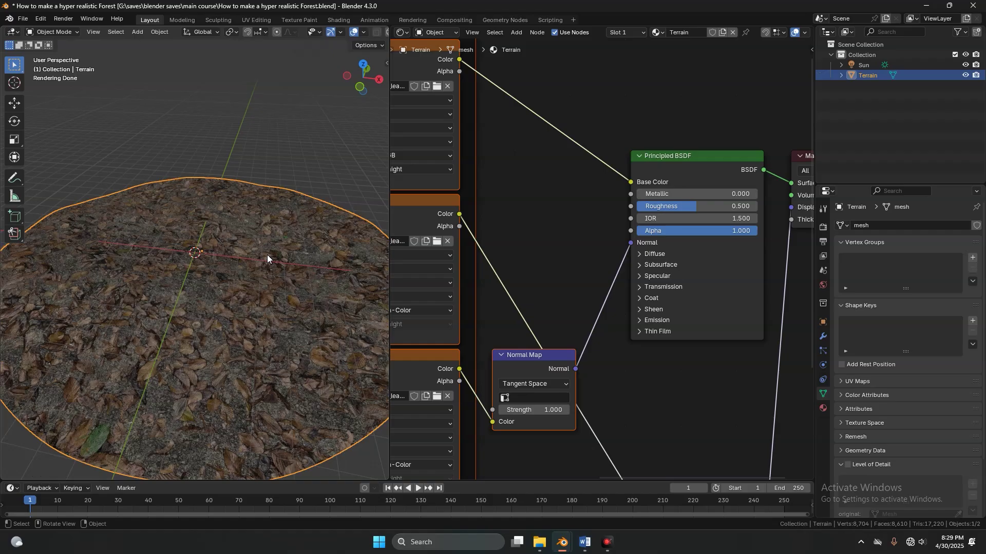
pyautogui.scroll(-4, 483, 294)
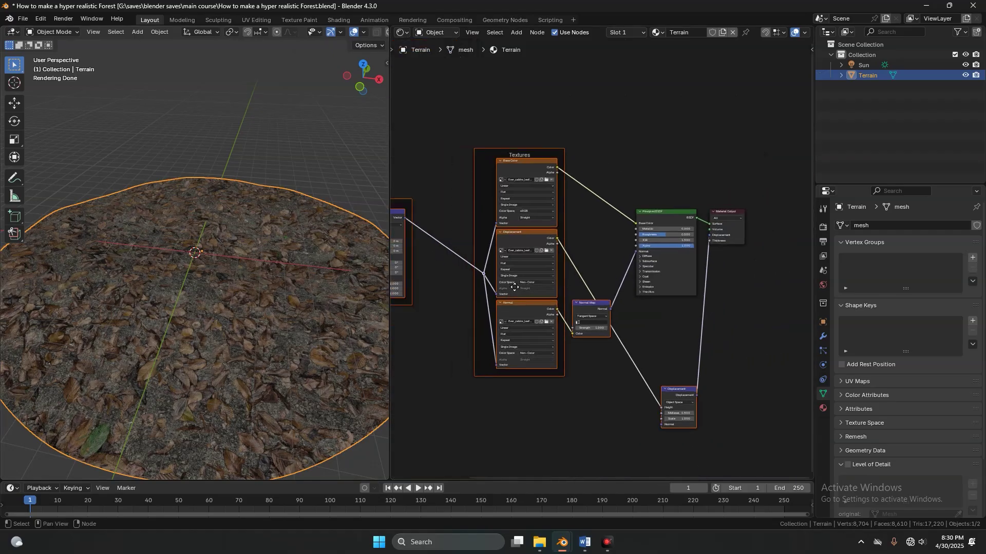
pyautogui.moveTo(514, 287); pyautogui.dragTo(709, 287, button='middle')
pyautogui.scroll(5, 709, 287)
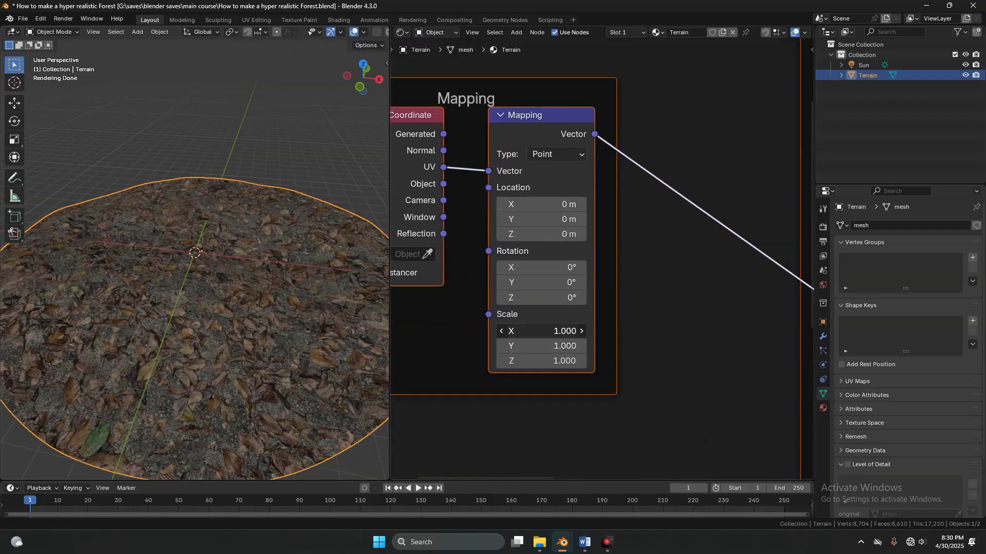
# - Set the Mapping node's X, Y and Z Scale to 50 to tile the leaf texture
pyautogui.moveTo(559, 331); pyautogui.dragTo(559, 361)
pyautogui.write('50')
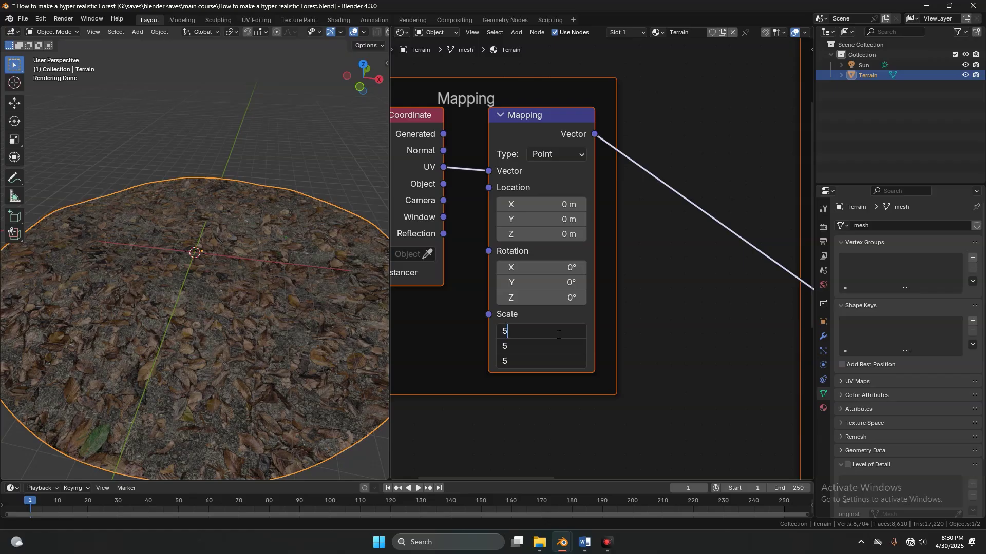
pyautogui.press('Return')
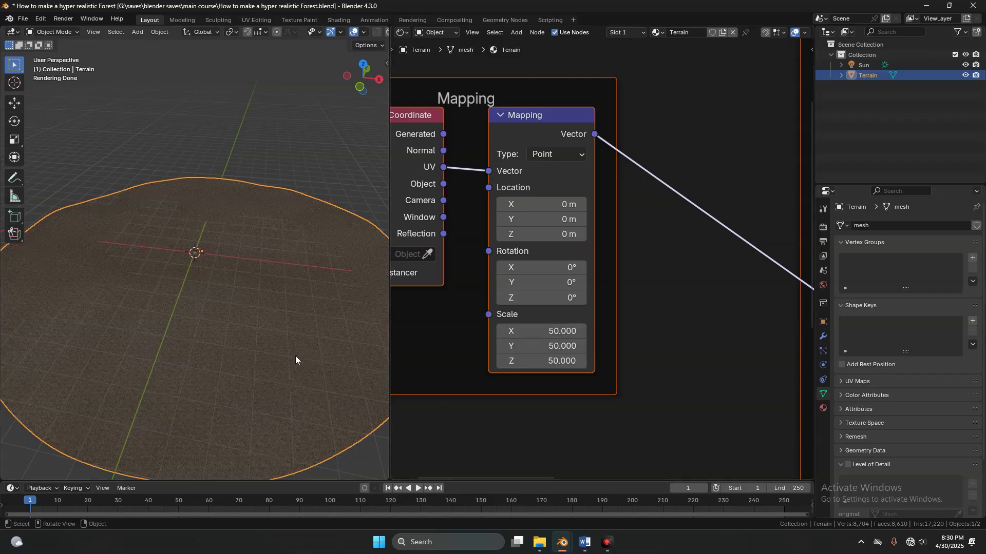
pyautogui.moveTo(295, 359); pyautogui.dragTo(298, 361, button='middle')
pyautogui.scroll(-4, 614, 269)
pyautogui.scroll(-4, 615, 269)
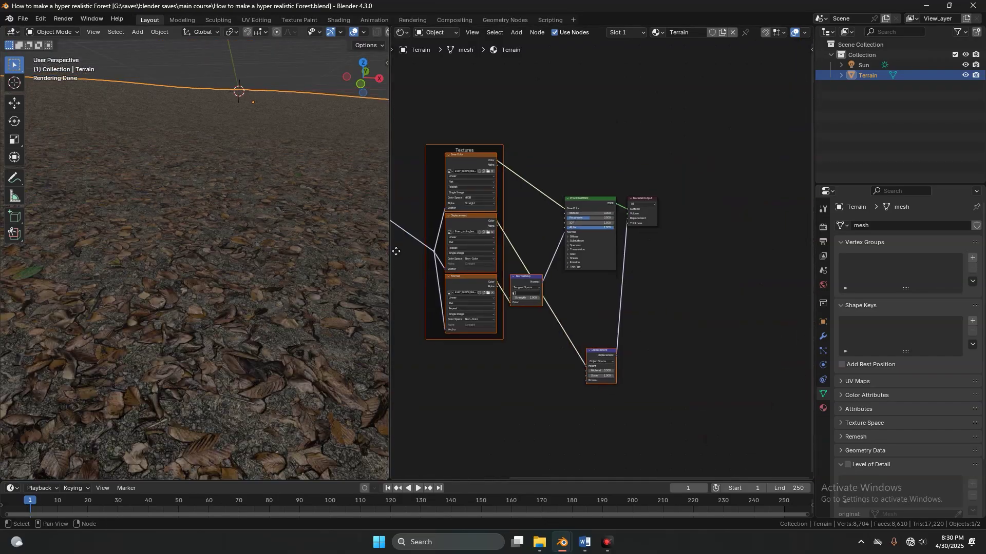
# - Move the Displacement node up beside the Normal Map node
pyautogui.moveTo(396, 249); pyautogui.dragTo(407, 198, button='middle')
pyautogui.scroll(4, 554, 288)
pyautogui.click(618, 349)
pyautogui.moveTo(617, 349); pyautogui.dragTo(594, 173)
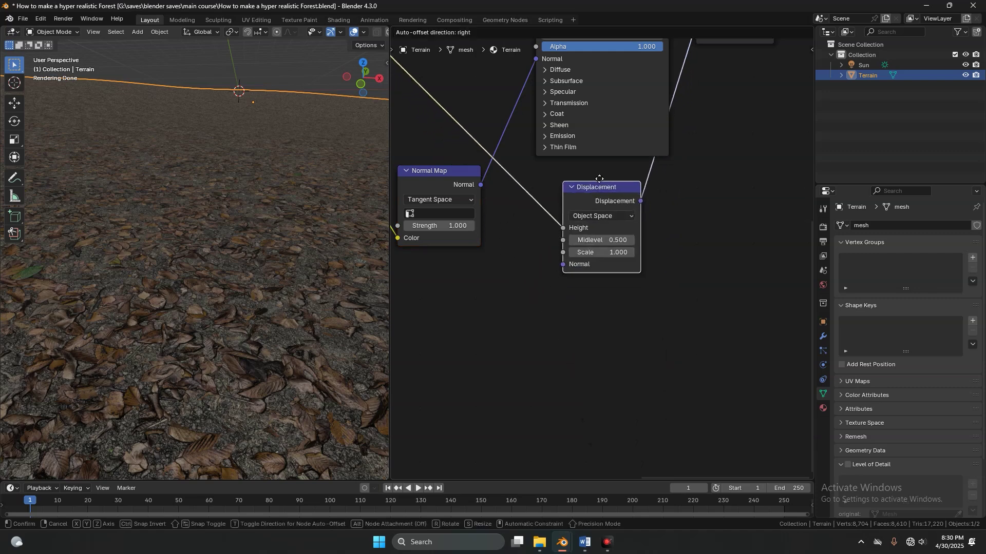
pyautogui.scroll(-2, 594, 173)
pyautogui.moveTo(496, 172); pyautogui.dragTo(601, 206, button='middle')
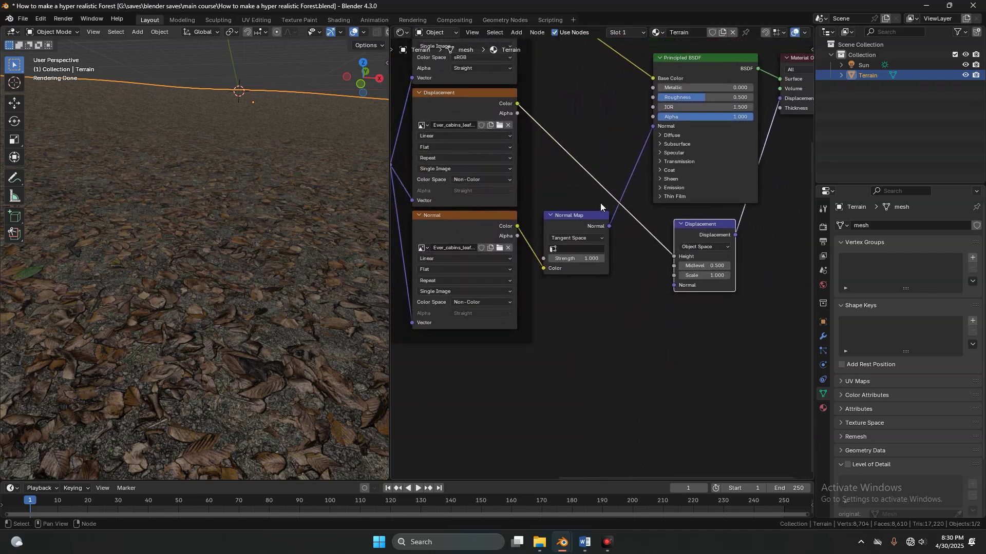
pyautogui.click(823, 408)
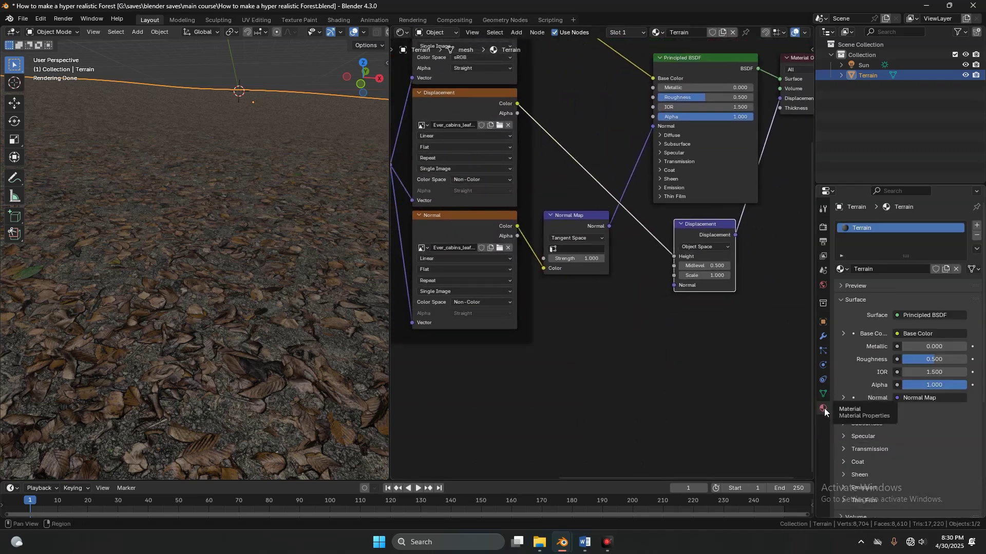
# - Set the Terrain material's Displacement method to Displacement and Bump
pyautogui.scroll(-15, 858, 425)
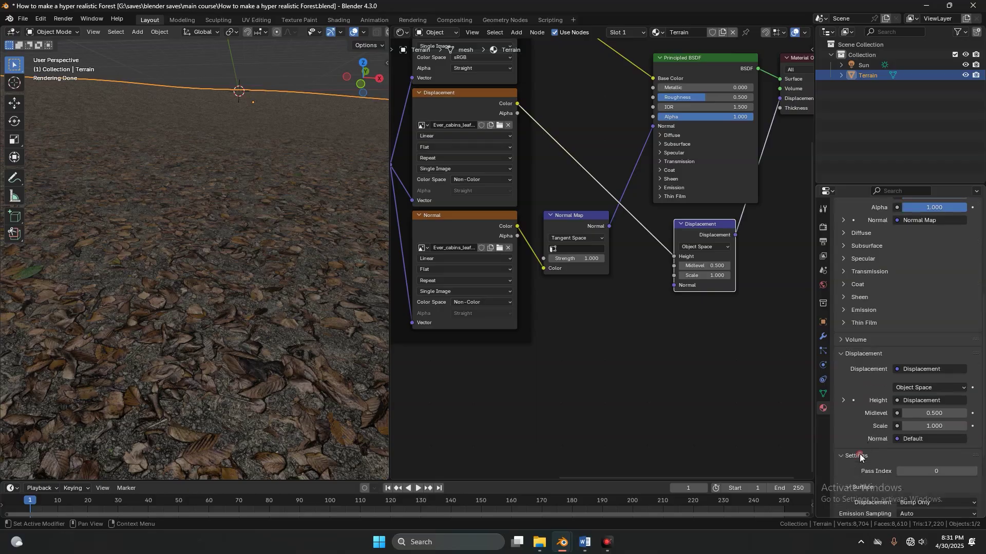
pyautogui.click(906, 359)
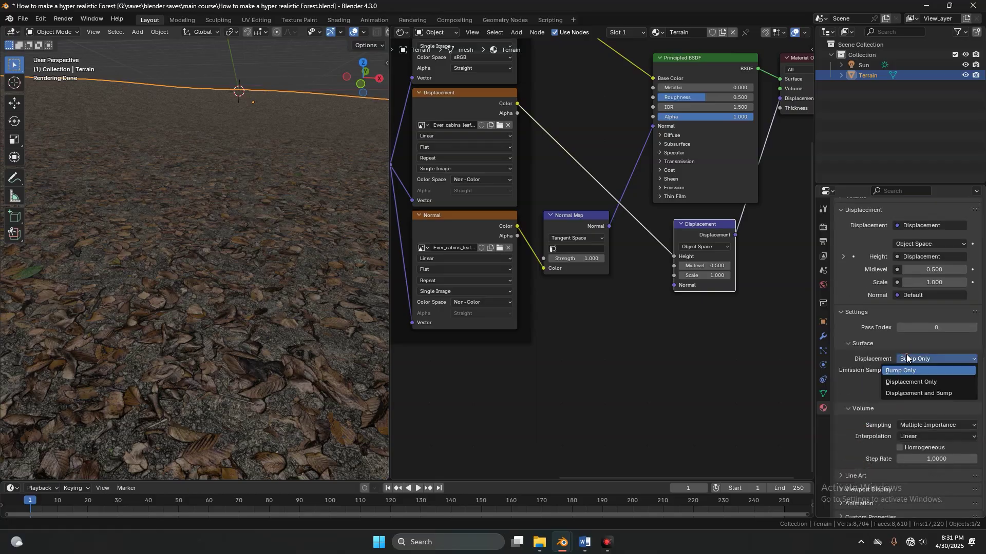
pyautogui.click(913, 394)
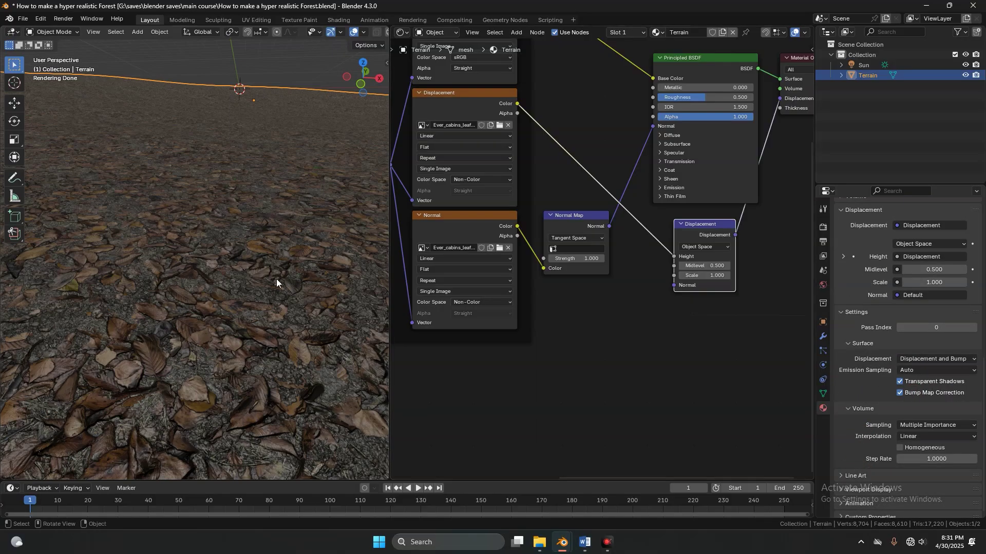
pyautogui.scroll(-3, 276, 279)
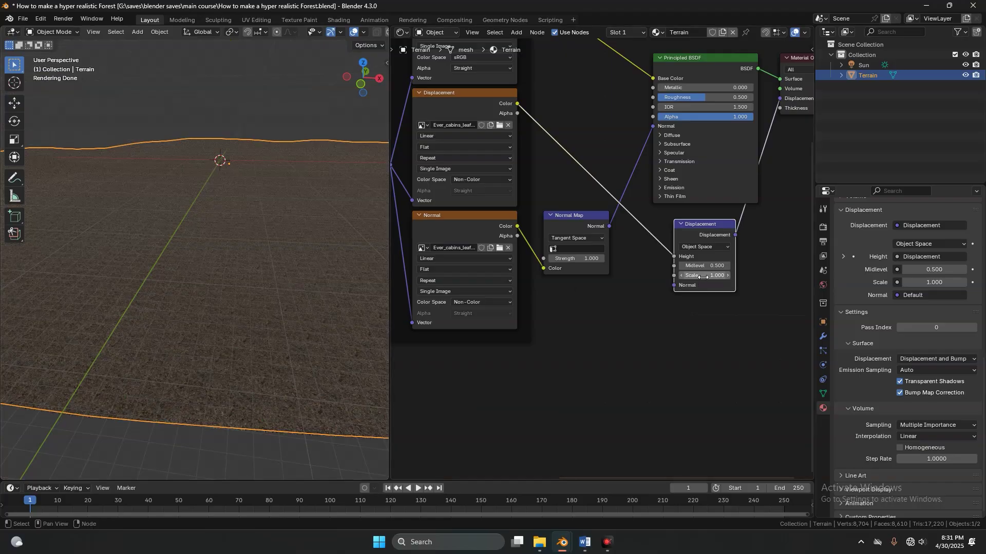
# - Set the Displacement node Scale to 0.2 and save the blend file
pyautogui.moveTo(703, 275); pyautogui.dragTo(770, 275)
pyautogui.hotkey('ctrl', 'z')
pyautogui.scroll(3, 240, 295)
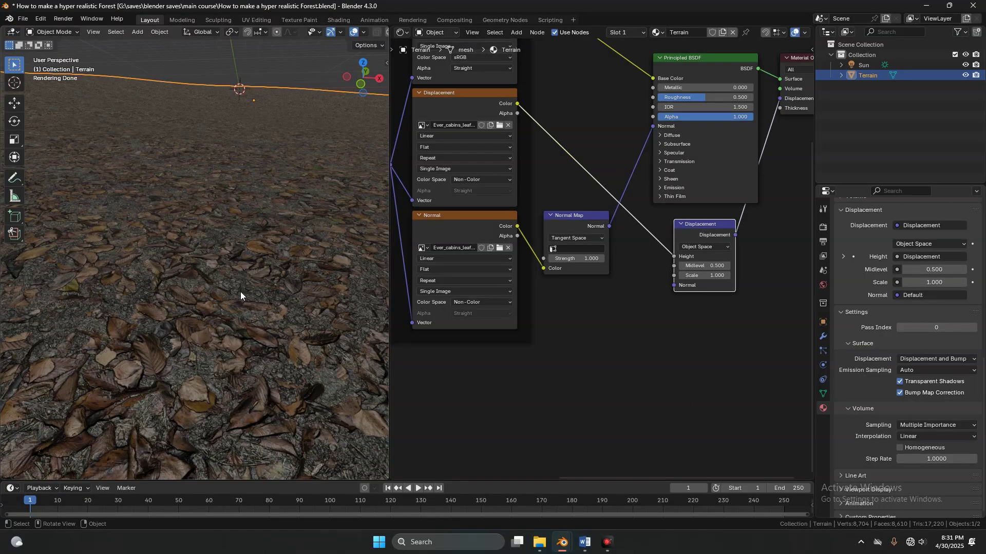
pyautogui.scroll(1, 703, 279)
pyautogui.click(703, 276)
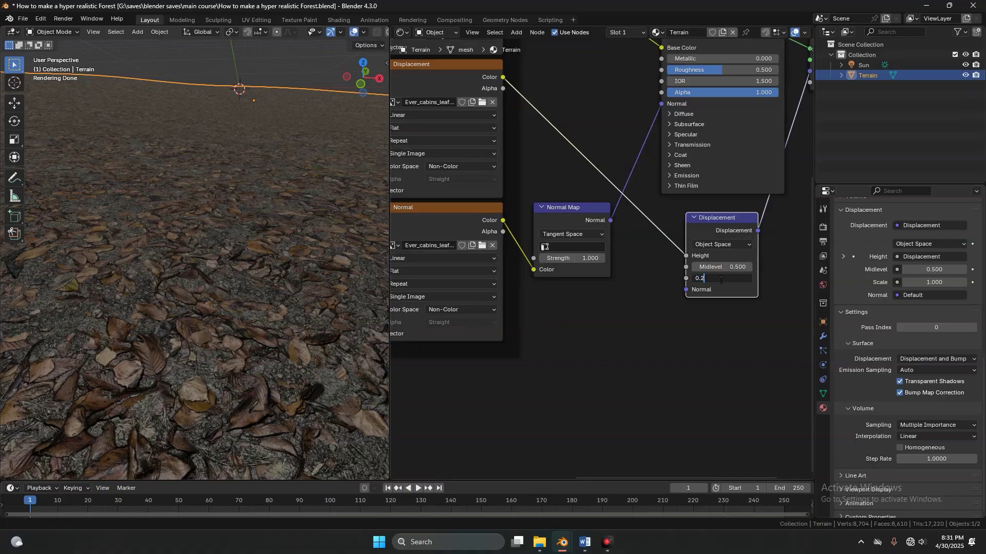
pyautogui.press('Return')
pyautogui.hotkey('ctrl', 's')
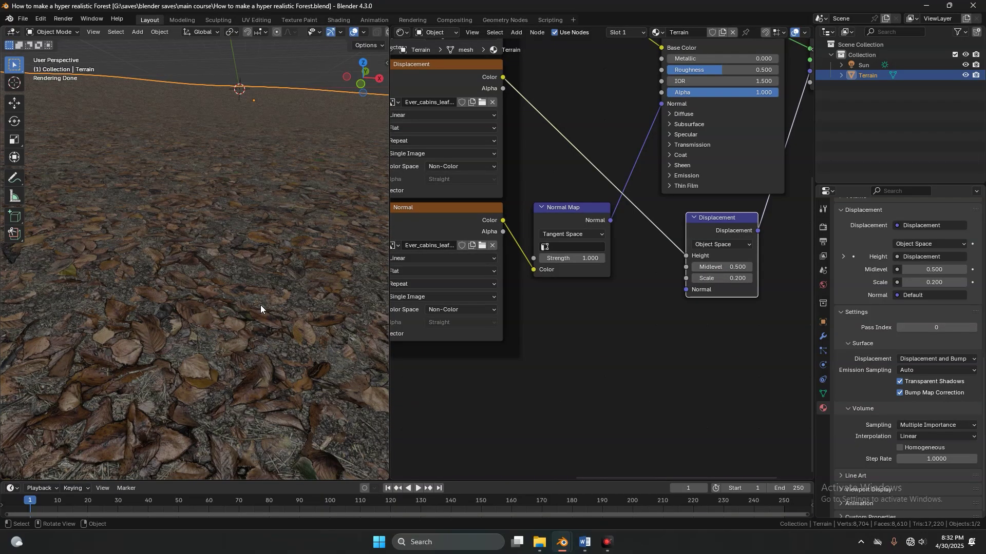
pyautogui.press('Home')
# - Insert a Hue/Saturation/Value node into the leaf texture's Base Color link
pyautogui.scroll(3, 562, 239)
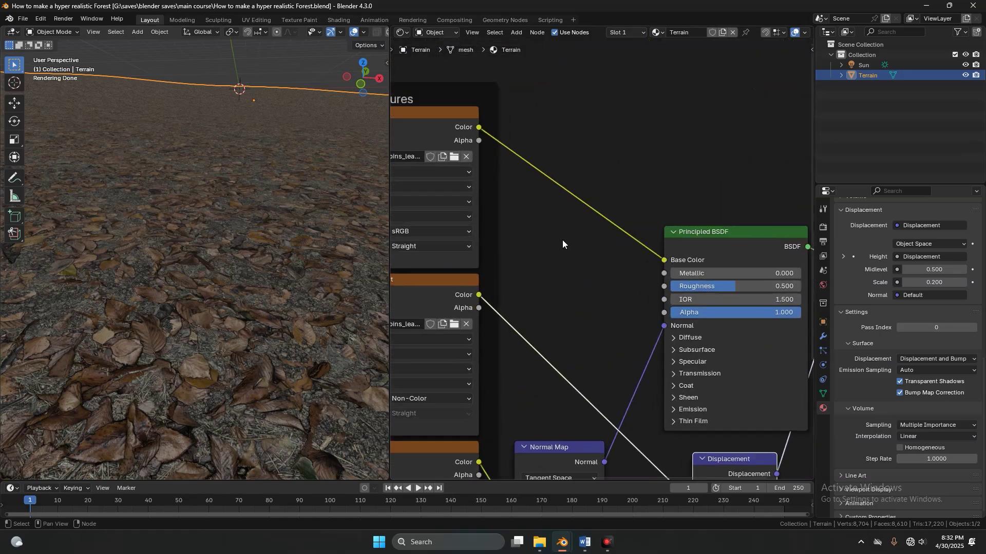
pyautogui.hotkey('shift', 'a')
pyautogui.write('hue')
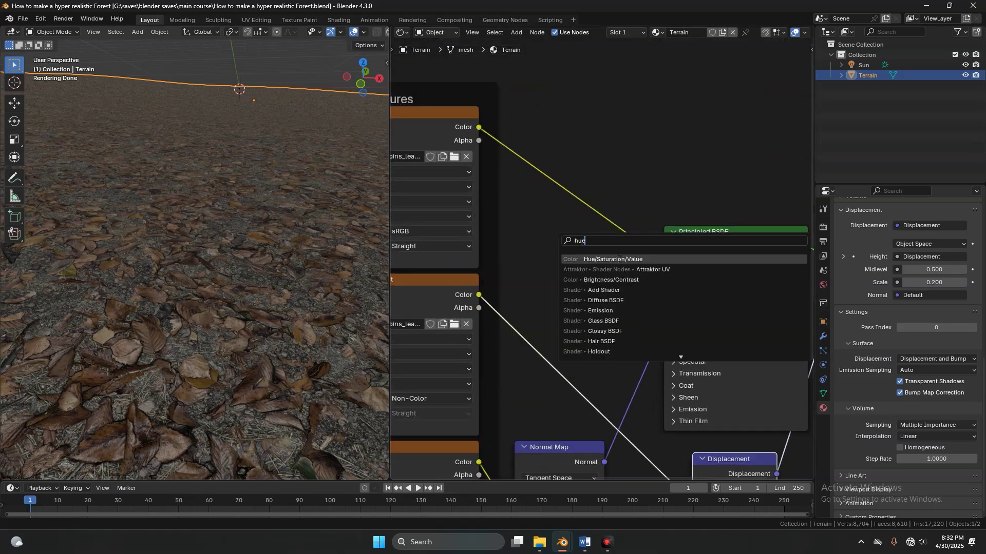
pyautogui.click(618, 260)
pyautogui.click(556, 169)
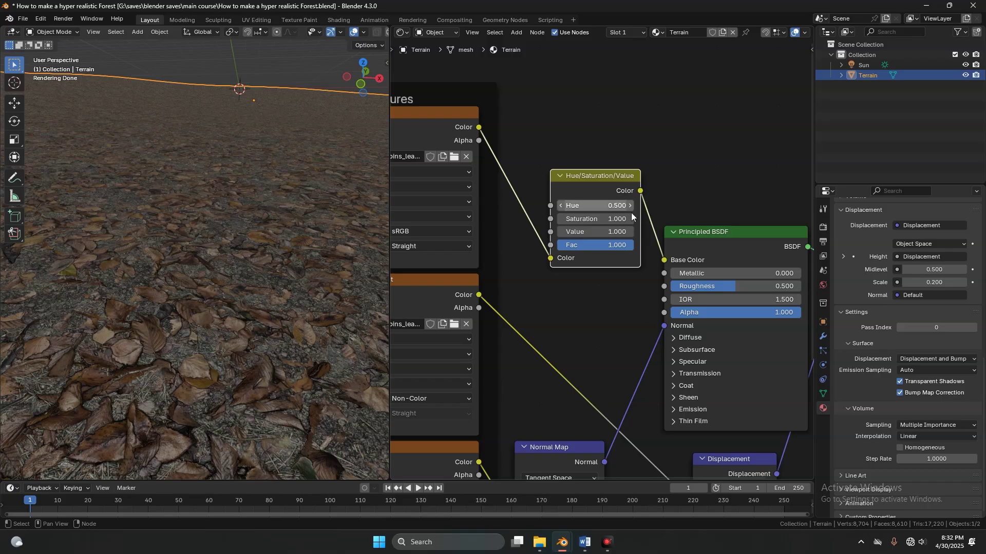
# - Set the Hue/Saturation/Value node's Saturation and Value to 1.2, then mute it to compare
pyautogui.click(597, 220)
pyautogui.write('1')
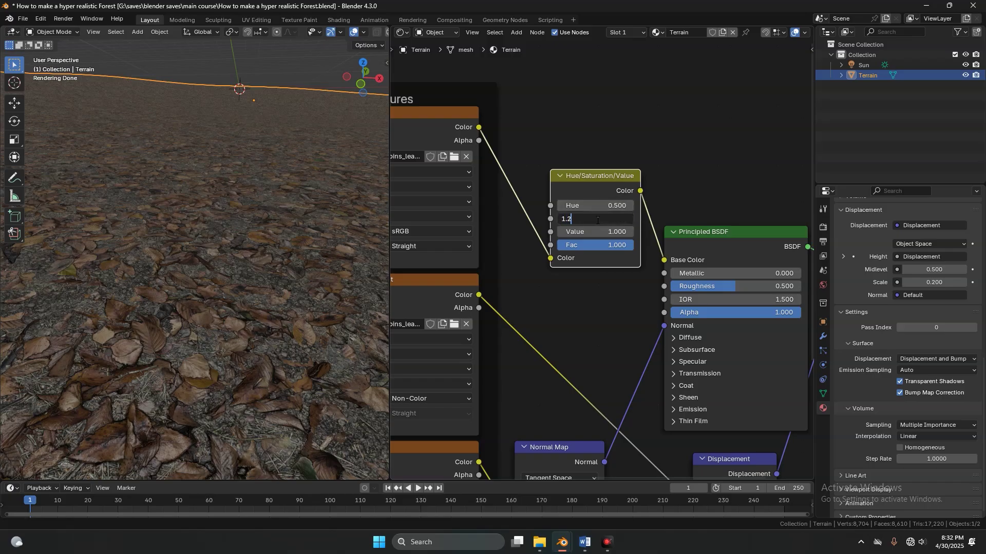
pyautogui.write('.2')
pyautogui.press('Return')
pyautogui.click(600, 231)
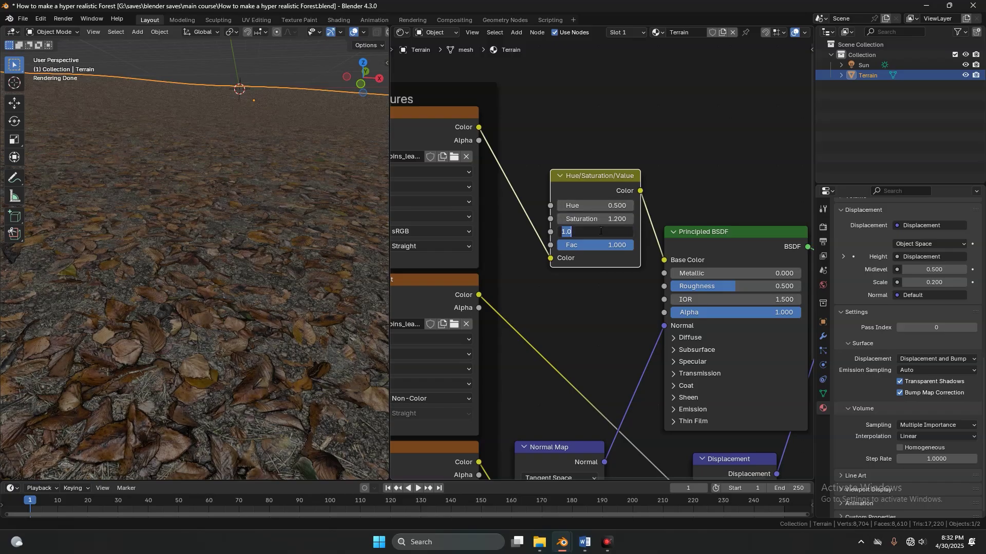
pyautogui.write('1.')
pyautogui.press('Return')
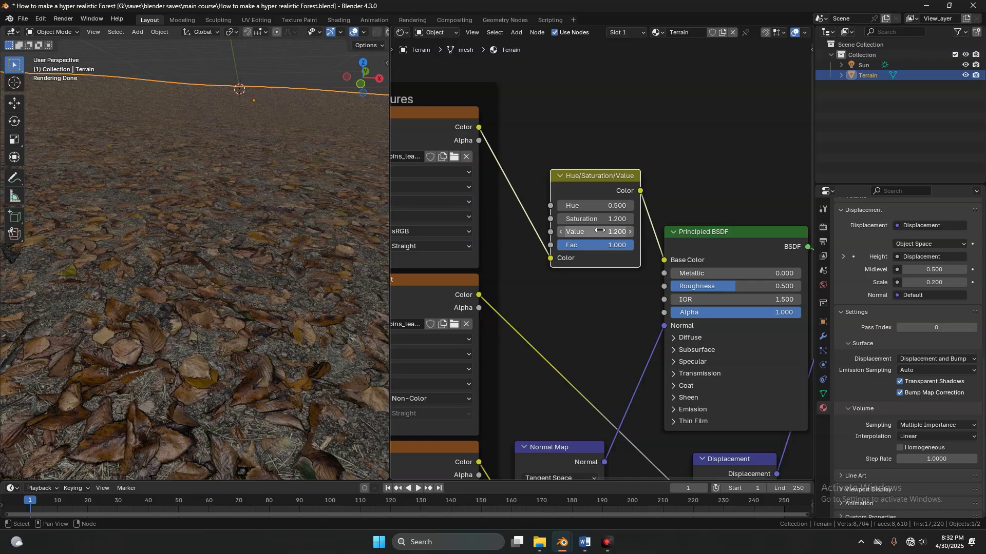
pyautogui.press('m')
pyautogui.press('m')
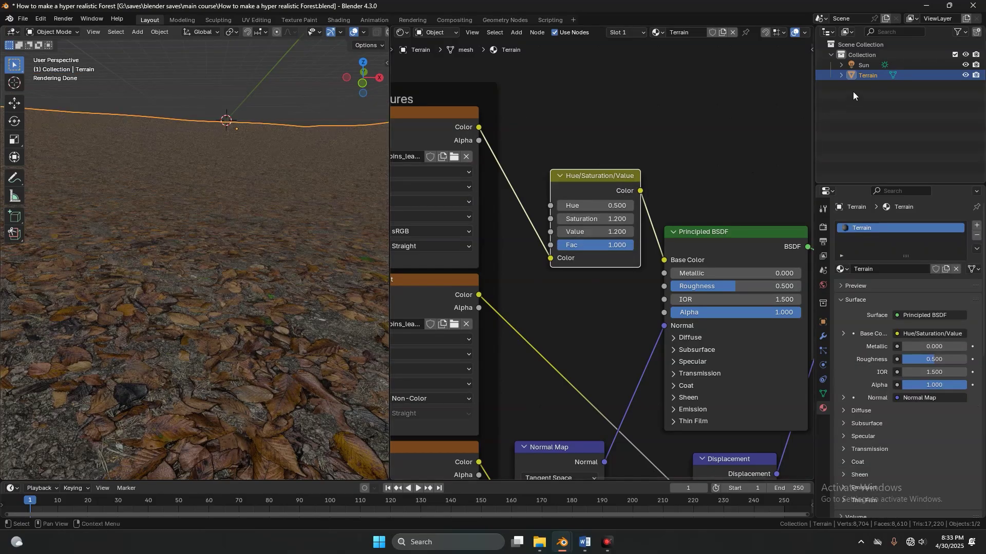
# - Set the Sun's Strength to 6 and raise the Terrain's Principled BSDF Roughness to about 0.77
pyautogui.click(863, 65)
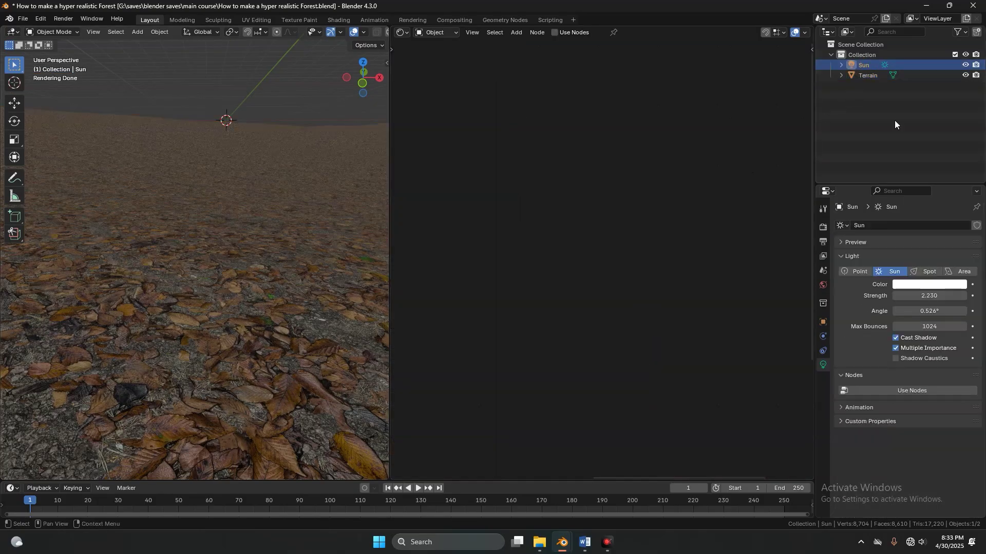
pyautogui.doubleClick(930, 295)
pyautogui.write('6')
pyautogui.press('Return')
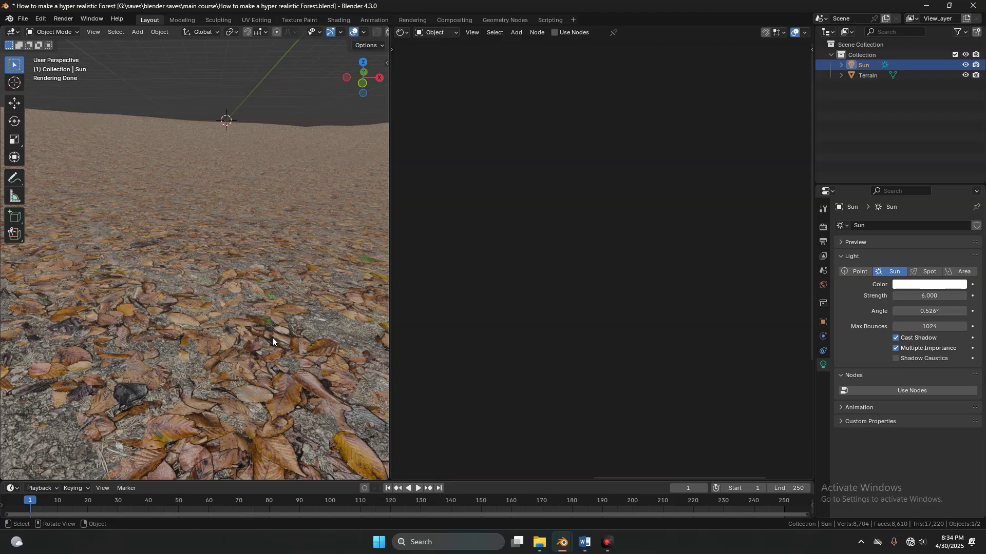
pyautogui.click(272, 337)
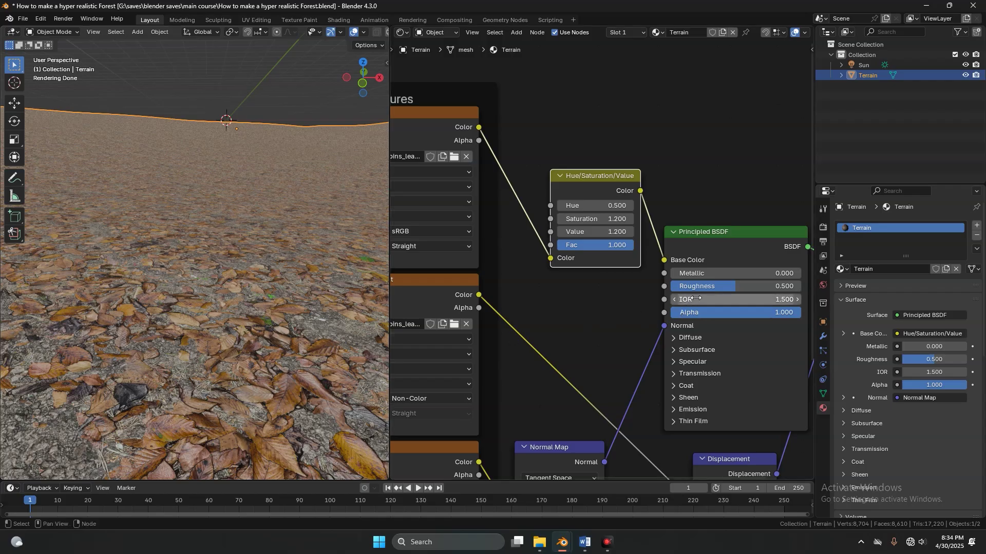
pyautogui.moveTo(713, 286); pyautogui.dragTo(802, 285)
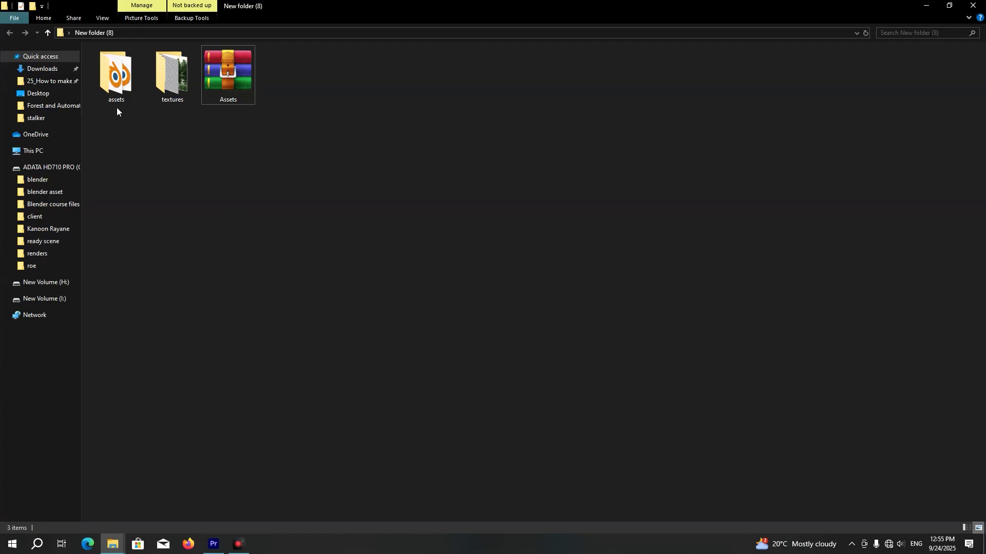
# - Create a new folder in File Explorer and move the textures folder into it
pyautogui.rightClick(339, 111)
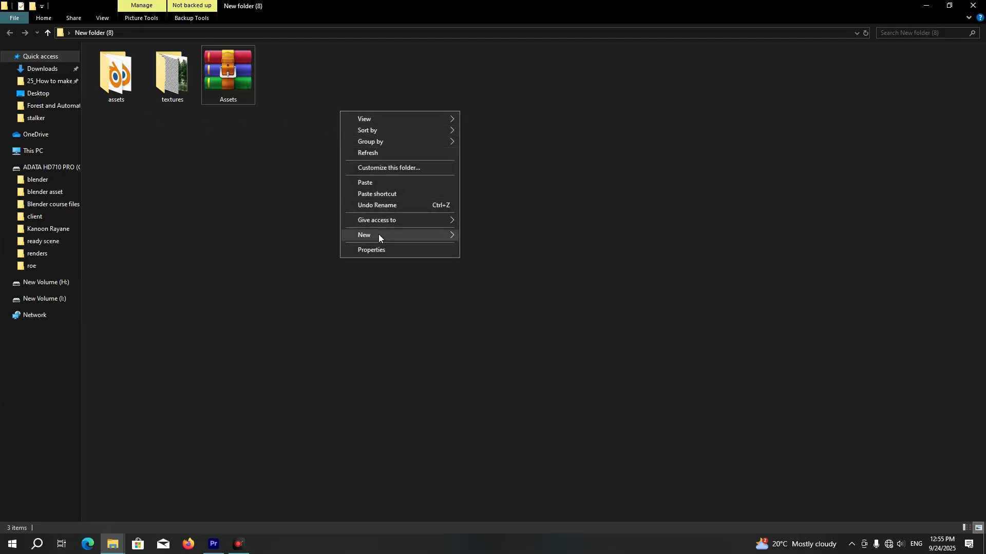
pyautogui.moveTo(418, 235)
pyautogui.click(470, 236)
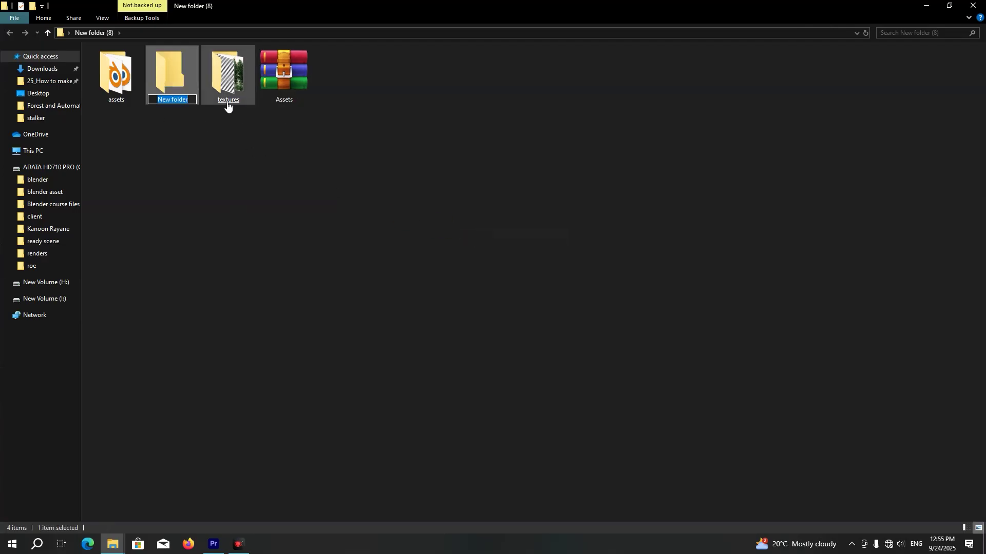
pyautogui.moveTo(222, 101); pyautogui.dragTo(154, 87)
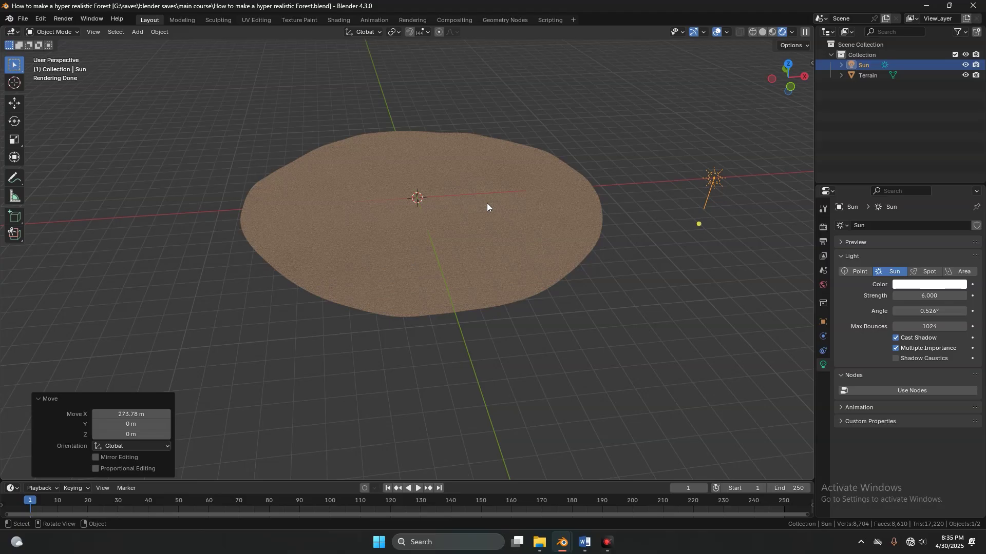
# - Add the forest scene's assets folder as a new asset library in Preferences > File Paths
pyautogui.click(44, 18)
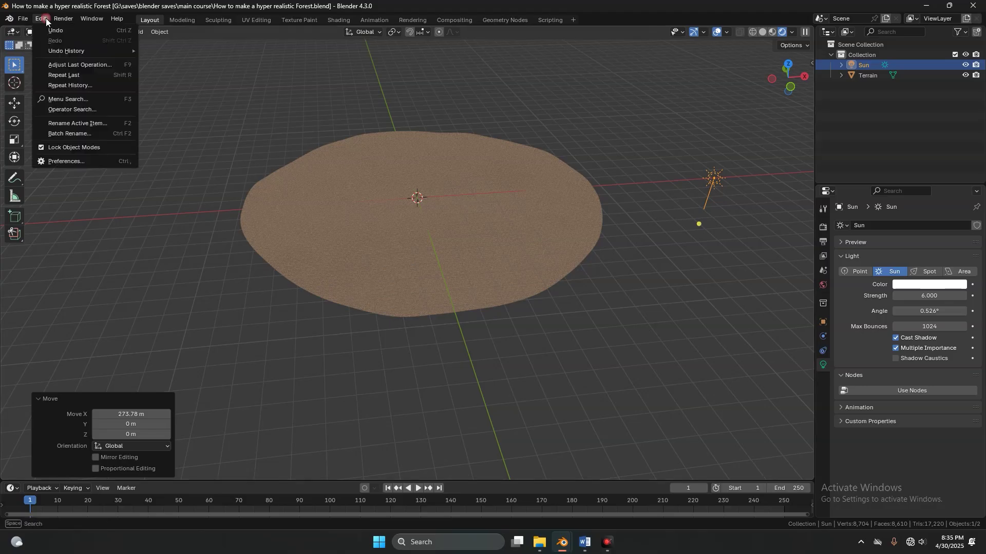
pyautogui.click(60, 161)
pyautogui.click(39, 230)
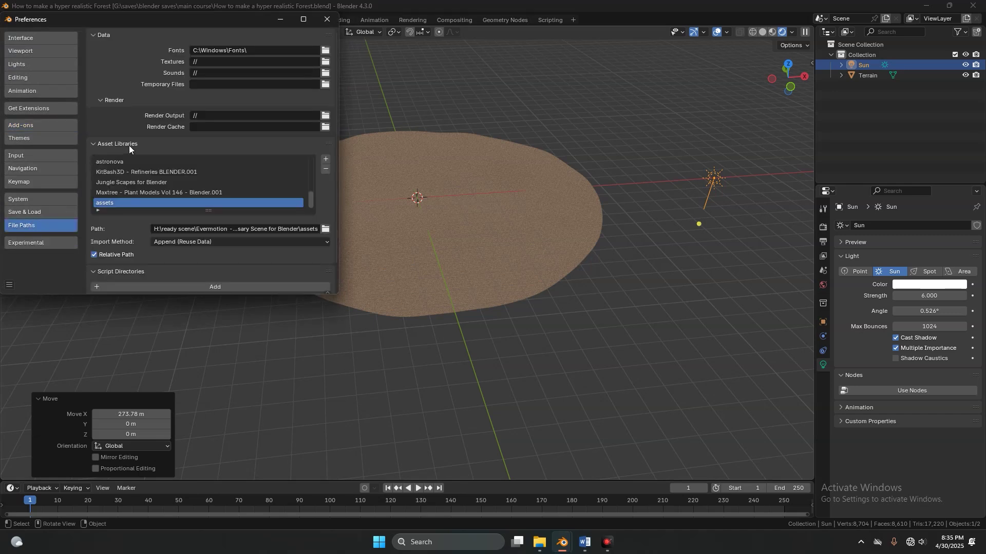
pyautogui.click(324, 160)
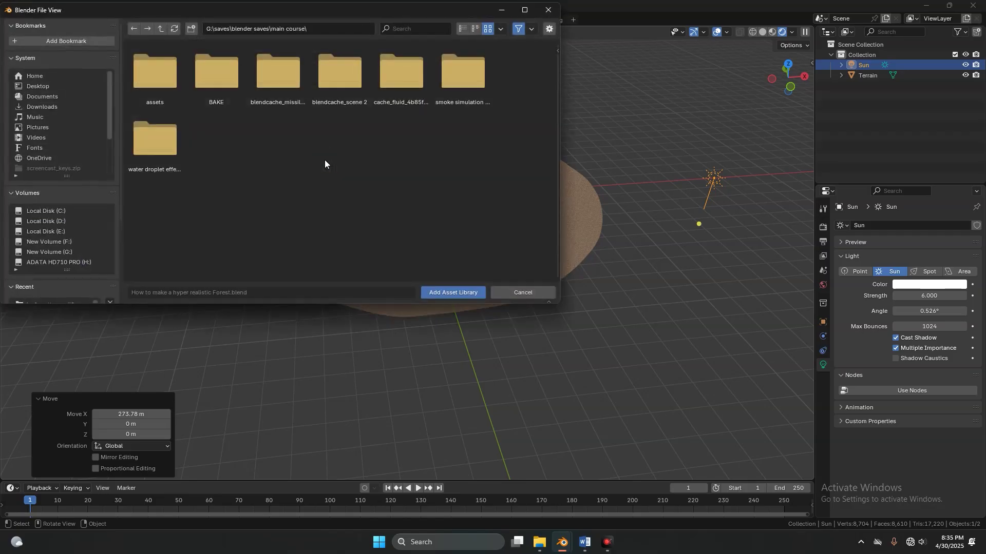
pyautogui.press('BackSpace')
pyautogui.doubleClick(464, 134)
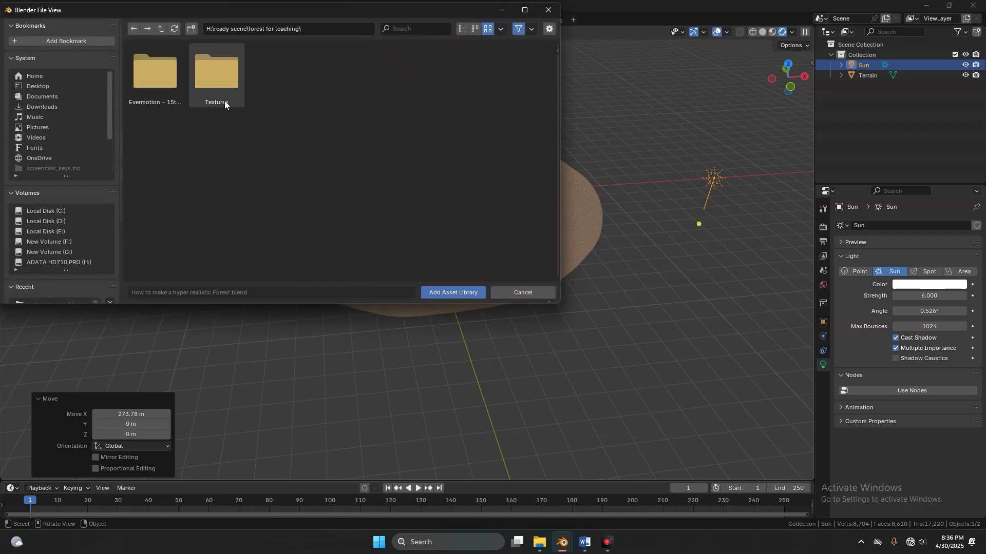
pyautogui.doubleClick(174, 84)
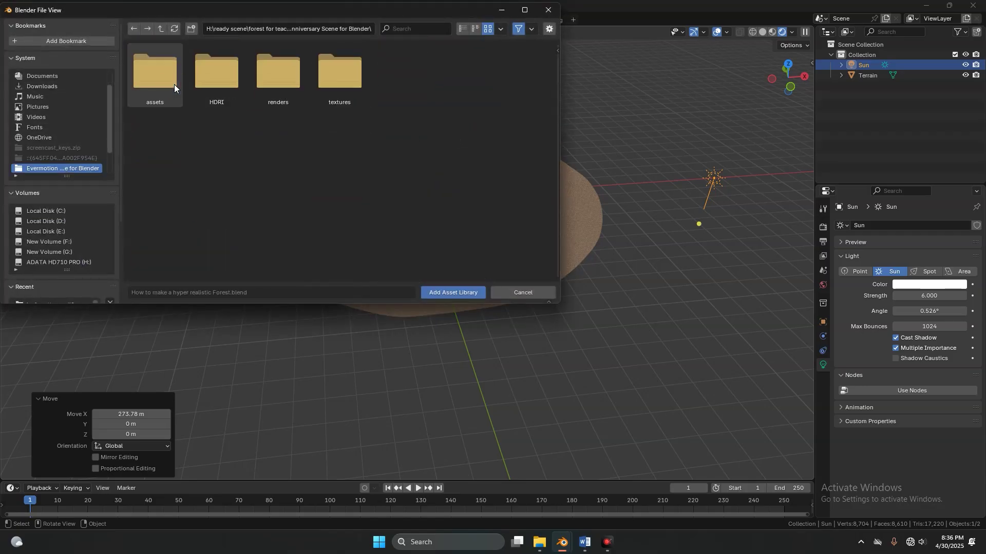
pyautogui.doubleClick(156, 59)
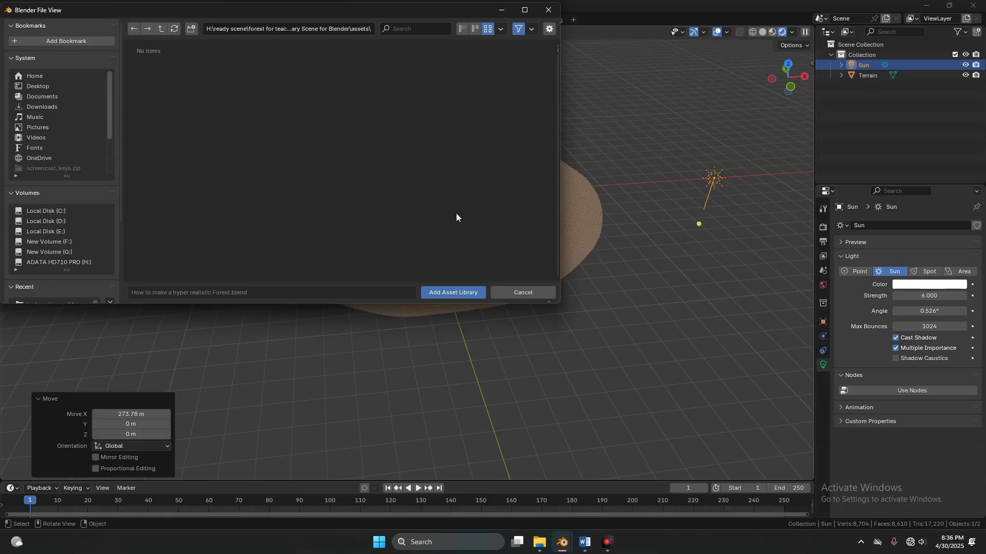
pyautogui.click(466, 292)
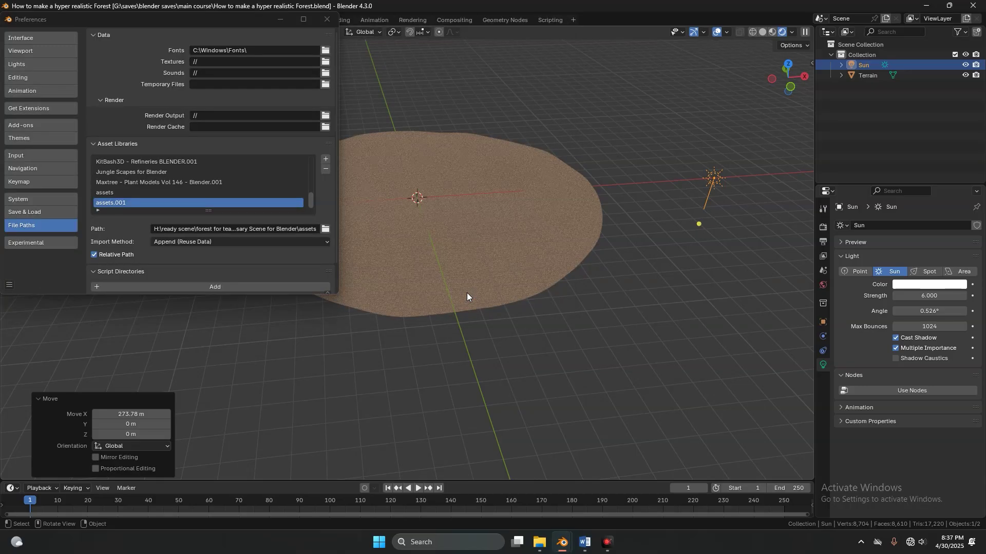
# - Rename the assets.001 library to Forest Assets and save the preferences
pyautogui.click(116, 212)
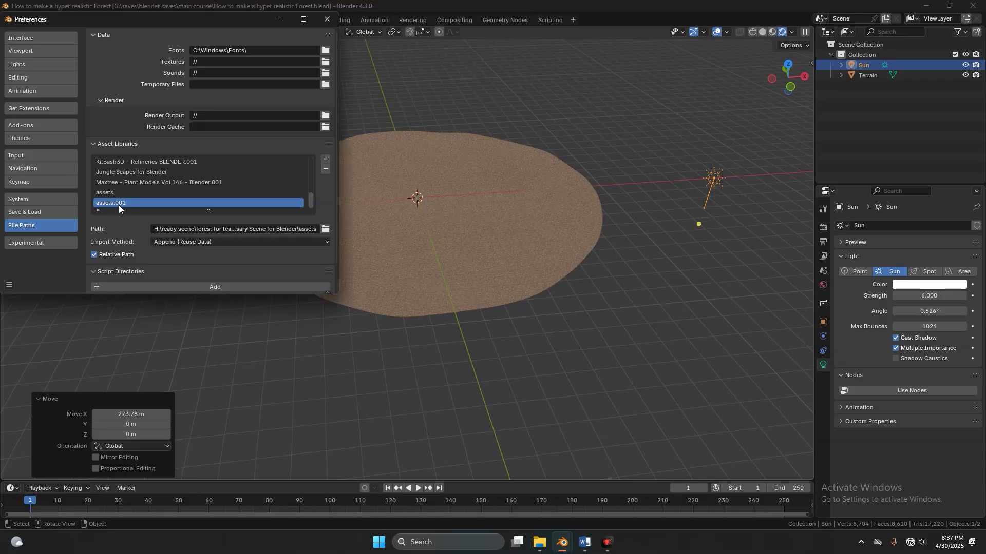
pyautogui.doubleClick(123, 205)
pyautogui.write('Forest A')
pyautogui.click(10, 285)
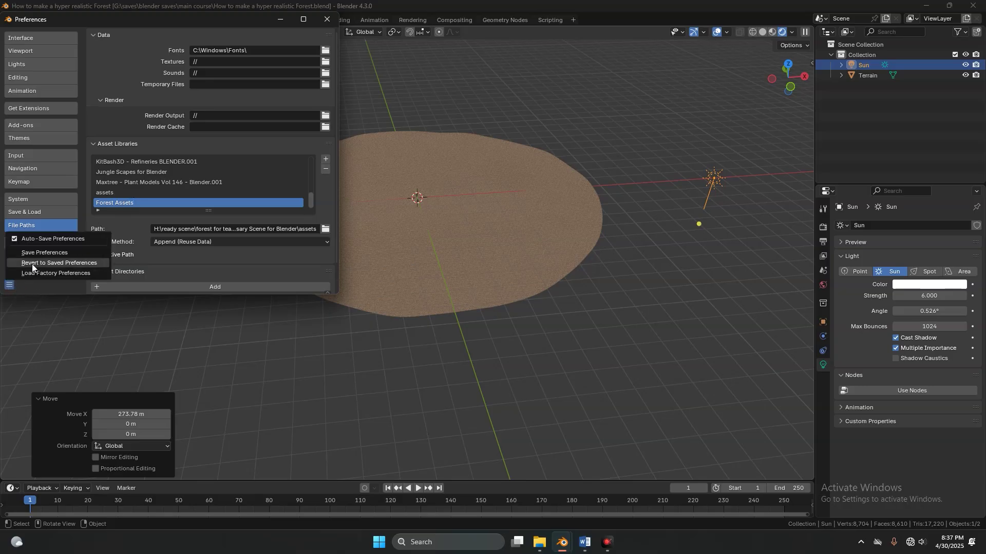
pyautogui.click(44, 252)
pyautogui.click(327, 19)
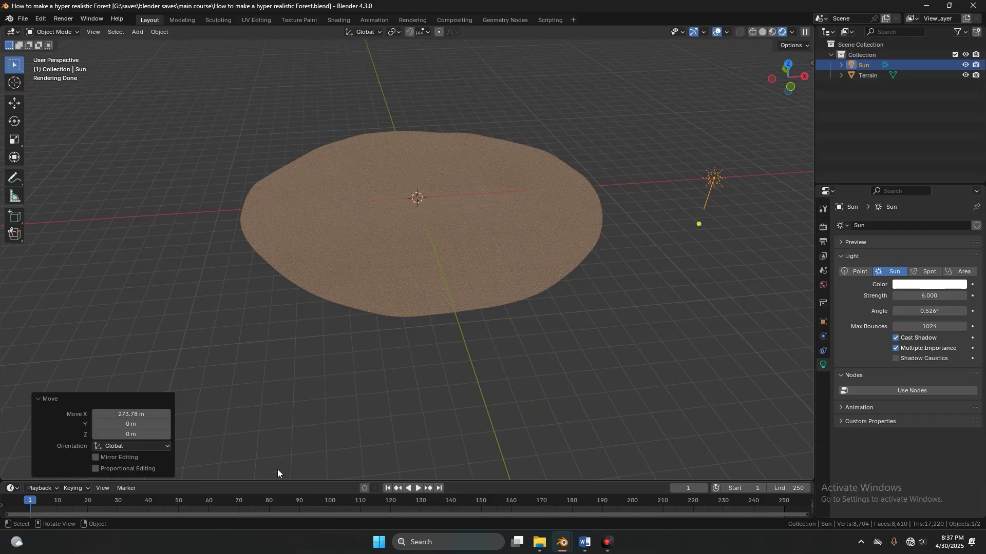
# - Enlarge the timeline area, switch it to an Asset Browser, and show the Forest Assets library
pyautogui.moveTo(275, 478); pyautogui.dragTo(373, 297)
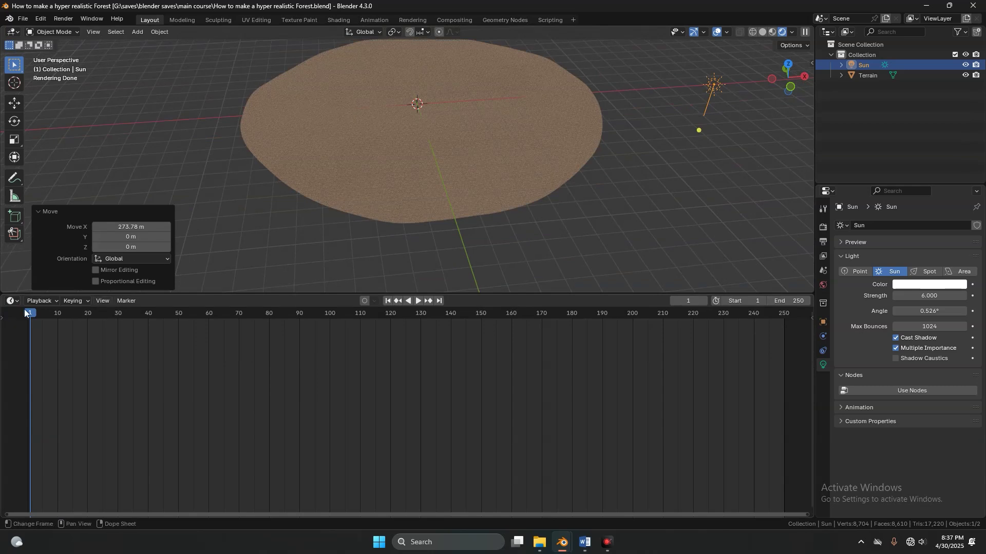
pyautogui.click(13, 301)
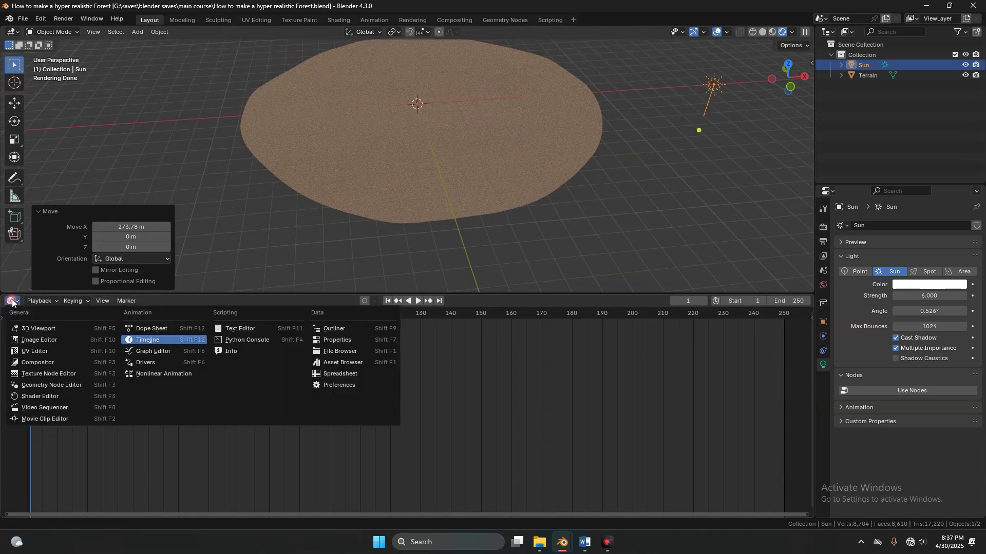
pyautogui.click(333, 362)
pyautogui.click(85, 316)
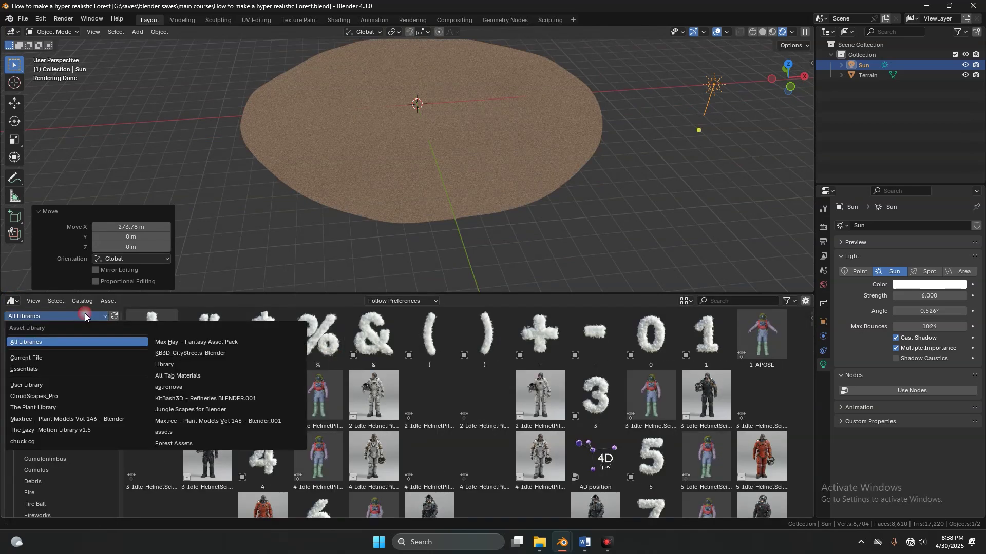
pyautogui.click(178, 443)
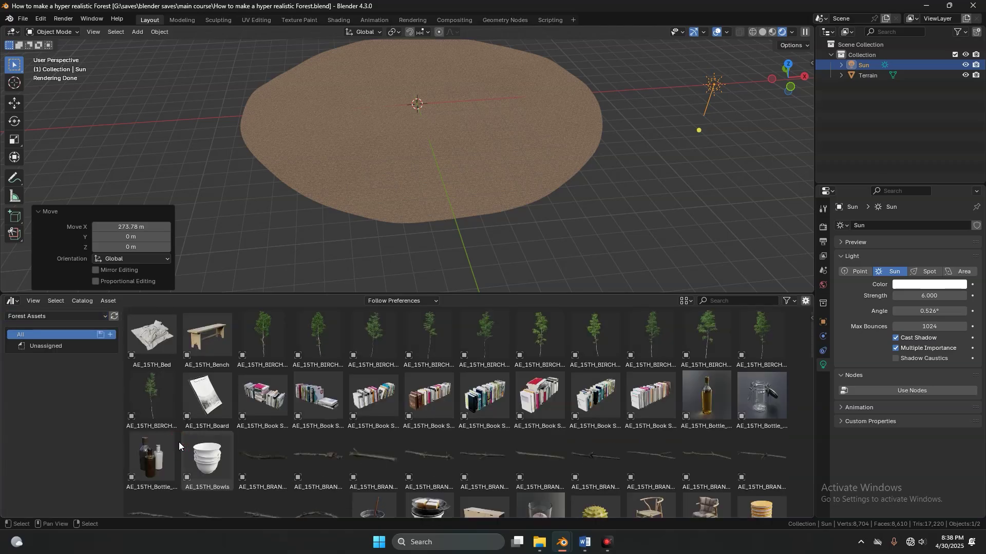
pyautogui.scroll(-6, 356, 414)
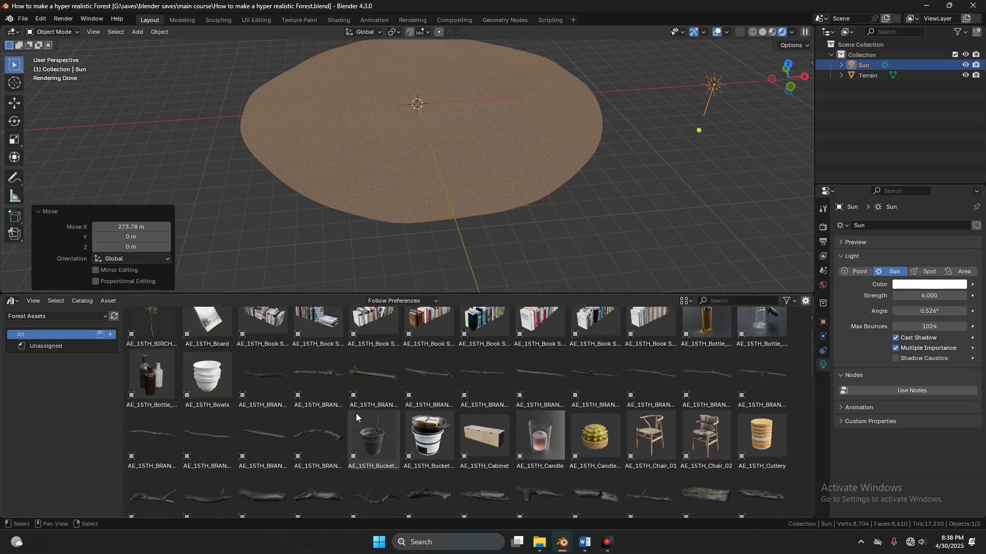
pyautogui.scroll(-10, 356, 417)
pyautogui.scroll(12, 355, 426)
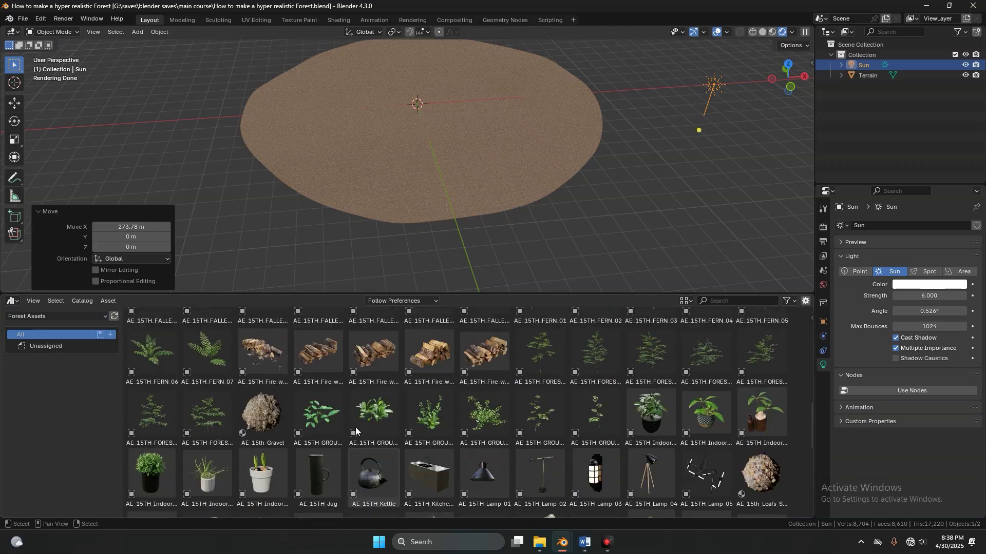
pyautogui.scroll(5, 343, 431)
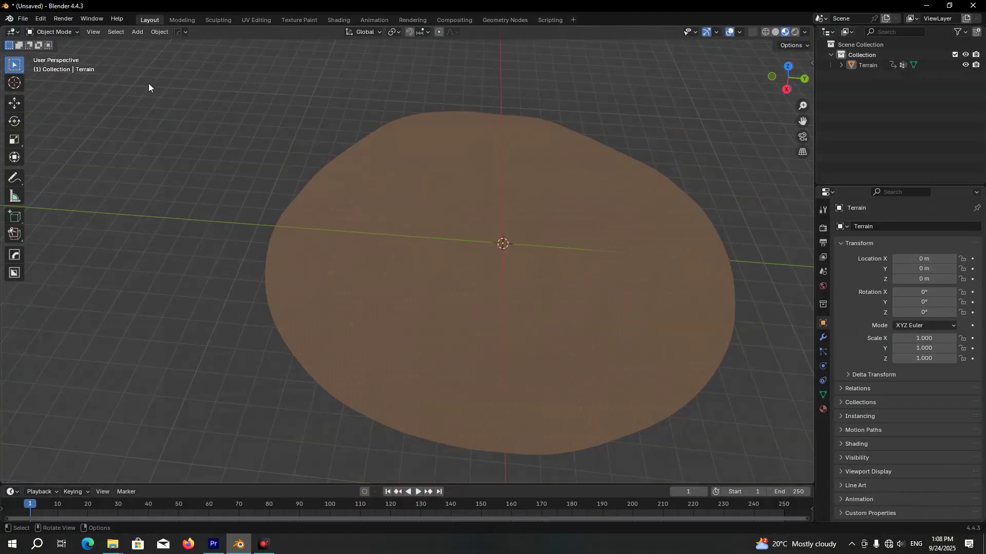
# - Install the Geo-Scatter add-on from Geo-Scatter.zip via Preferences > Add-ons > Install from Disk
pyautogui.click(41, 19)
pyautogui.click(81, 149)
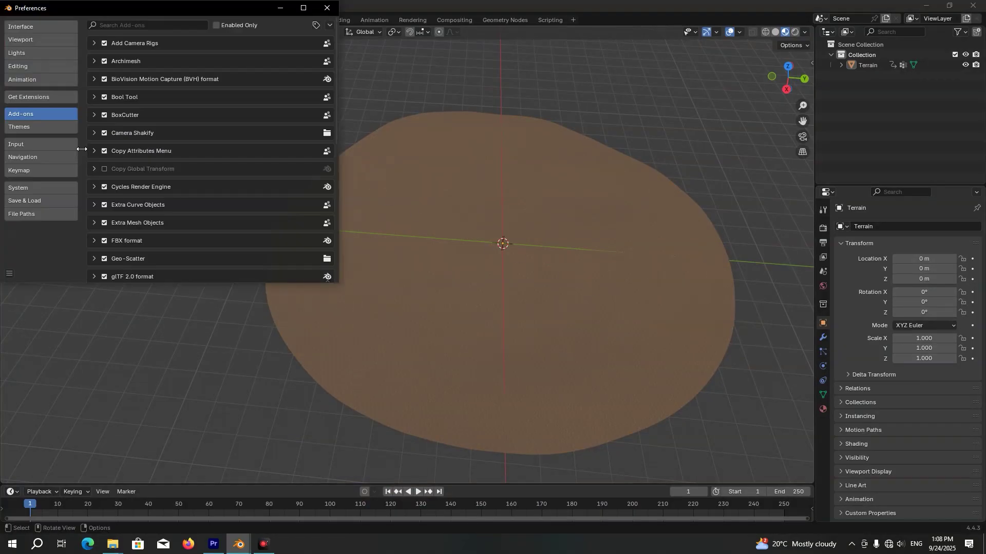
pyautogui.click(328, 25)
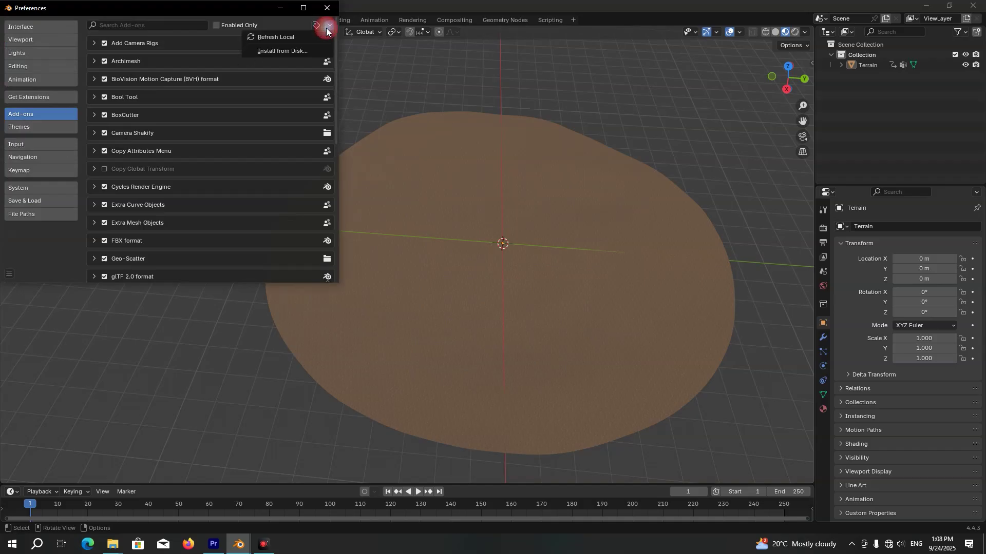
pyautogui.click(309, 48)
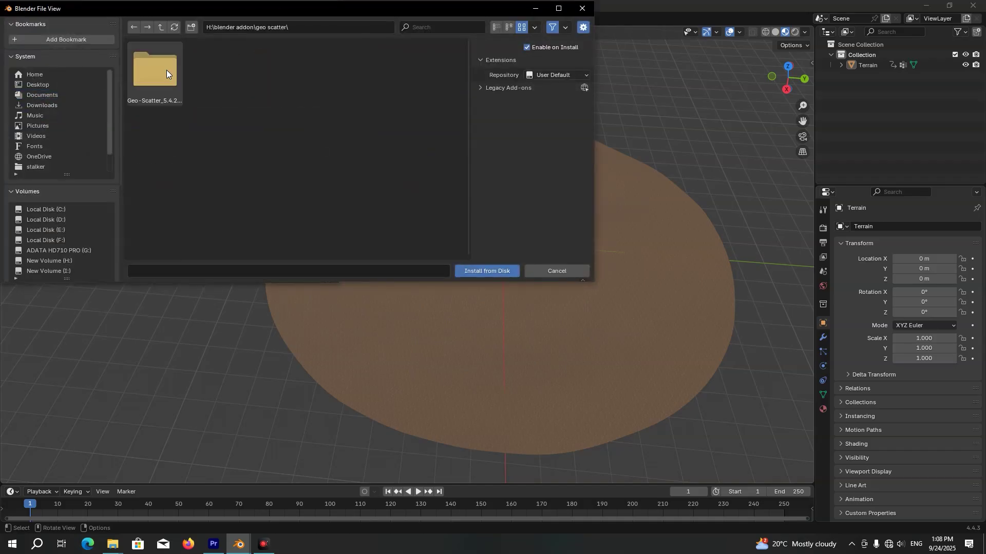
pyautogui.doubleClick(166, 70)
pyautogui.click(217, 82)
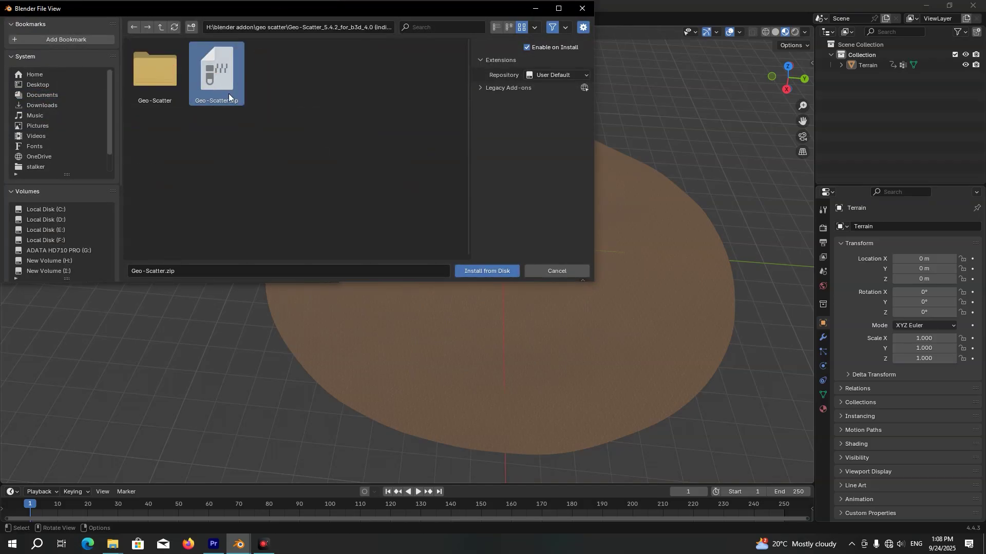
pyautogui.click(500, 271)
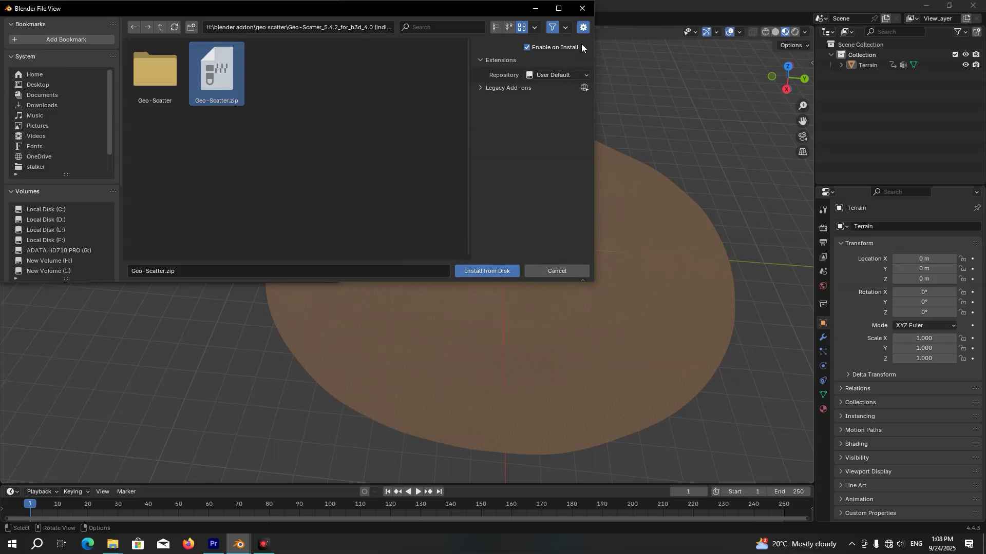
pyautogui.click(327, 8)
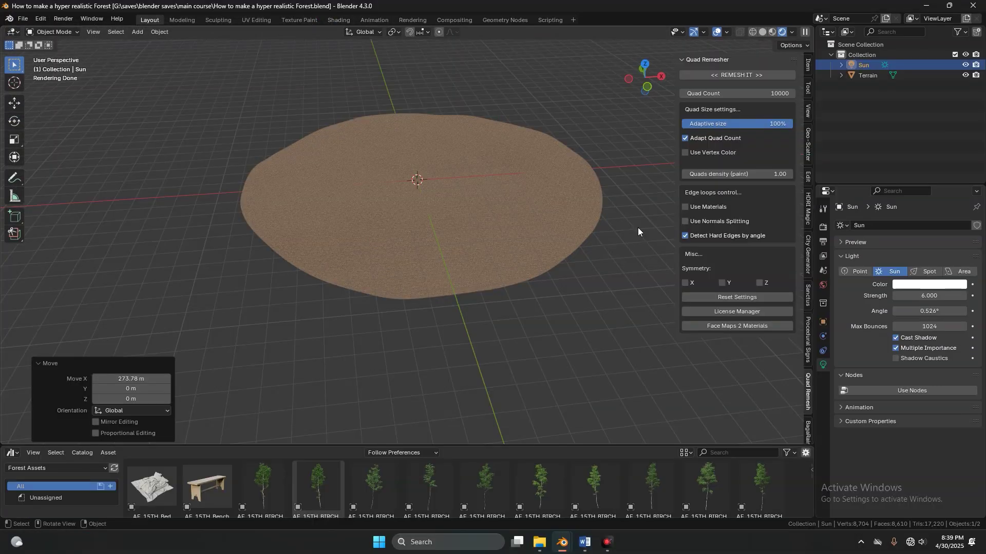
# - Set the Terrain as the Geo-Scatter emitter object
pyautogui.click(808, 152)
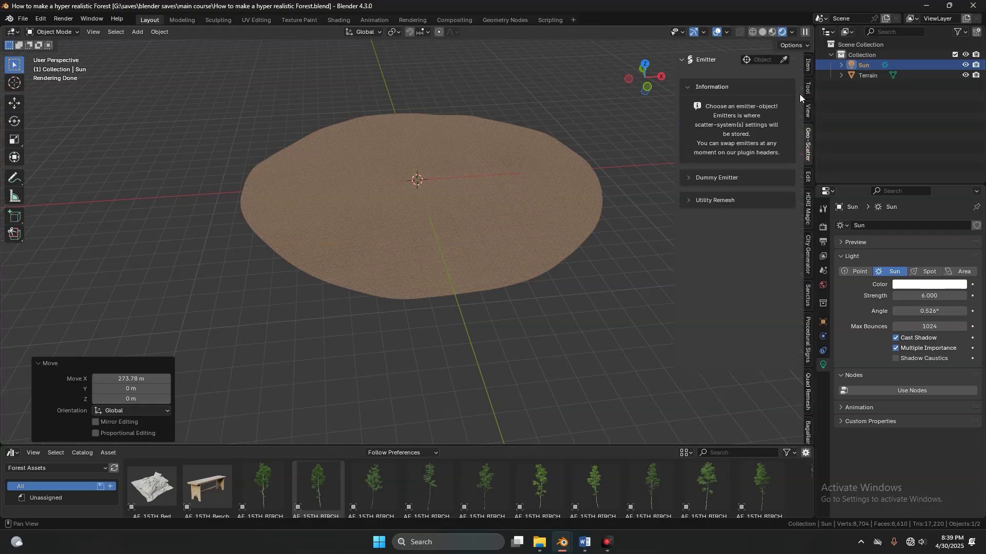
pyautogui.click(782, 60)
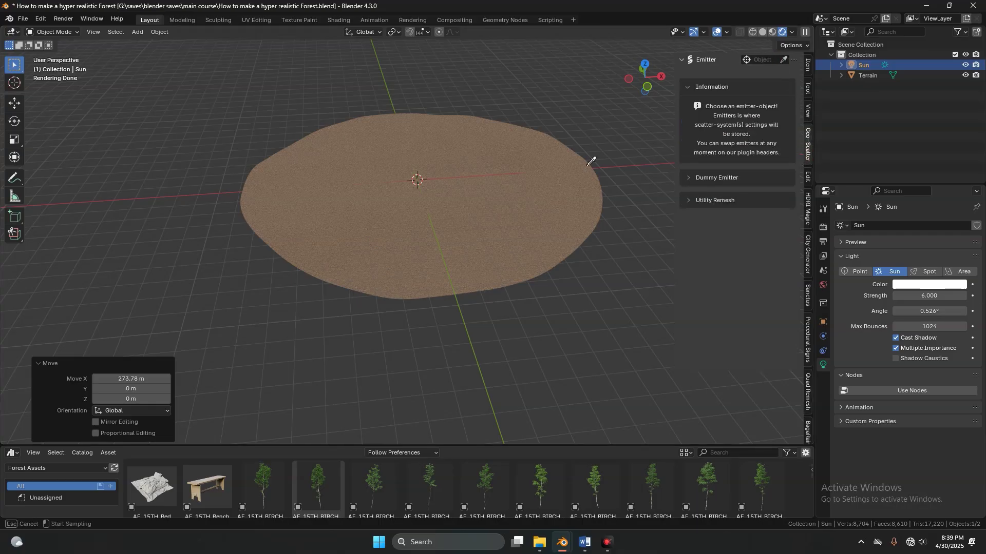
pyautogui.click(534, 187)
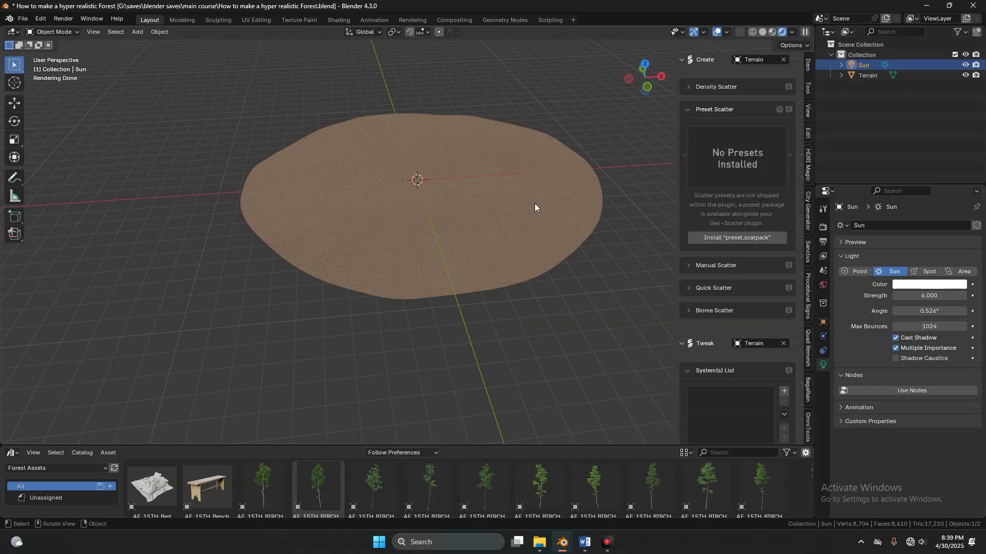
# - Place birch trees AE_15TH_BIRCH_01 through _11 in a row from Forest Assets and select them
pyautogui.moveTo(429, 444); pyautogui.dragTo(423, 286)
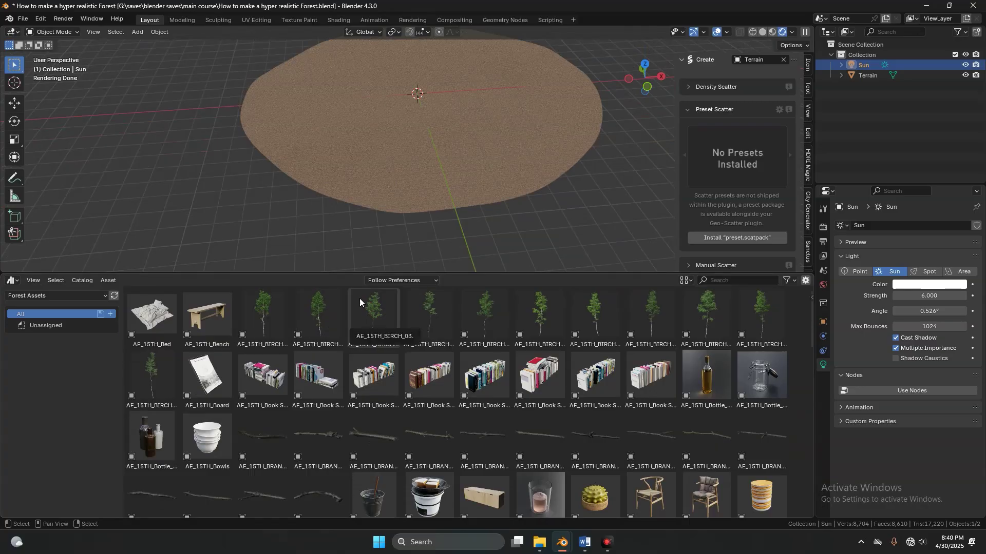
pyautogui.keyDown('shift'); pyautogui.moveTo(394, 165); pyautogui.dragTo(428, 153, button='middle'); pyautogui.keyUp('shift')
pyautogui.moveTo(263, 315); pyautogui.dragTo(230, 153)
pyautogui.moveTo(317, 315); pyautogui.dragTo(334, 229)
pyautogui.moveTo(373, 314); pyautogui.dragTo(361, 157)
pyautogui.moveTo(485, 315); pyautogui.dragTo(394, 155)
pyautogui.moveTo(551, 328); pyautogui.dragTo(439, 160)
pyautogui.moveTo(596, 316); pyautogui.dragTo(477, 159)
pyautogui.moveTo(651, 316); pyautogui.dragTo(503, 159)
pyautogui.moveTo(700, 315); pyautogui.dragTo(552, 156)
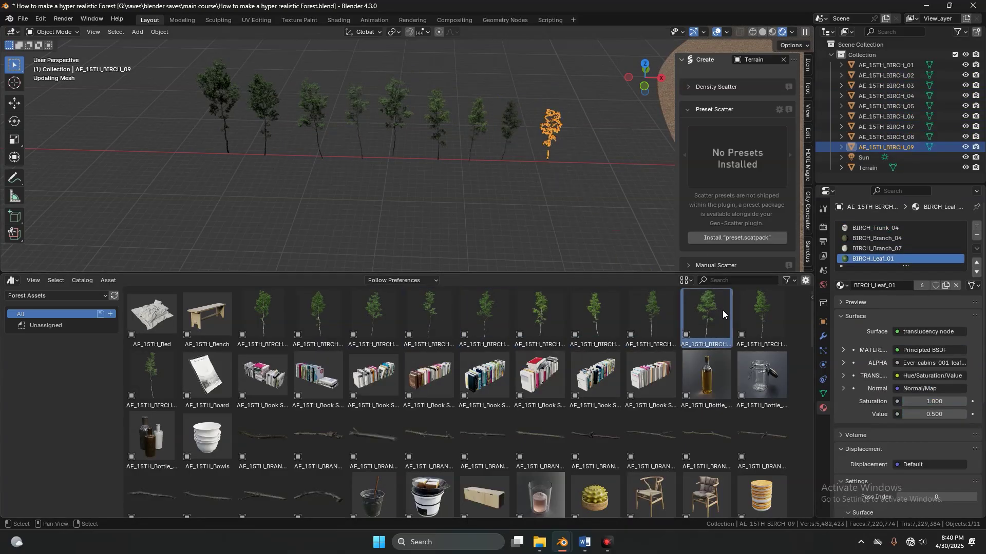
pyautogui.moveTo(761, 314); pyautogui.dragTo(593, 159)
pyautogui.moveTo(152, 375); pyautogui.dragTo(617, 159)
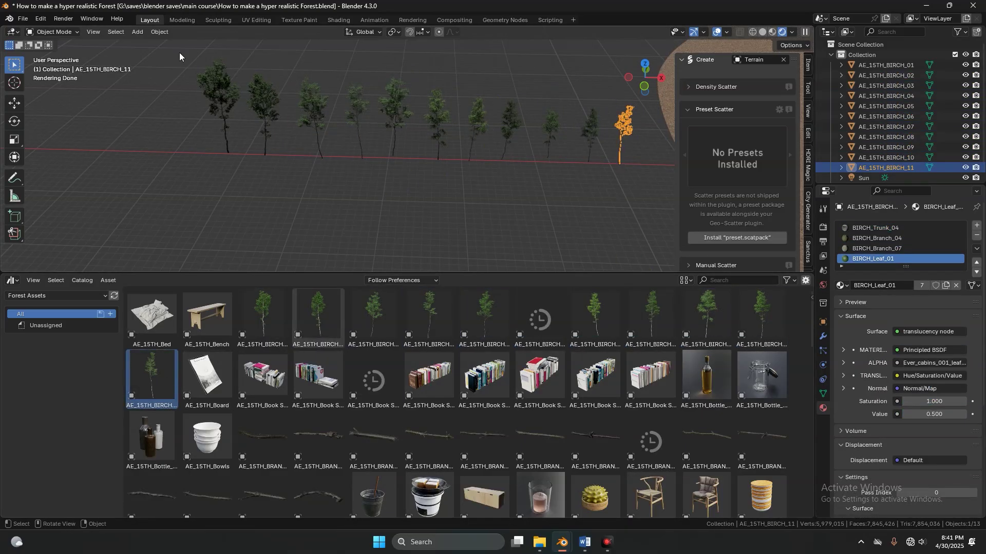
pyautogui.moveTo(179, 53); pyautogui.dragTo(641, 195)
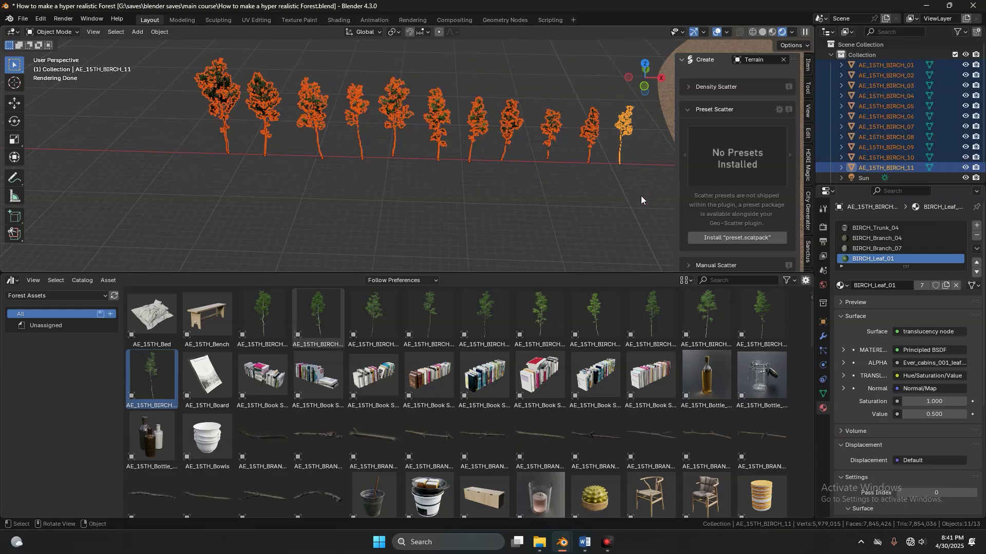
# - Move the selected birch trees into a new collection named 'Birch Trees'
pyautogui.press('m')
pyautogui.click(639, 196)
pyautogui.write('Bi')
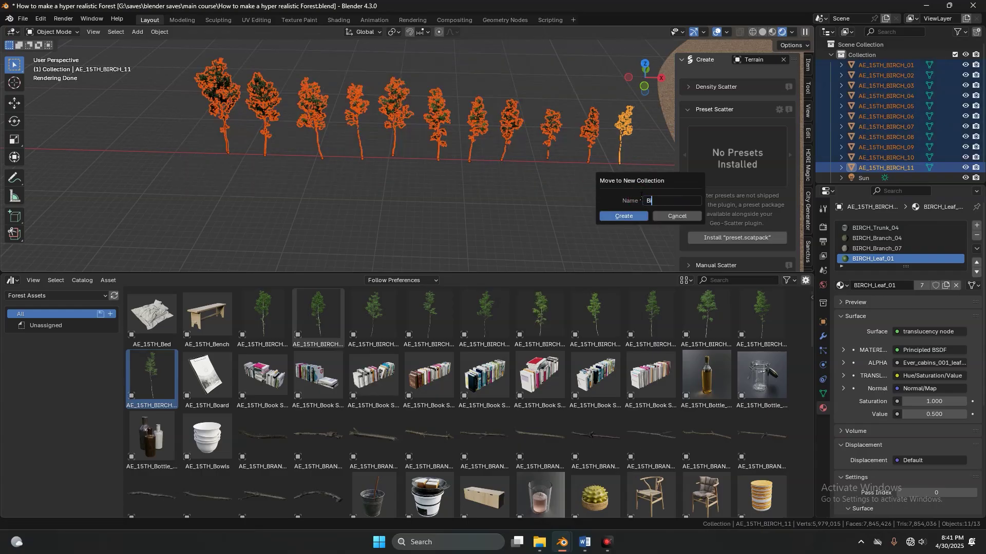
pyautogui.write('rch Trees')
pyautogui.press('Return')
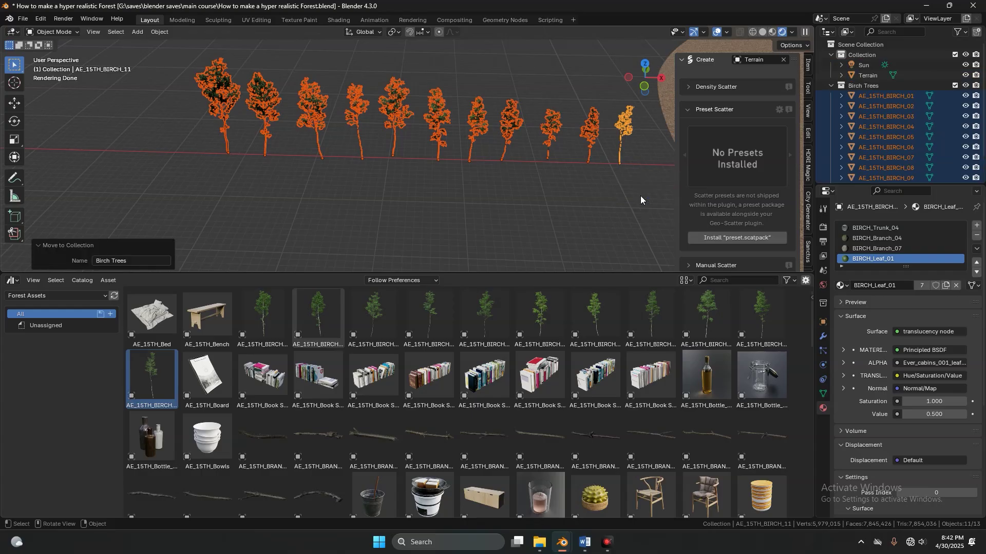
# - Density-scatter the birch trees over the terrain at 10 instances per m², accepting the security warning
pyautogui.click(763, 32)
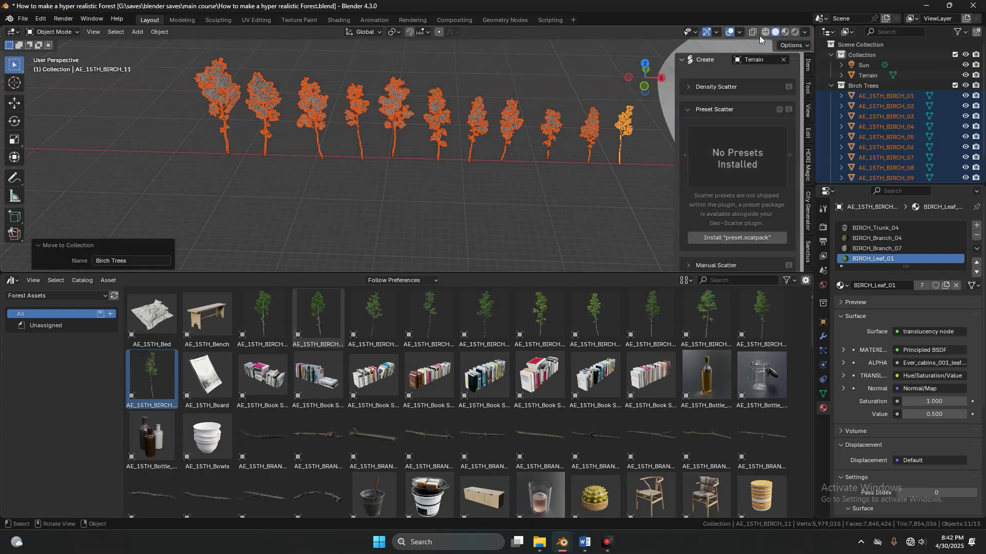
pyautogui.moveTo(601, 273); pyautogui.dragTo(596, 456)
pyautogui.scroll(-3, 405, 236)
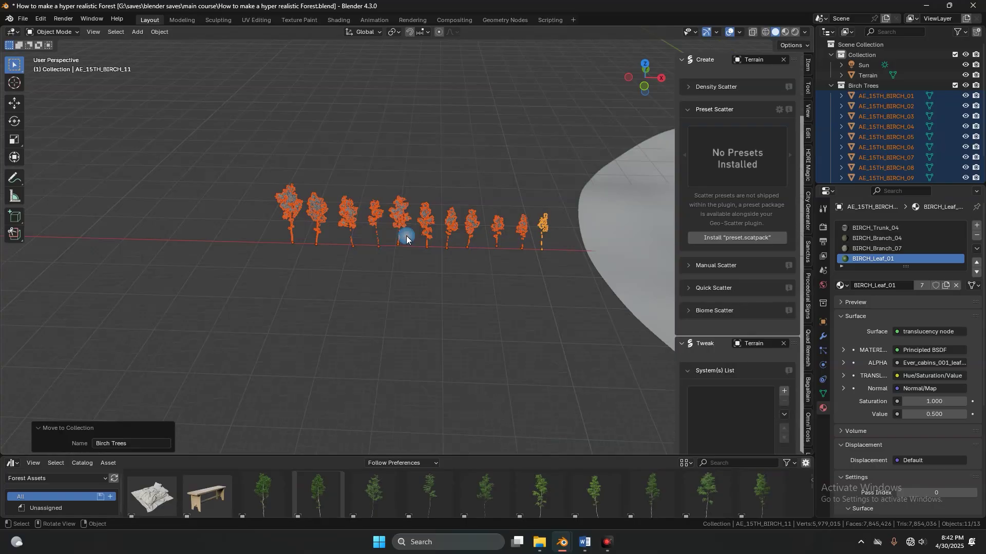
pyautogui.keyDown('shift'); pyautogui.moveTo(406, 235); pyautogui.dragTo(325, 209, button='middle'); pyautogui.keyUp('shift')
pyautogui.scroll(-2, 382, 185)
pyautogui.scroll(1, 334, 193)
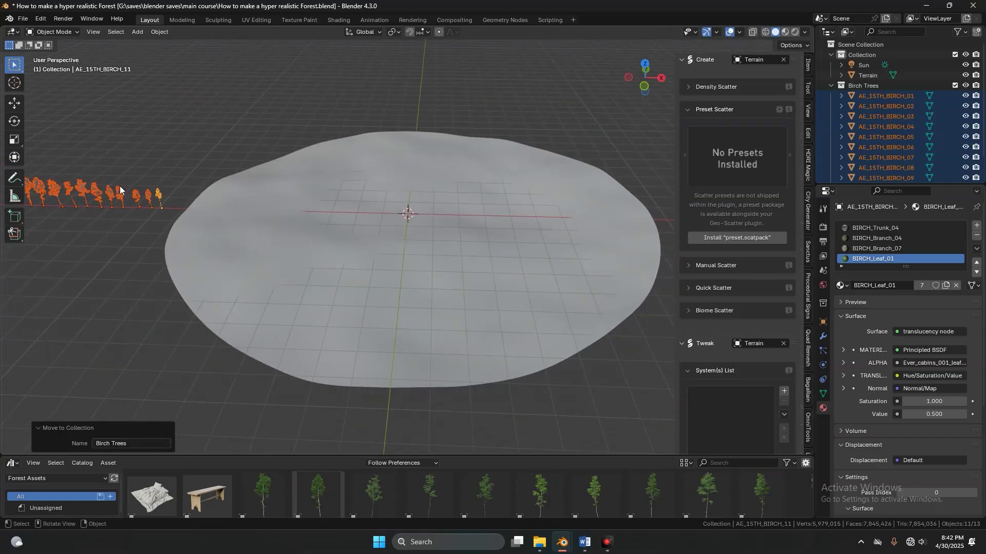
pyautogui.click(686, 105)
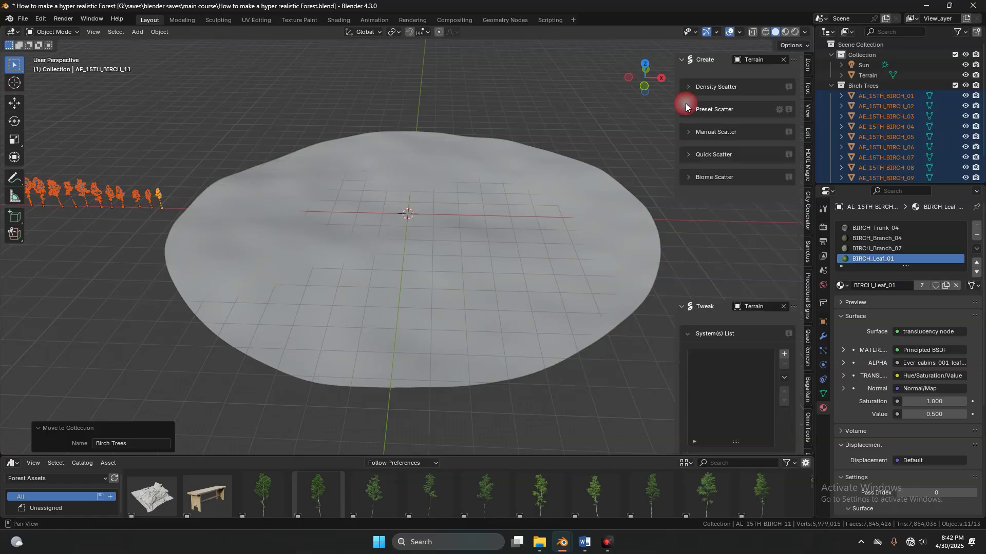
pyautogui.click(687, 90)
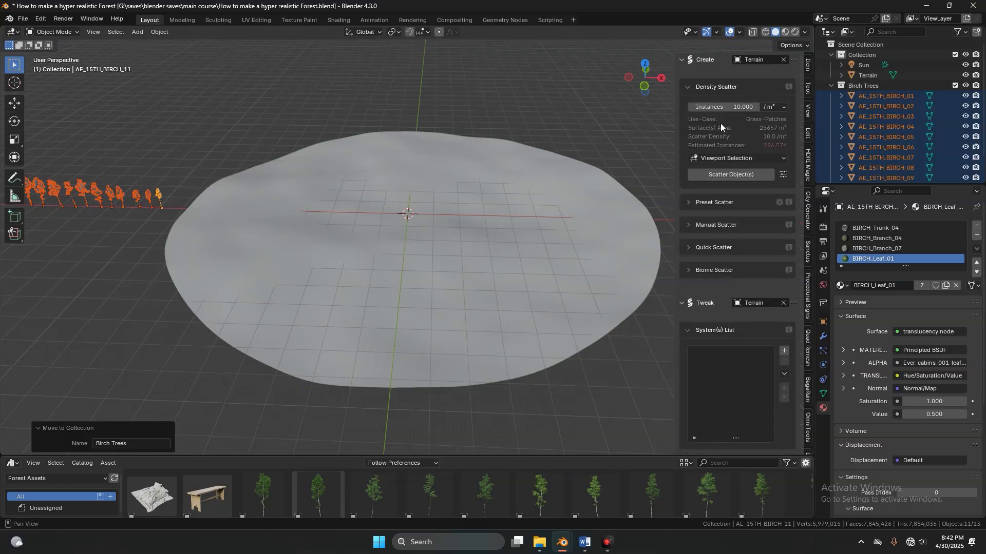
pyautogui.click(727, 175)
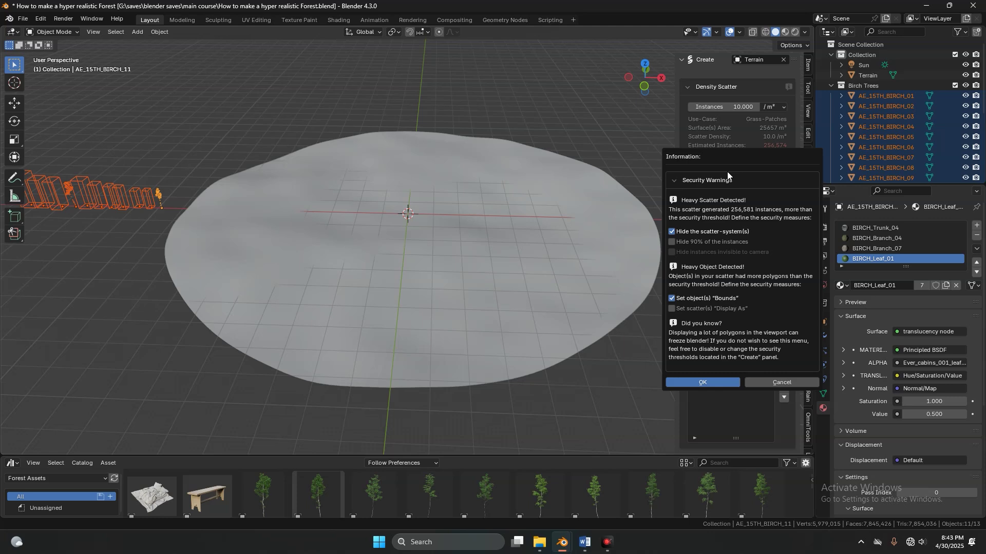
pyautogui.click(695, 381)
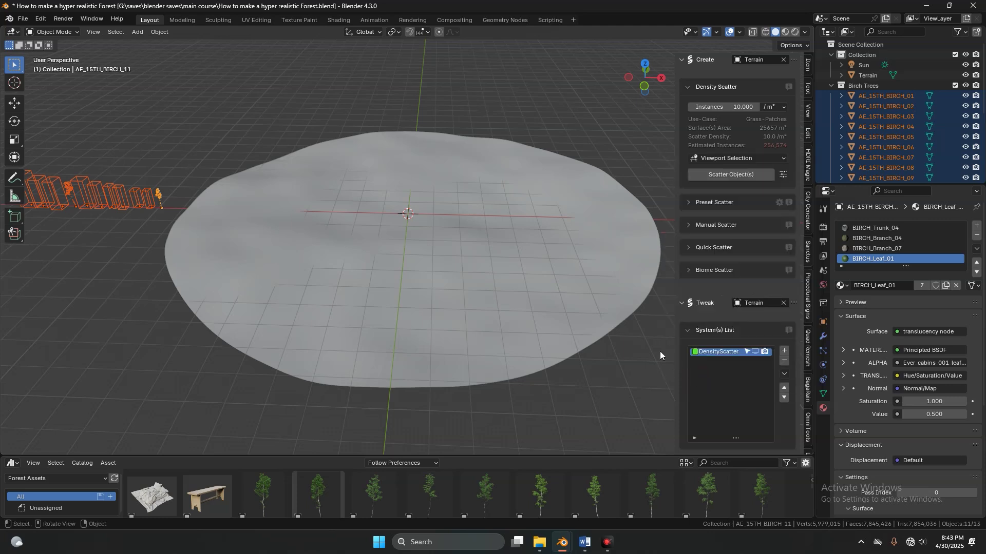
# - Show the scattered birch instances in the viewport and orbit around the terrain to inspect them
pyautogui.scroll(-5, 741, 307)
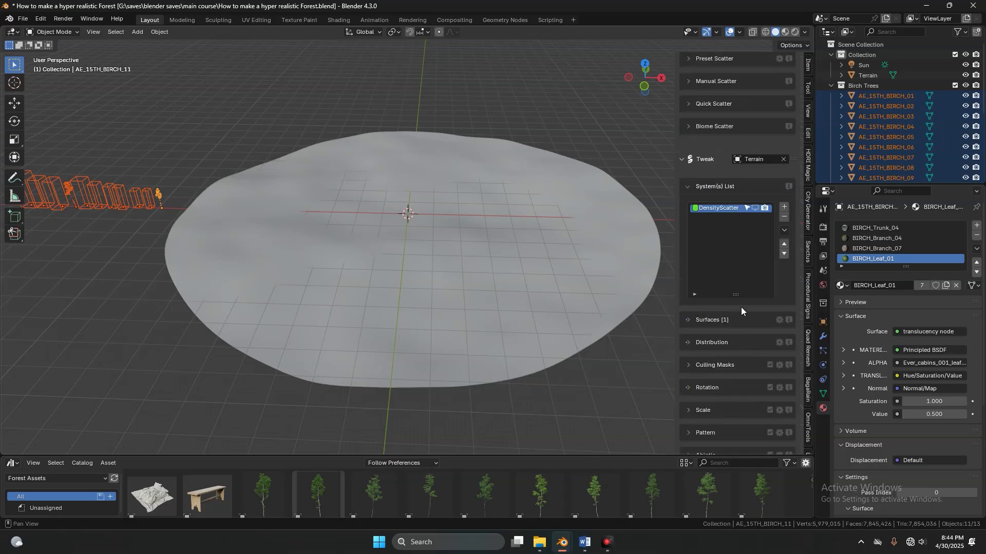
pyautogui.click(755, 208)
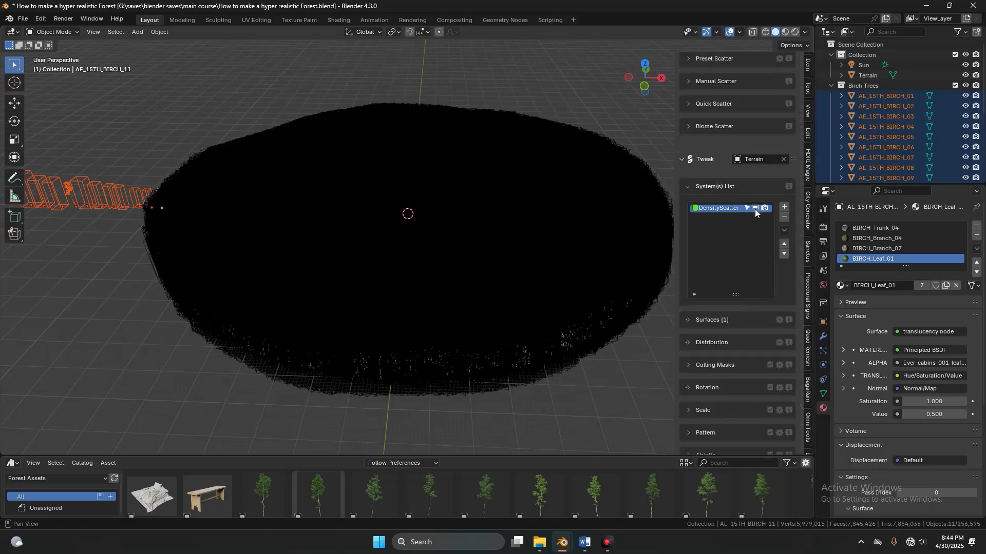
pyautogui.moveTo(510, 214); pyautogui.dragTo(482, 217, button='middle')
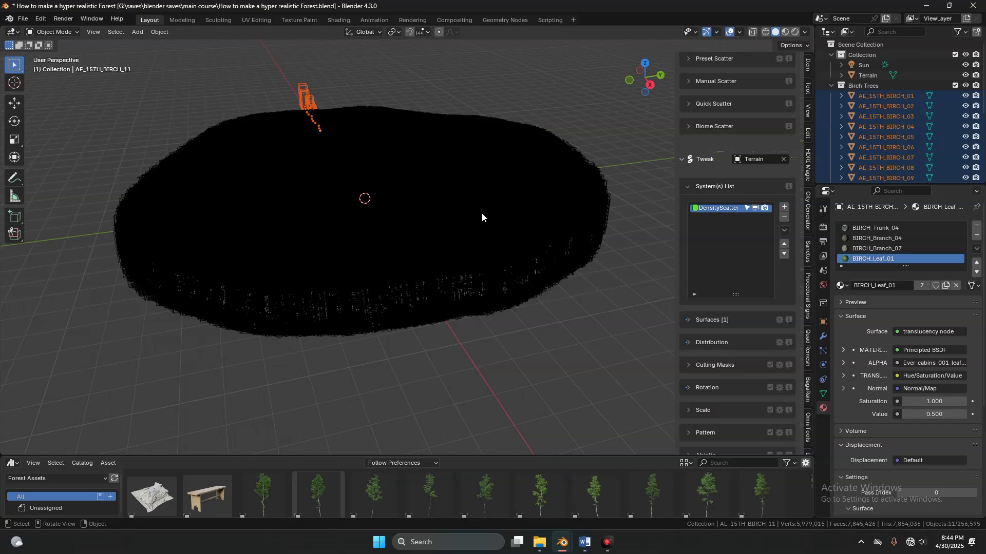
pyautogui.moveTo(481, 213); pyautogui.dragTo(526, 216, button='middle')
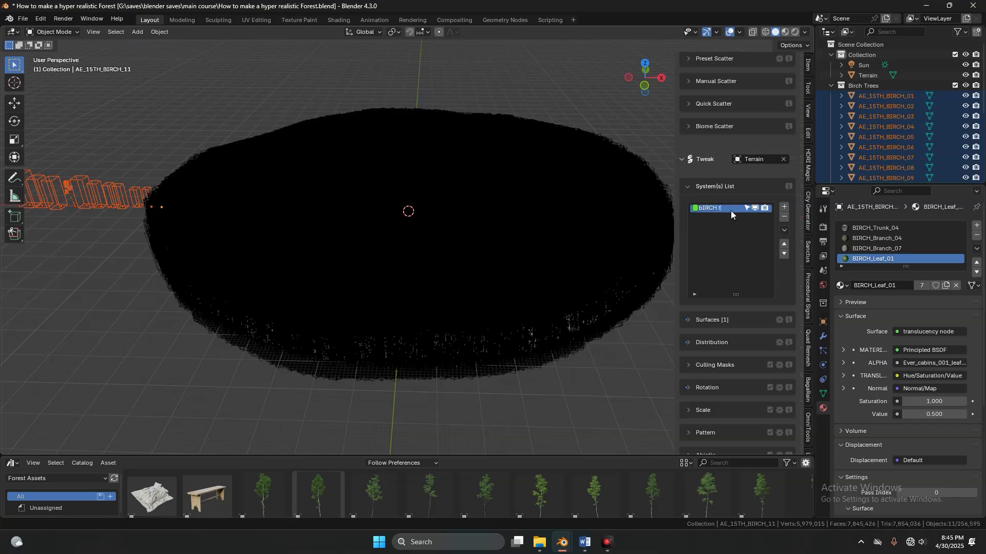
# - Rename the scatter system 'Birch Trees' and set its colour to dark green #32801B
pyautogui.hotkey('ctrl', 'a')
pyautogui.write('Birch Trees')
pyautogui.press('Return')
pyautogui.click(695, 209)
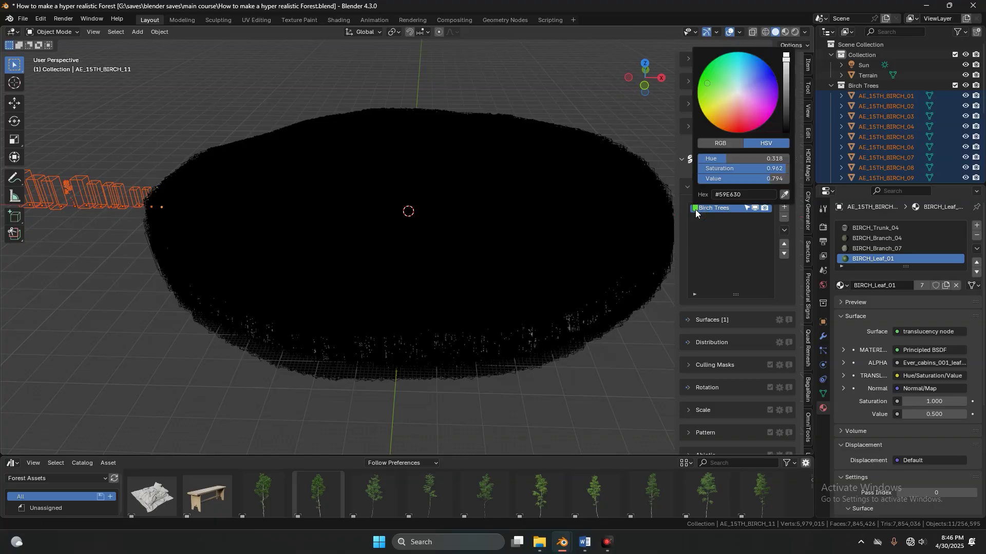
pyautogui.scroll(-4, 729, 87)
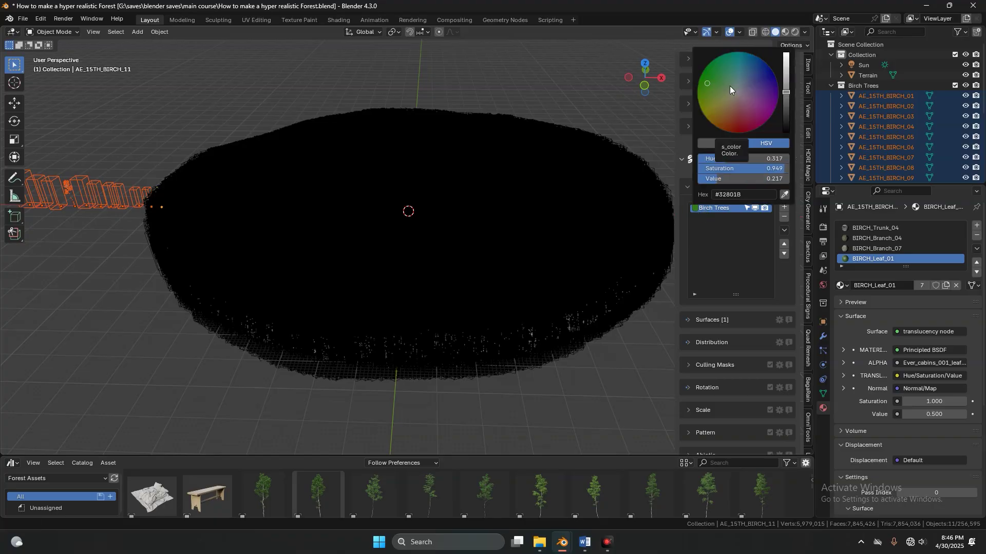
pyautogui.click(734, 215)
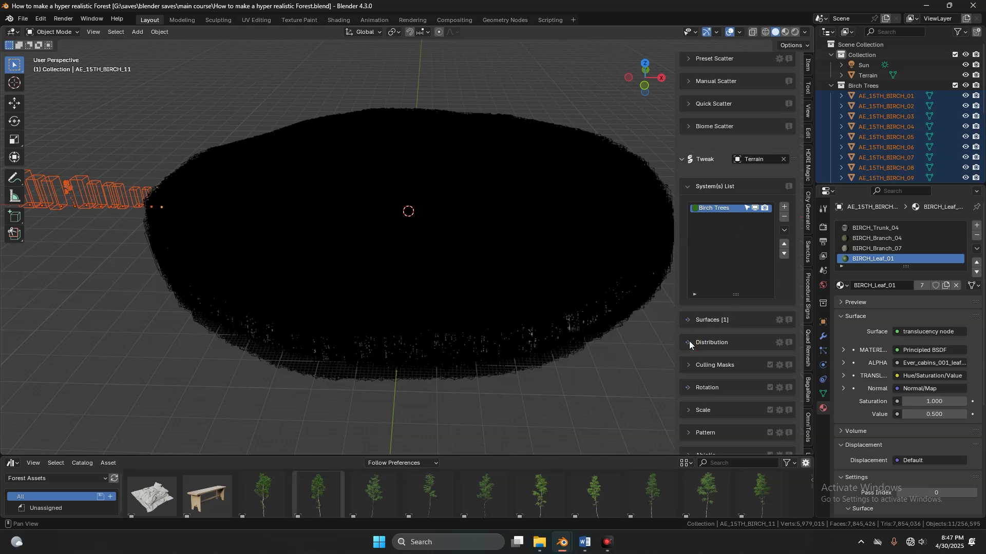
# - Set the birch scatter's distribution density to 0.06 instances per m²
pyautogui.click(714, 343)
pyautogui.moveTo(713, 342); pyautogui.dragTo(696, 219, button='middle')
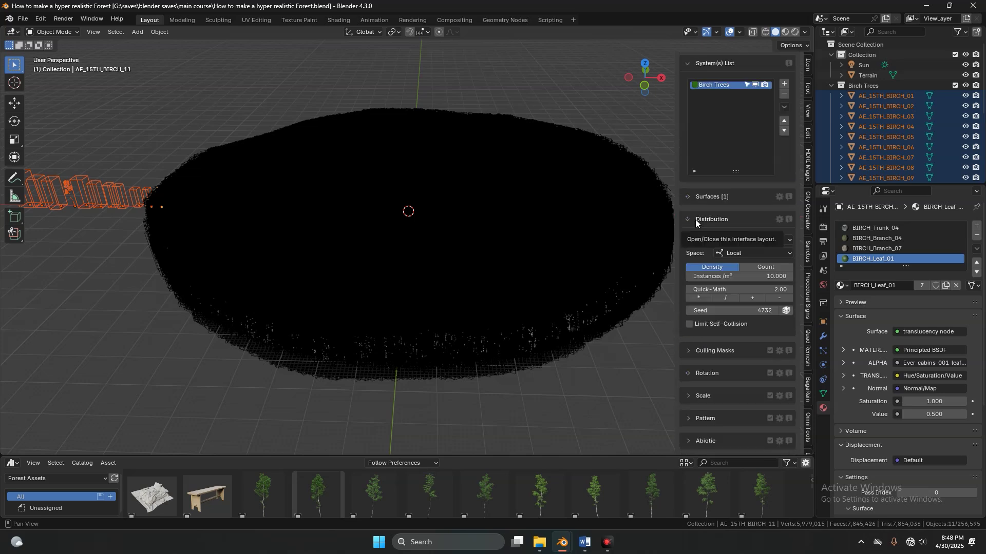
pyautogui.click(749, 275)
pyautogui.write('0.06')
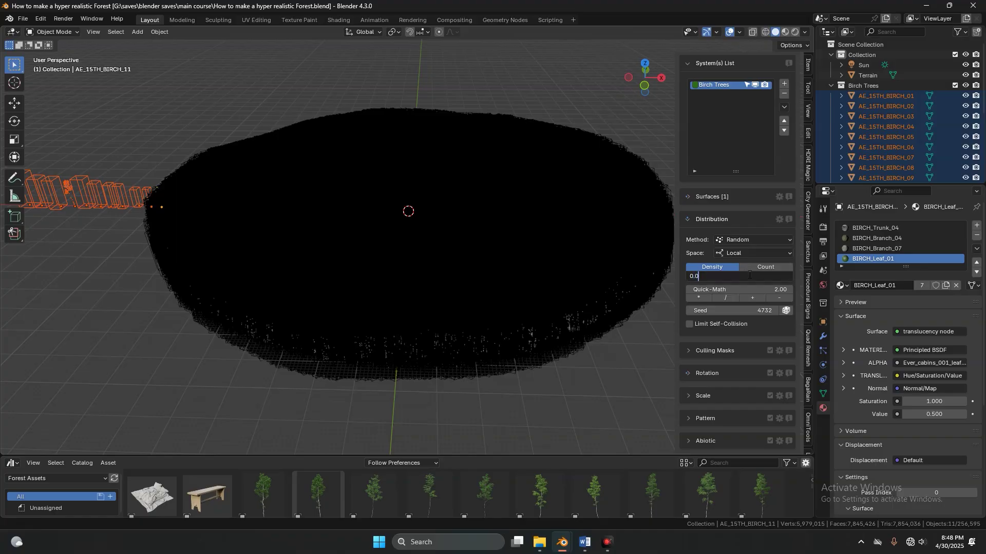
pyautogui.press('Return')
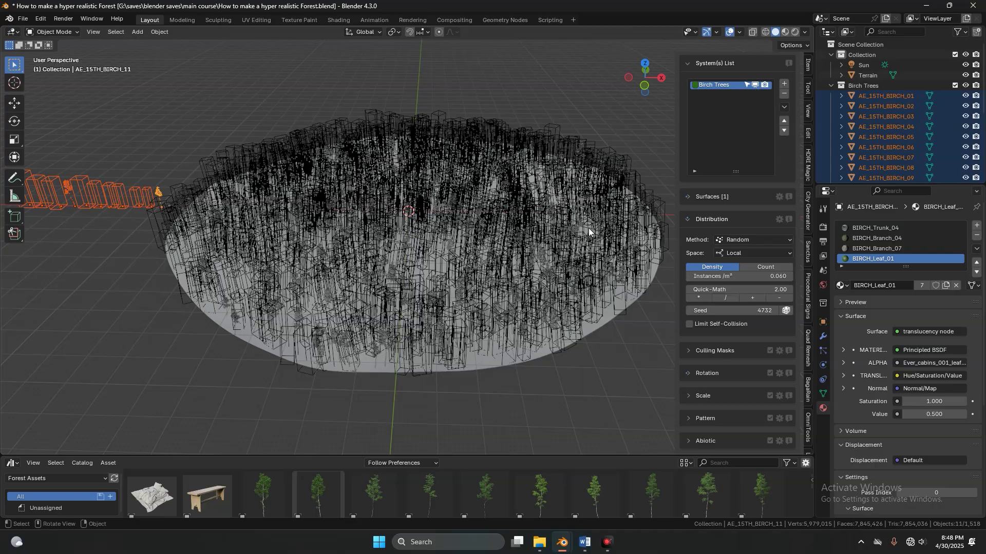
# - Save the file, hide the viewport overlays and zoom in on the trees
pyautogui.moveTo(562, 227)
pyautogui.mouseDown(button='middle')
pyautogui.moveTo(512, 219)
pyautogui.moveTo(543, 229)
pyautogui.mouseUp(button='middle')
pyautogui.hotkey('ctrl', 's')
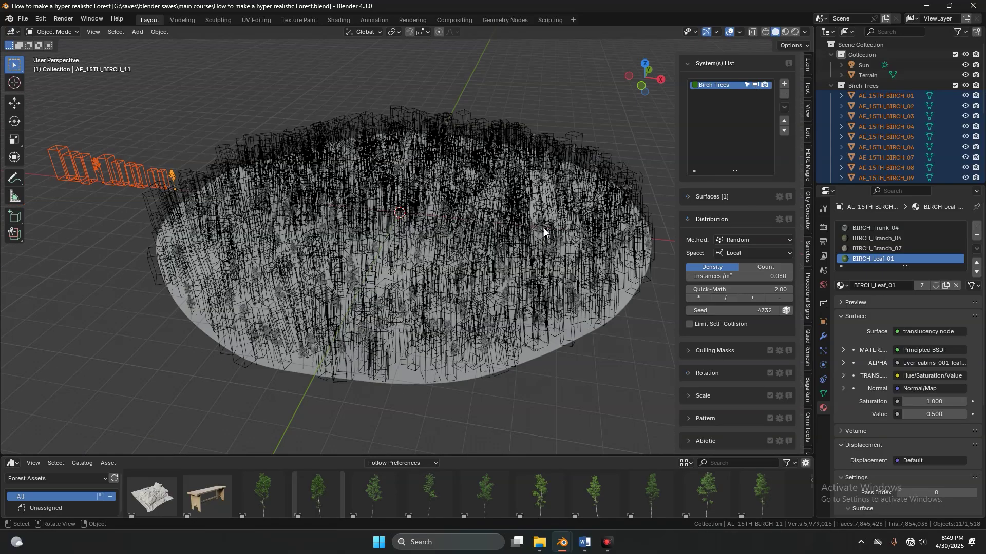
pyautogui.click(730, 33)
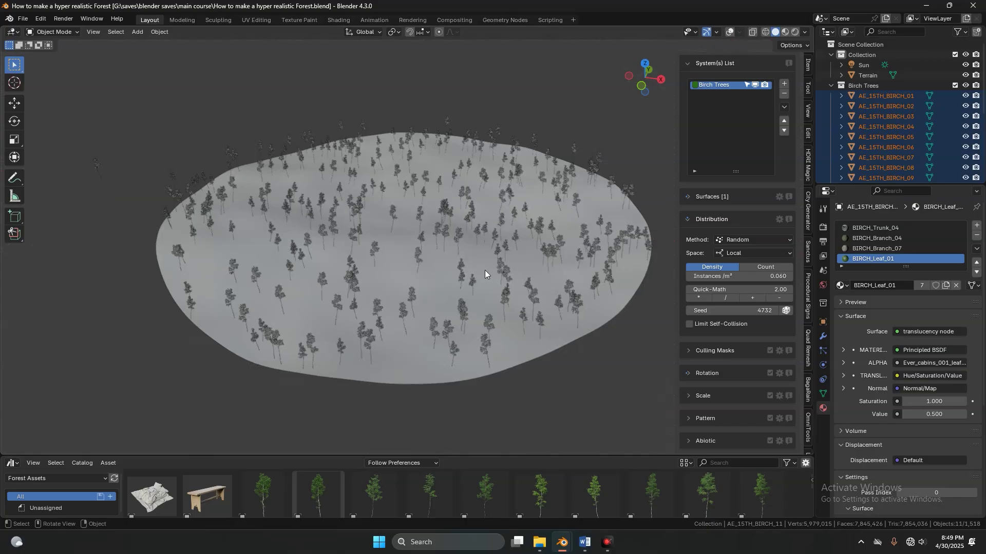
pyautogui.scroll(5, 484, 270)
pyautogui.moveTo(485, 270); pyautogui.dragTo(423, 136, button='middle')
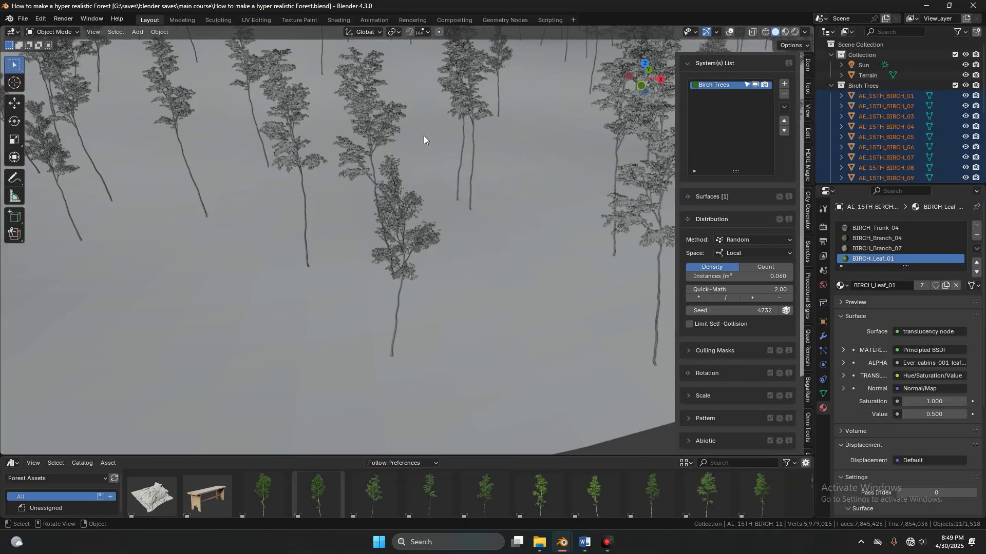
# - Enable Vertical Influence on the birch rotation and set it to 0.85
pyautogui.click(694, 372)
pyautogui.scroll(-6, 694, 373)
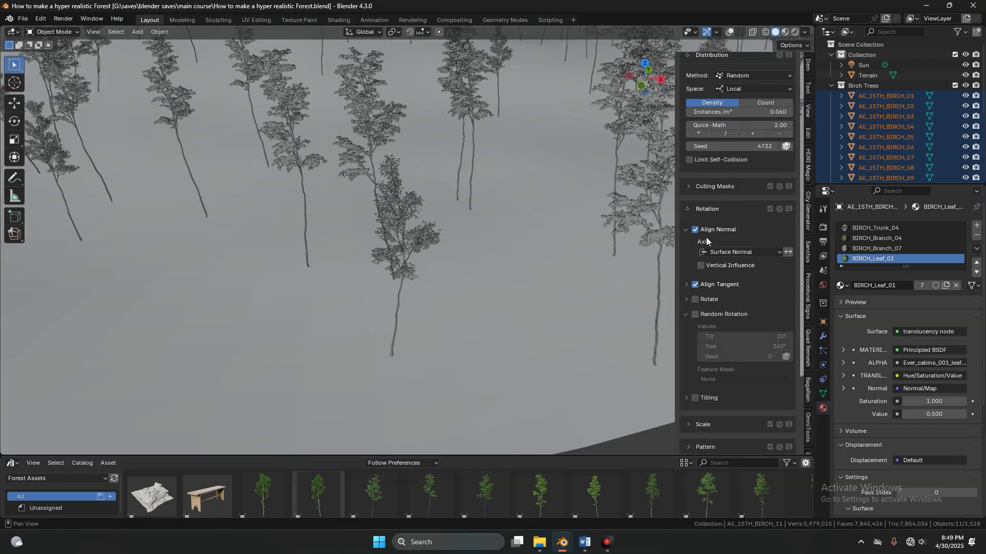
pyautogui.click(701, 266)
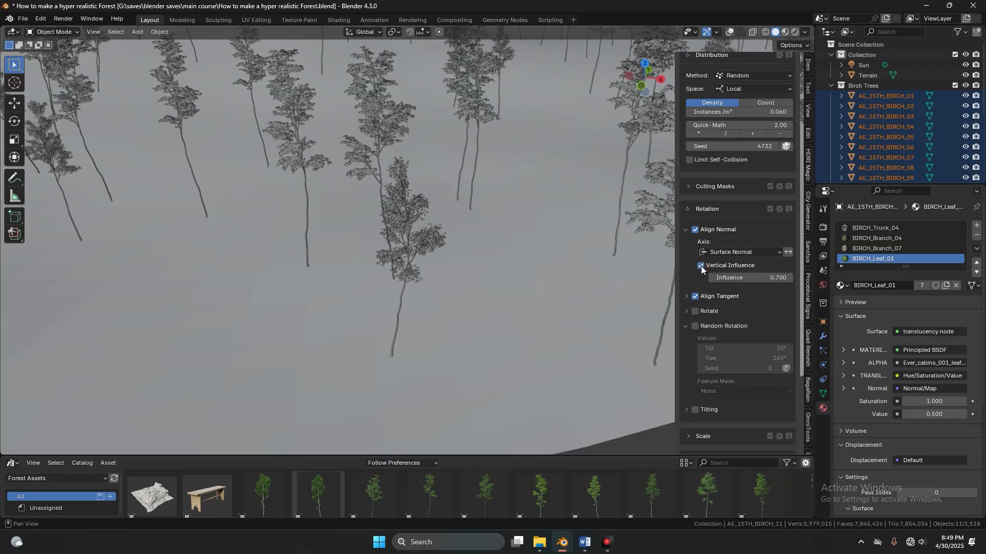
pyautogui.click(749, 278)
pyautogui.write('0.85')
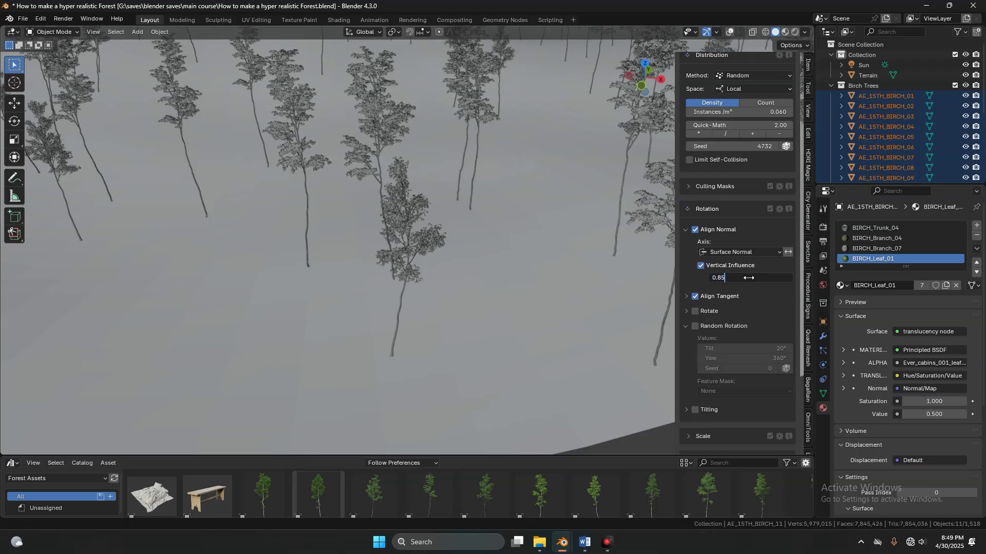
pyautogui.press('Return')
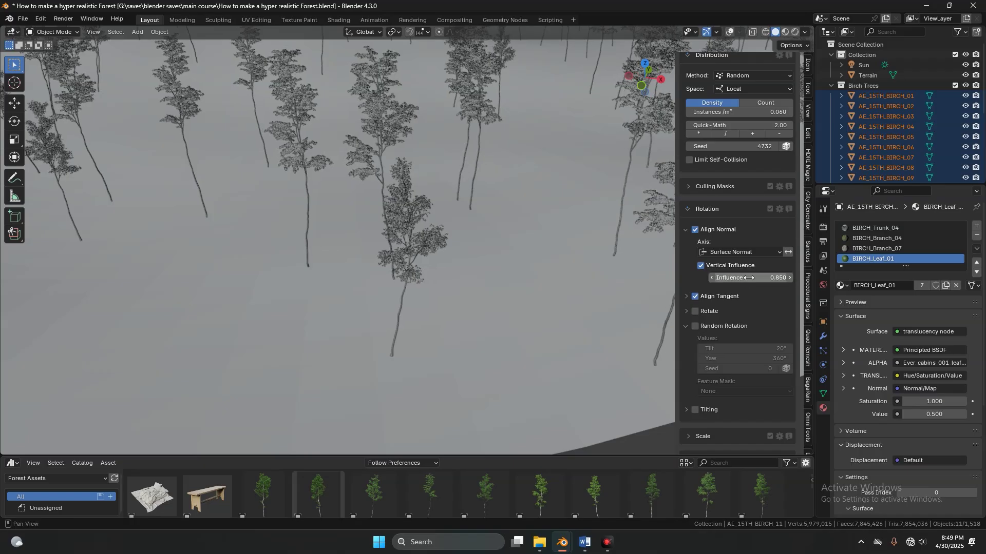
# - Turn on Random Rotation for the birch trees with a 5° tilt
pyautogui.click(696, 326)
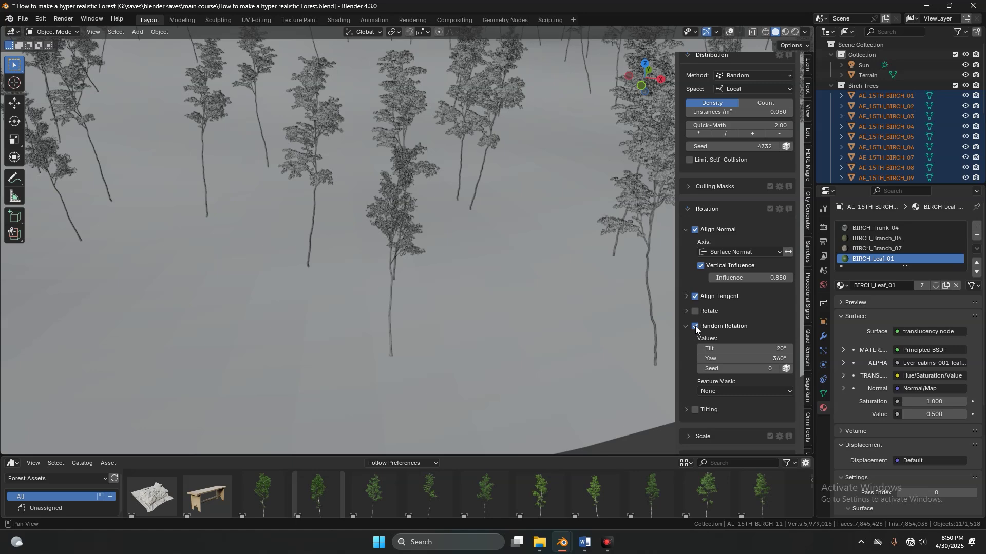
pyautogui.click(758, 349)
pyautogui.write('5')
pyautogui.press('Return')
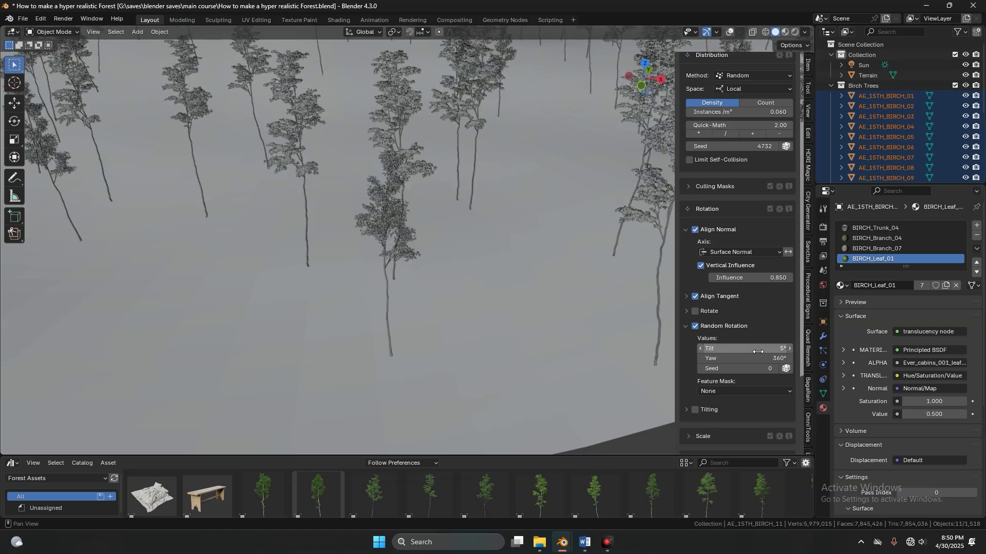
pyautogui.scroll(-5, 455, 252)
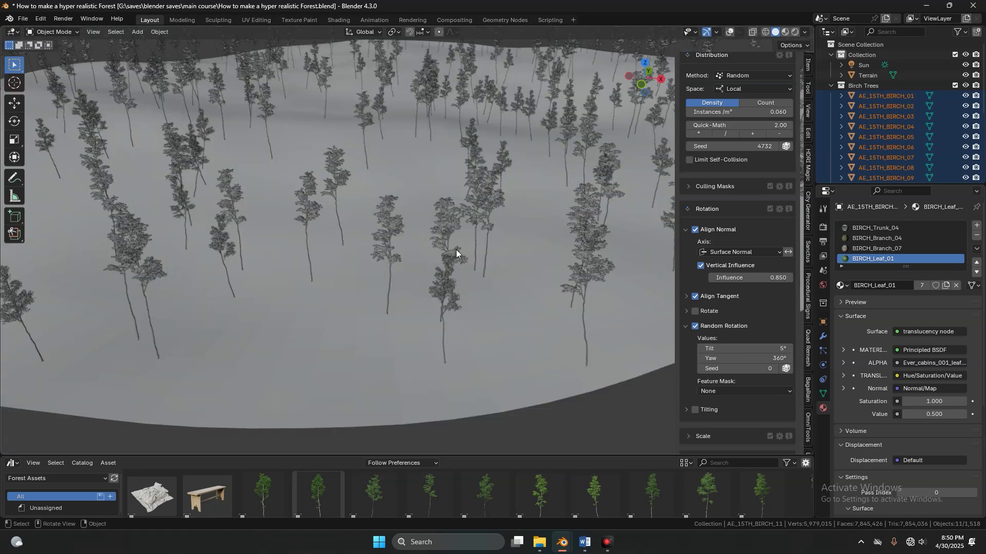
pyautogui.scroll(-8, 726, 334)
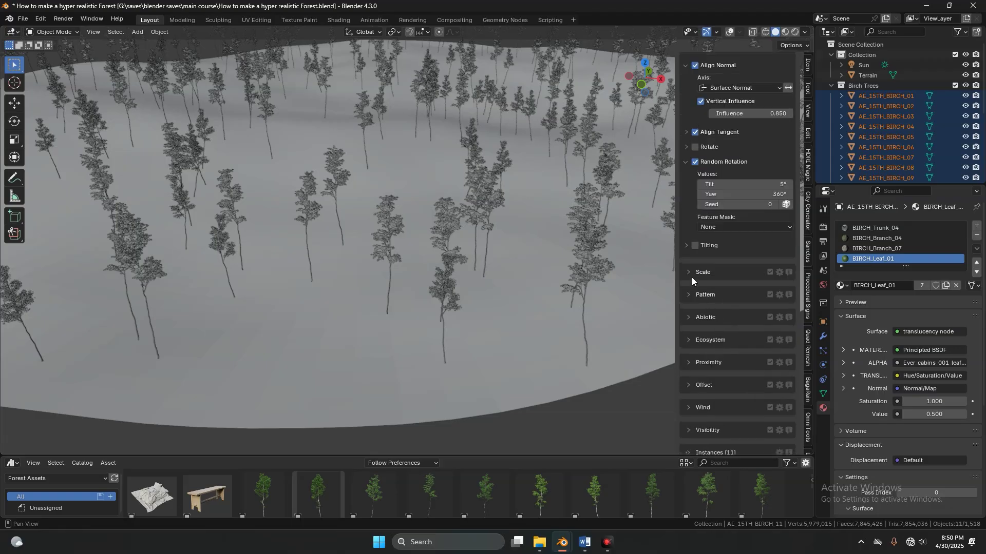
pyautogui.click(689, 273)
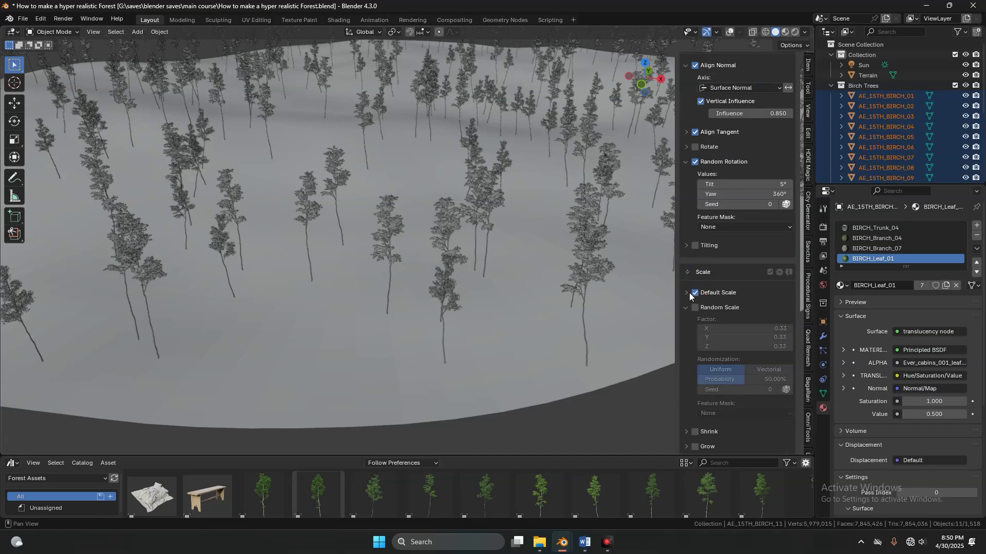
# - Set the birch scatter's Default Scale uniform factor to 1.6
pyautogui.click(691, 292)
pyautogui.scroll(-3, 690, 293)
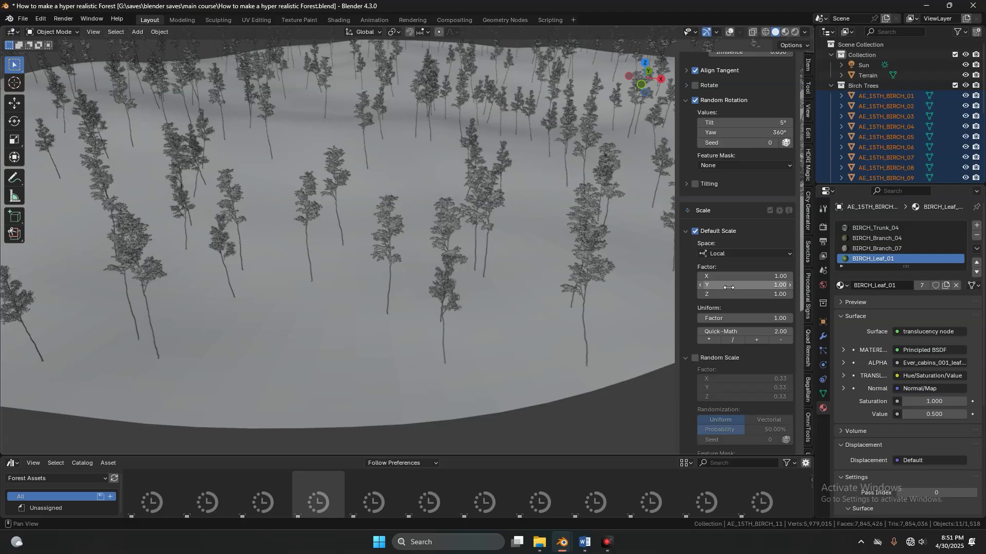
pyautogui.click(756, 317)
pyautogui.write('1')
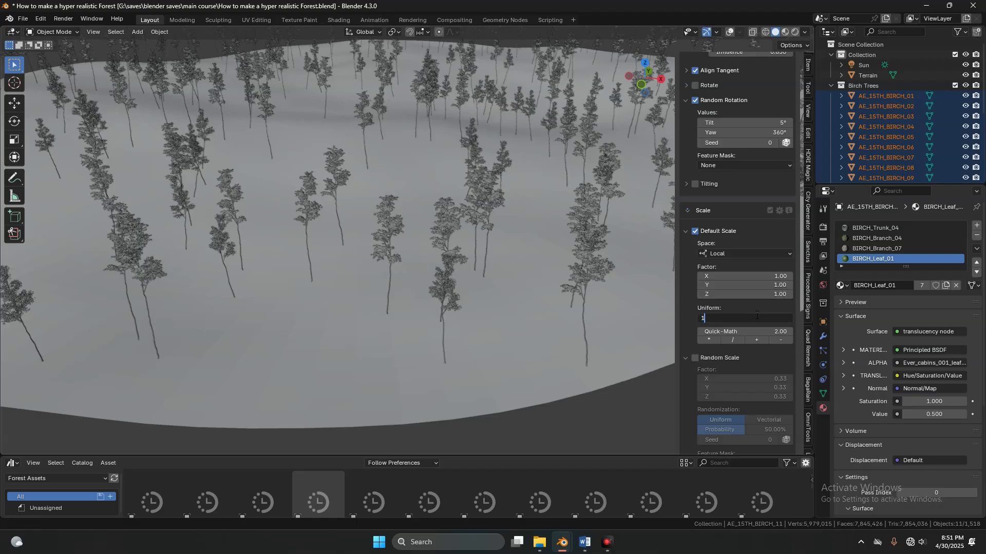
pyautogui.write('.6')
pyautogui.press('Return')
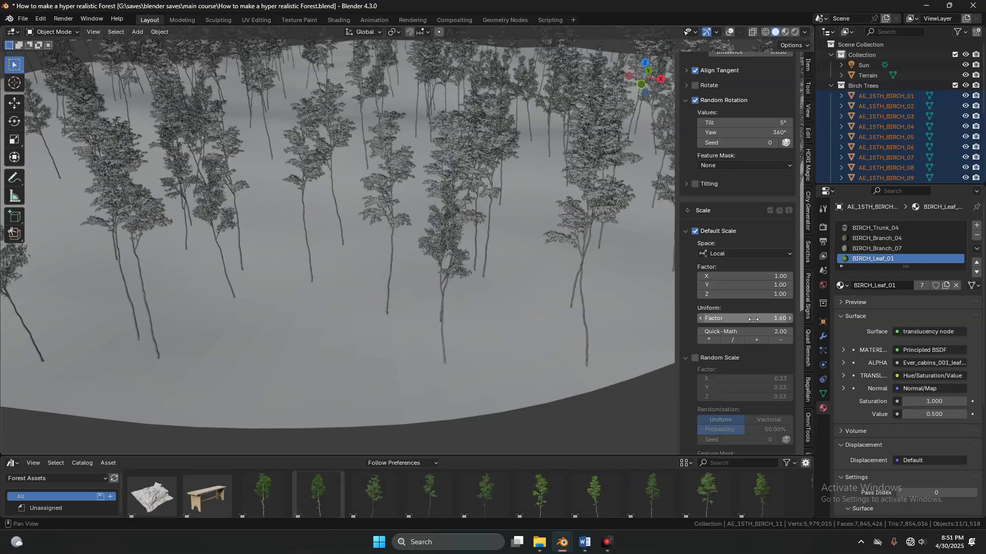
pyautogui.scroll(-13, 740, 341)
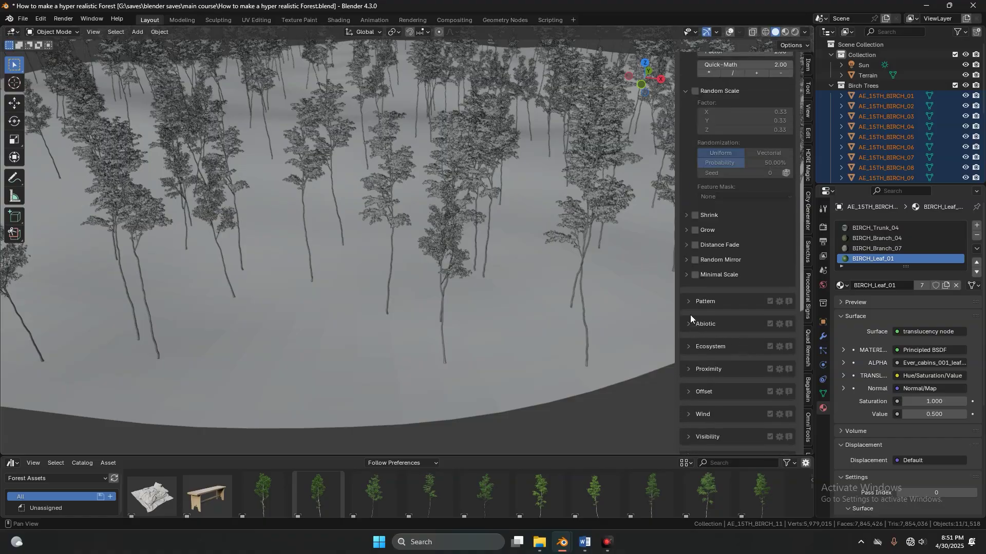
# - Enable Pattern 1 on the birch scatter with a new texture, Birch TreesPattern1
pyautogui.click(687, 301)
pyautogui.scroll(-3, 687, 300)
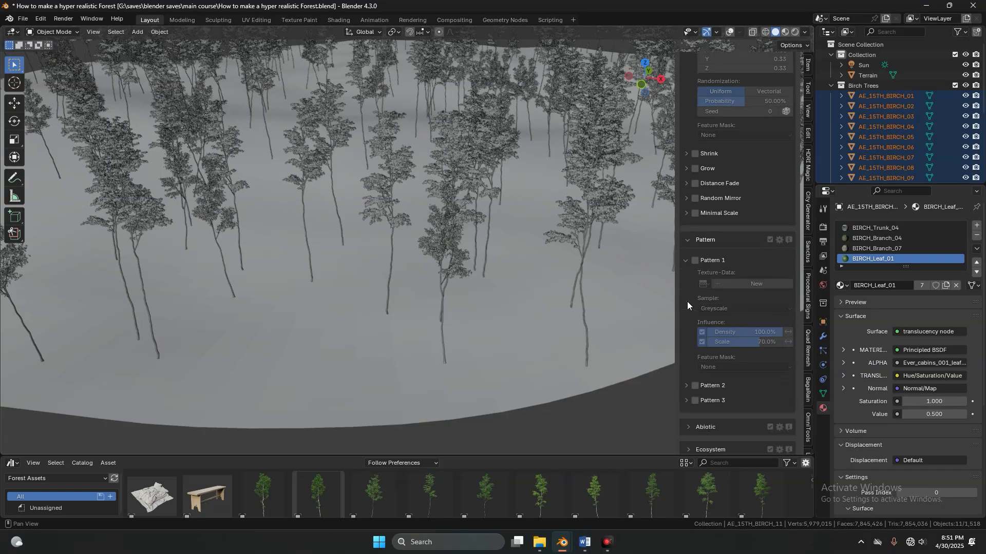
pyautogui.scroll(-2, 688, 293)
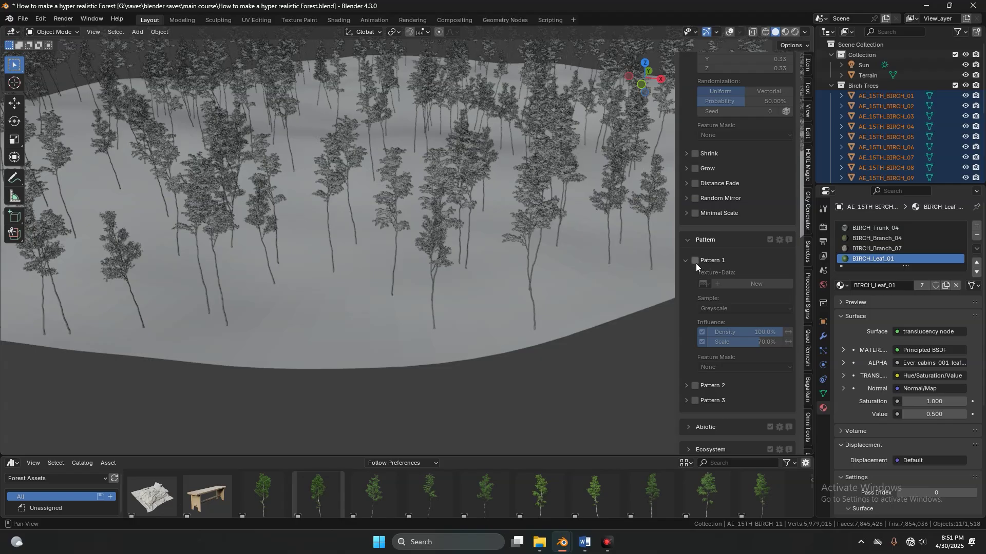
pyautogui.click(695, 261)
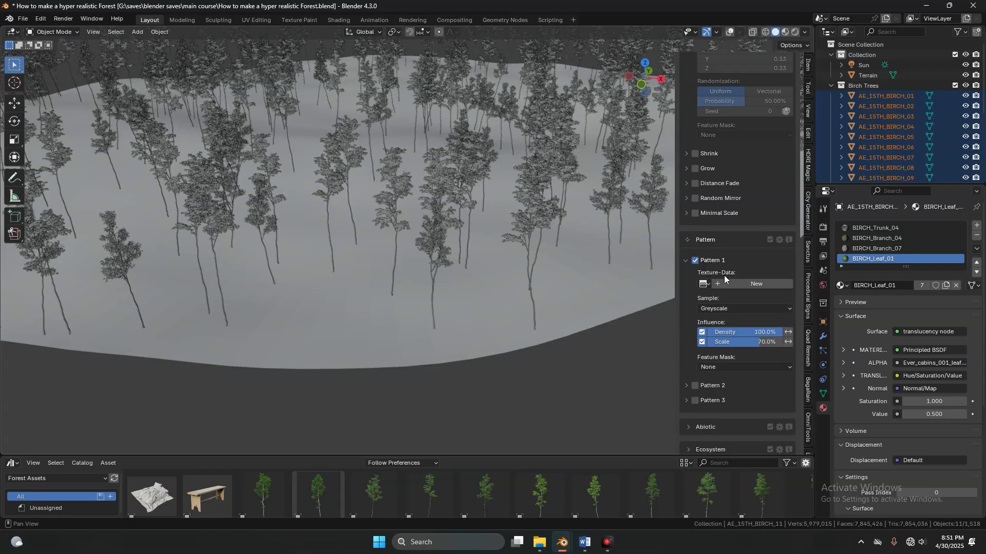
pyautogui.click(751, 283)
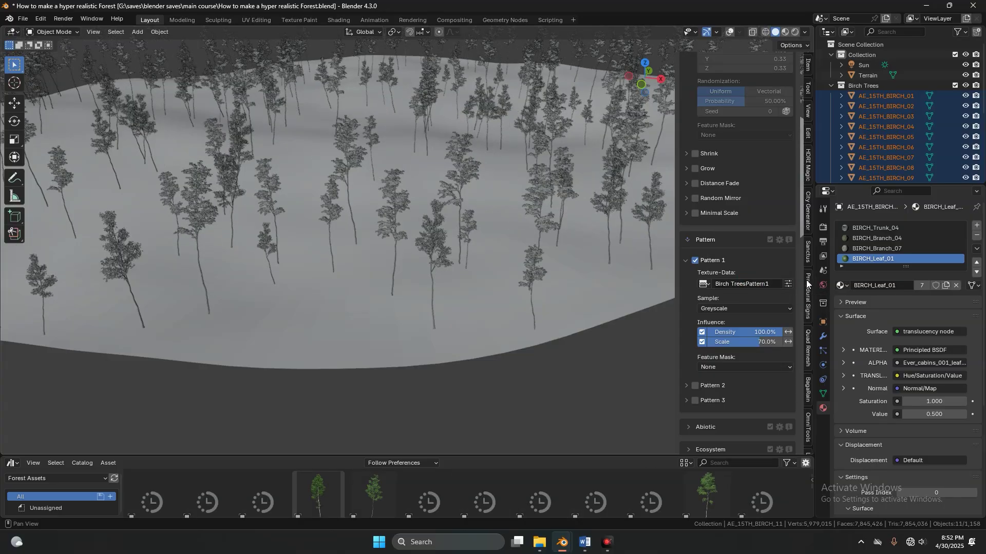
# - Make the pattern texture a Musgrave type with scale 0.50
pyautogui.click(788, 284)
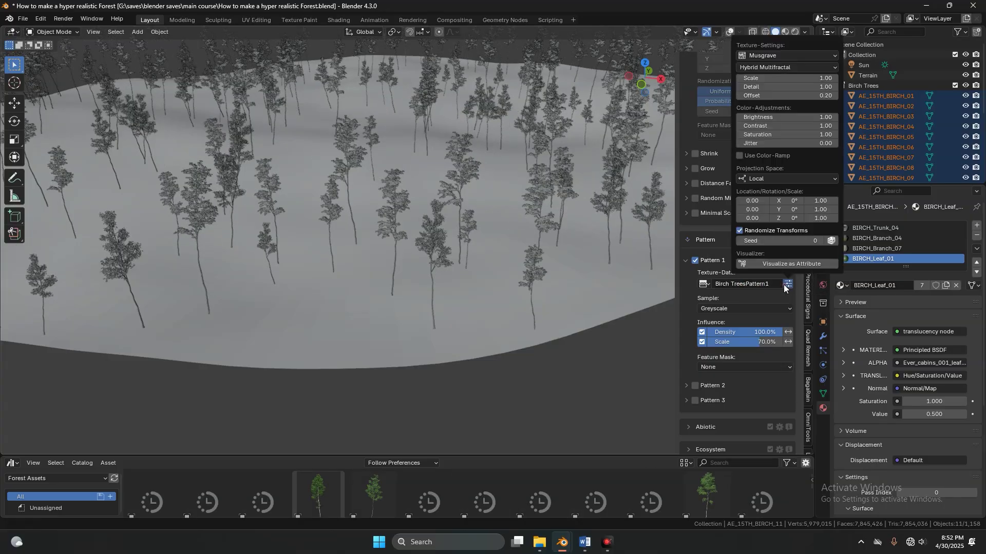
pyautogui.click(760, 57)
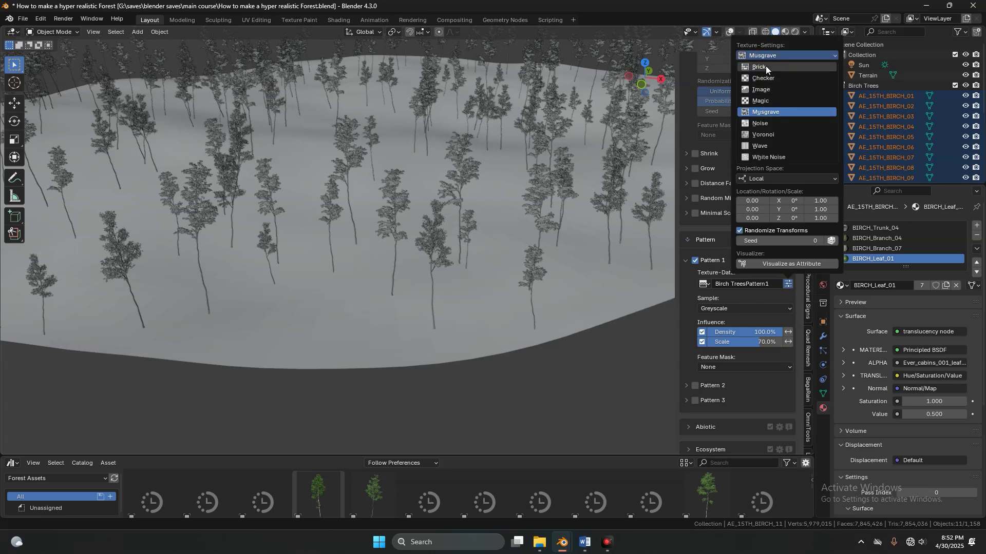
pyautogui.click(763, 112)
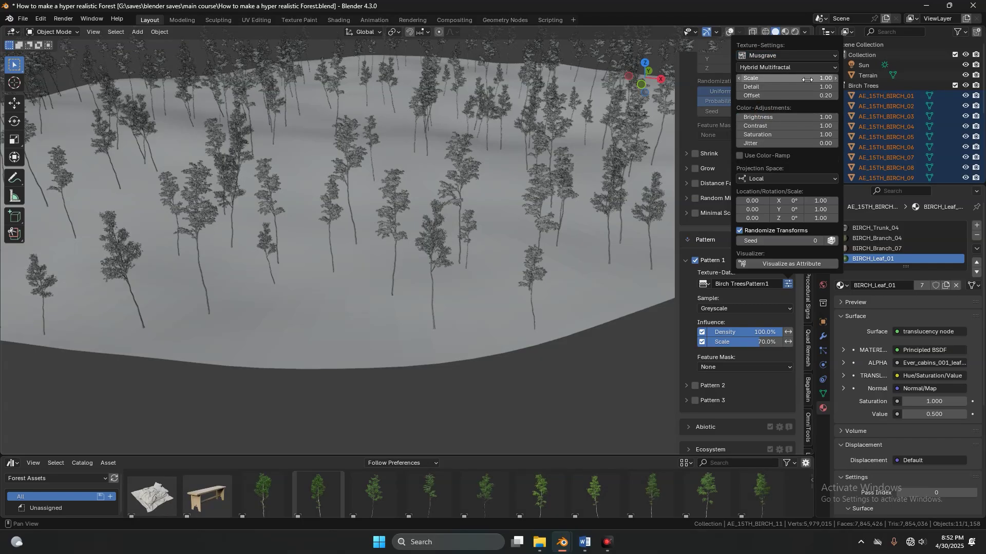
pyautogui.click(805, 79)
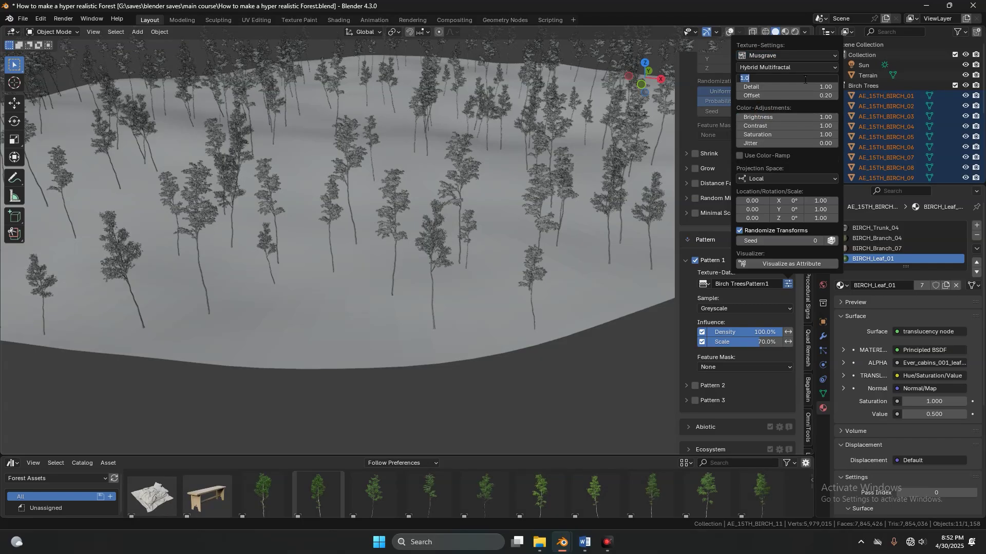
pyautogui.write('0.5')
pyautogui.press('Return')
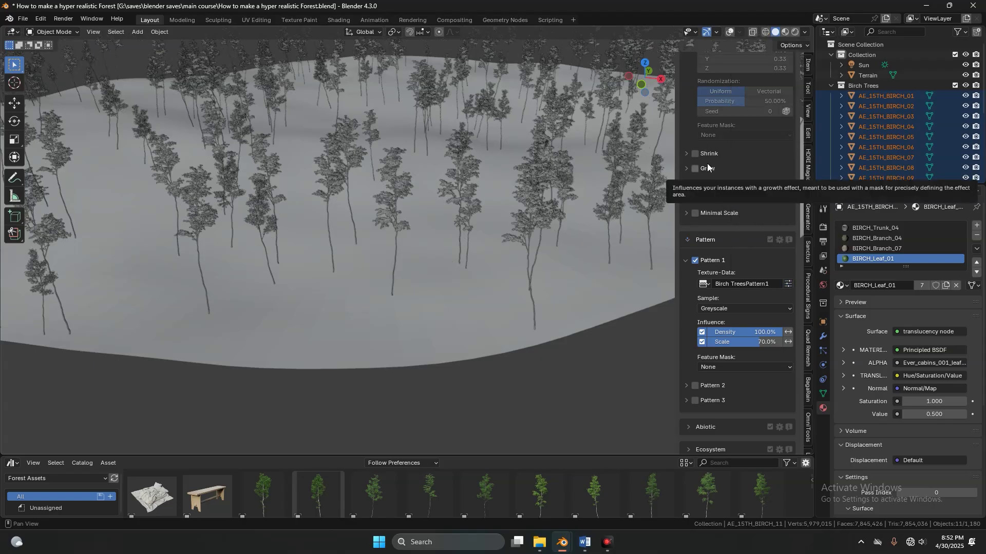
# - Stop the birch pattern from affecting density so it drives only scale, and show overlays
pyautogui.click(702, 332)
pyautogui.scroll(-5, 429, 276)
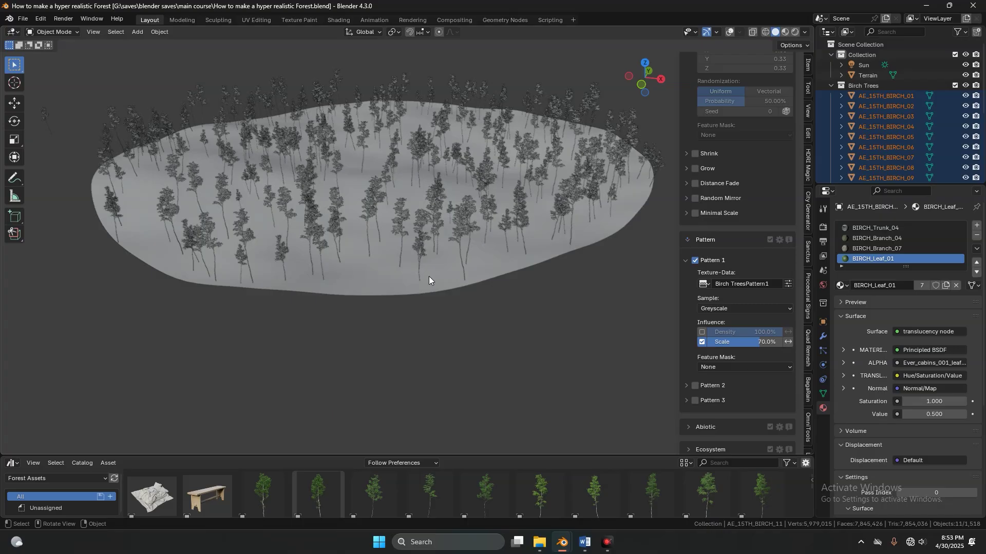
pyautogui.click(729, 31)
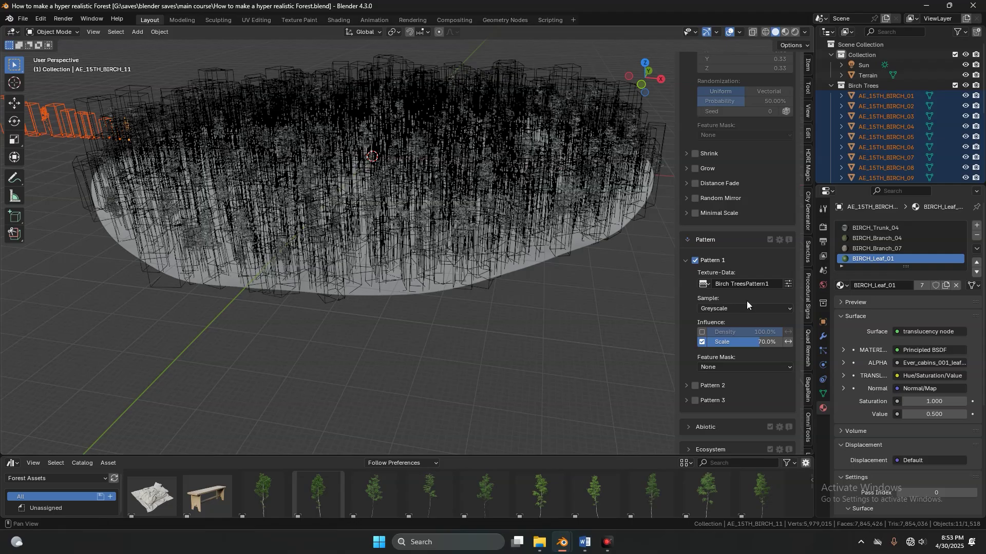
pyautogui.scroll(-10, 747, 301)
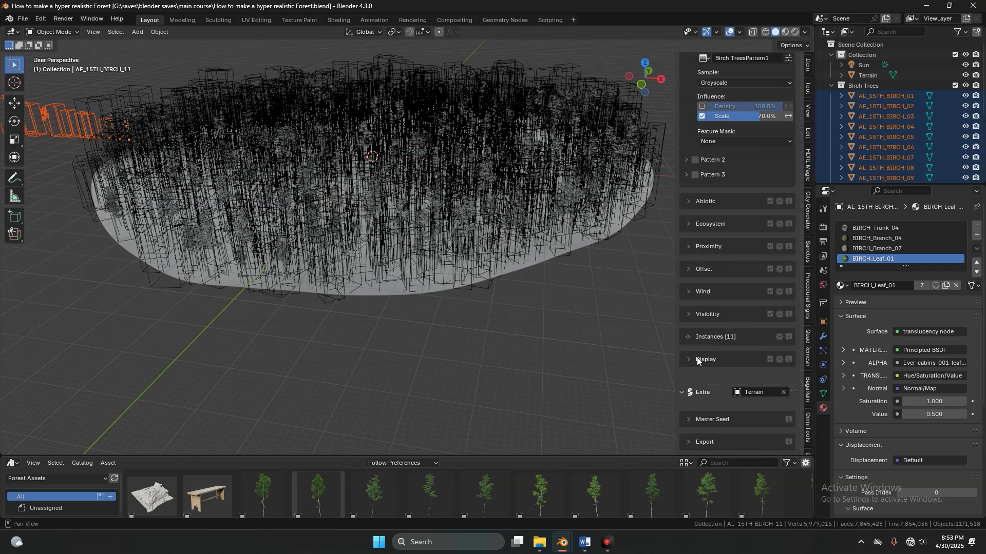
pyautogui.click(697, 357)
# - Display the scattered birches as pin placeholders scaled 1.5 on X, Y and Z
pyautogui.scroll(-5, 696, 358)
pyautogui.click(695, 278)
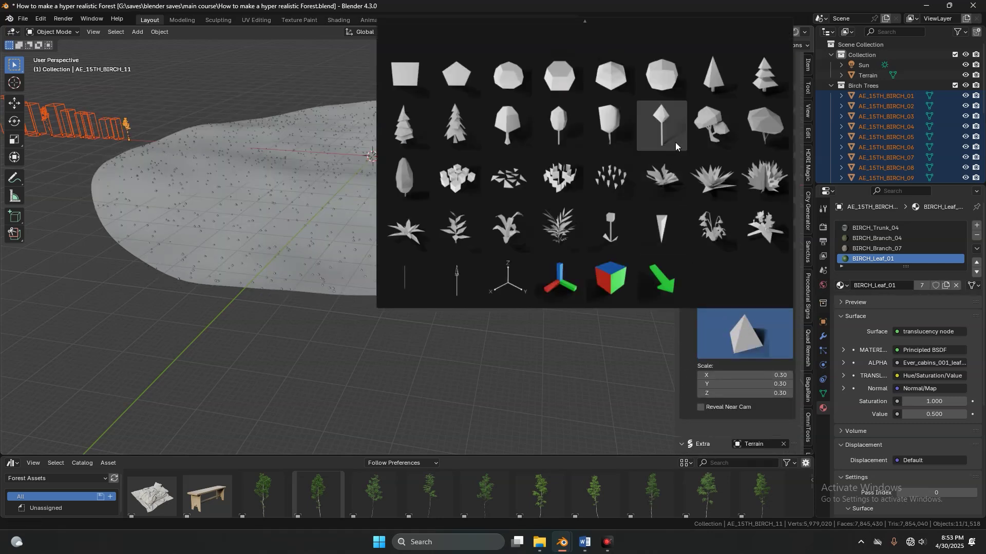
pyautogui.click(676, 143)
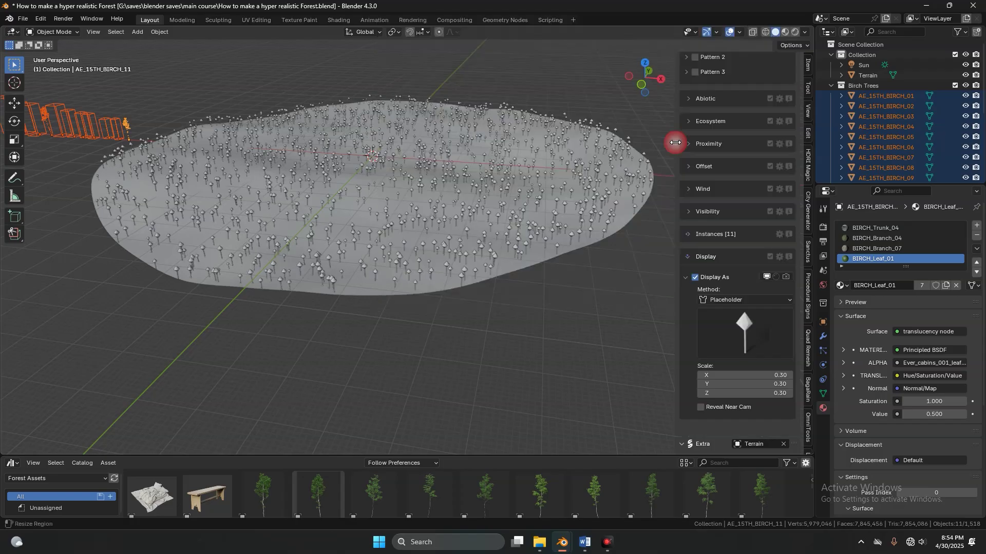
pyautogui.moveTo(770, 375); pyautogui.dragTo(770, 393)
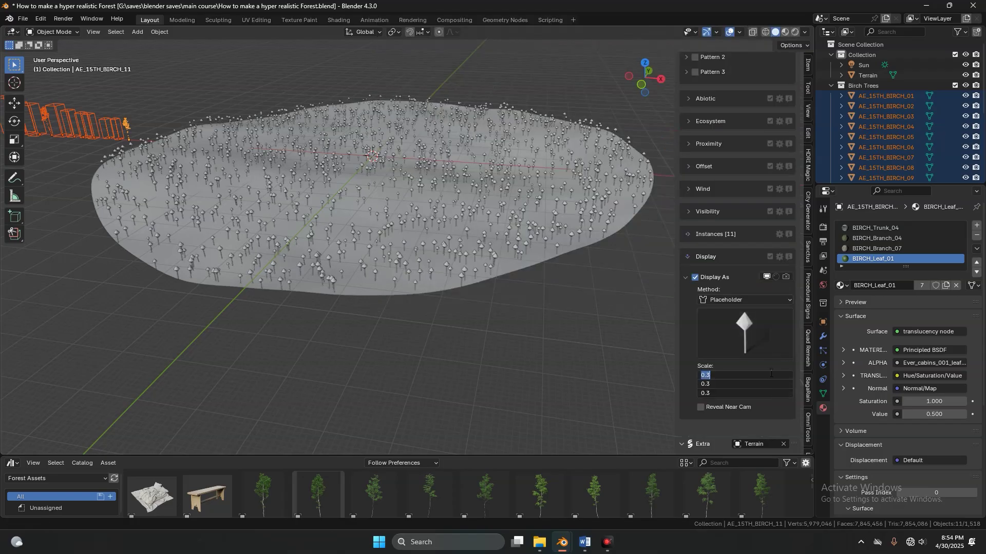
pyautogui.write('1.5')
pyautogui.press('Return')
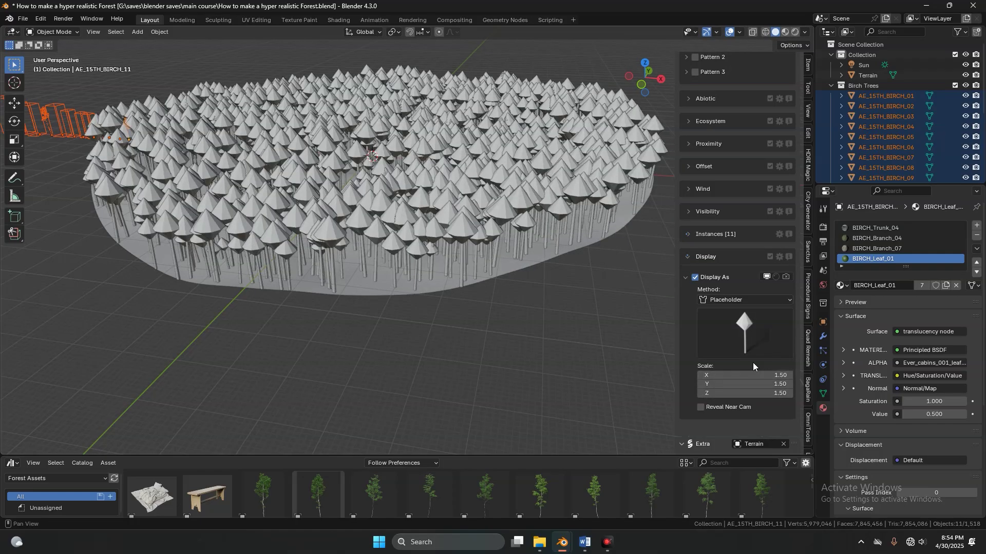
# - Save the forest file and orbit to a nearly top-down view of the terrain
pyautogui.moveTo(416, 153); pyautogui.dragTo(451, 172, button='middle')
pyautogui.hotkey('ctrl', 's')
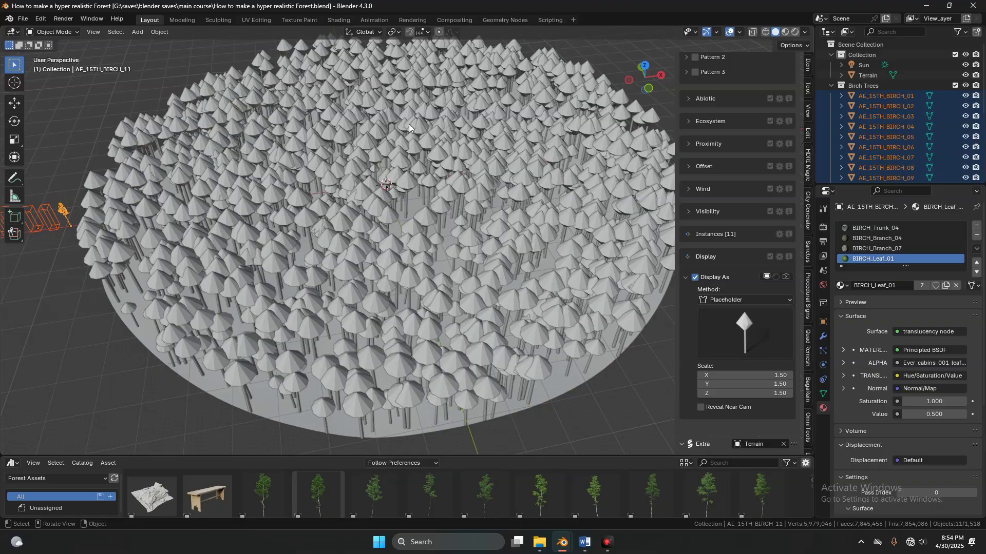
pyautogui.moveTo(409, 124); pyautogui.dragTo(454, 152, button='middle')
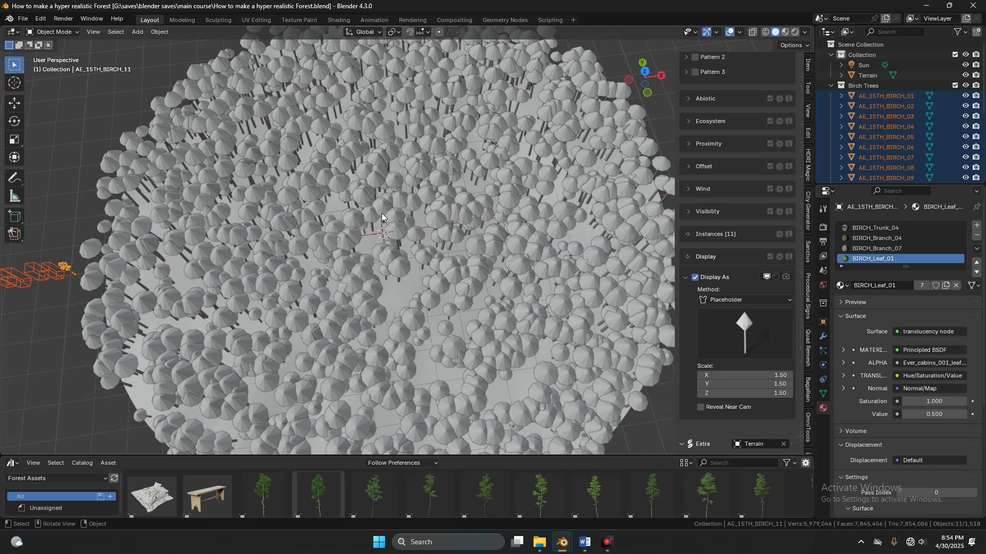
pyautogui.scroll(20, 698, 161)
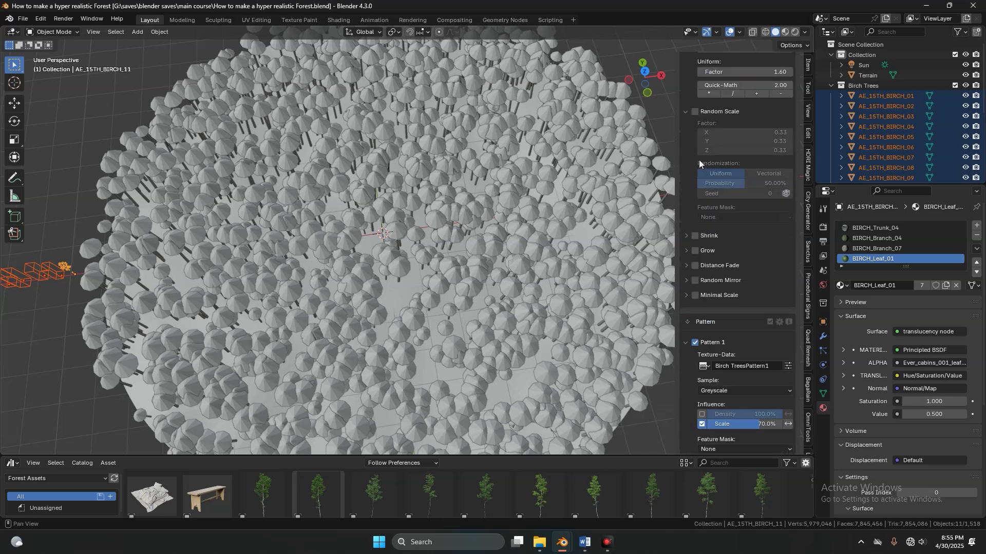
pyautogui.scroll(15, 698, 161)
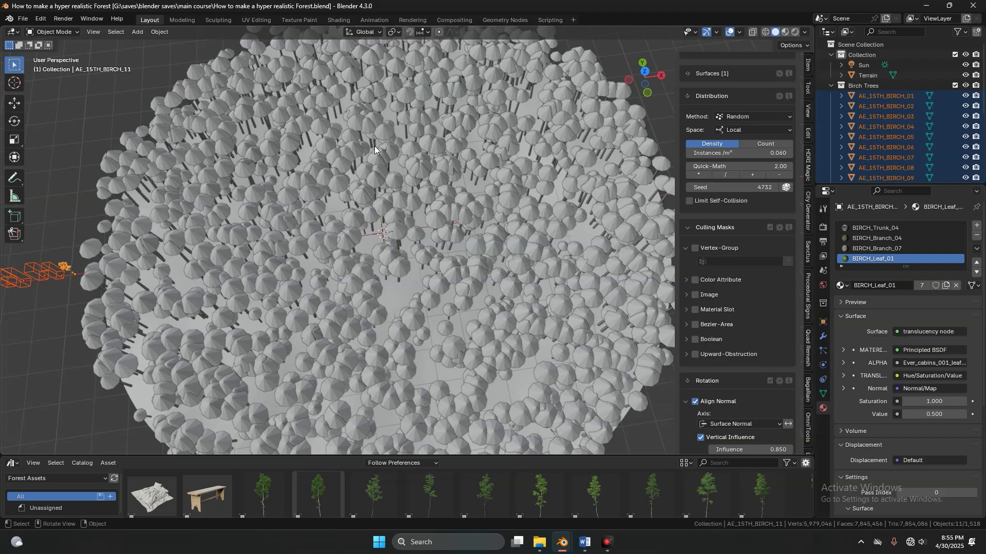
pyautogui.hotkey('shift', 'a')
# - Add a Bézier curve and raise it about 35 m above the forest
pyautogui.moveTo(344, 63)
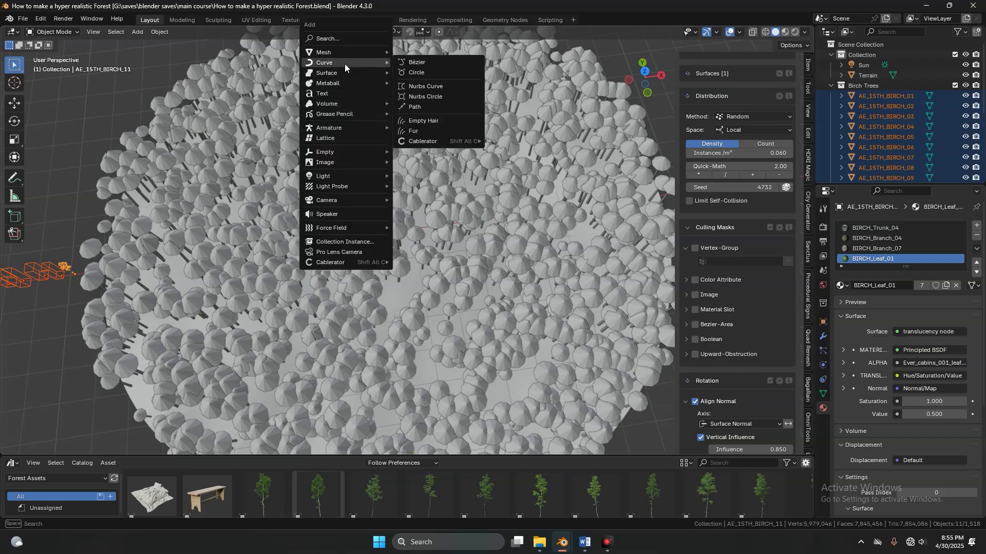
pyautogui.click(416, 59)
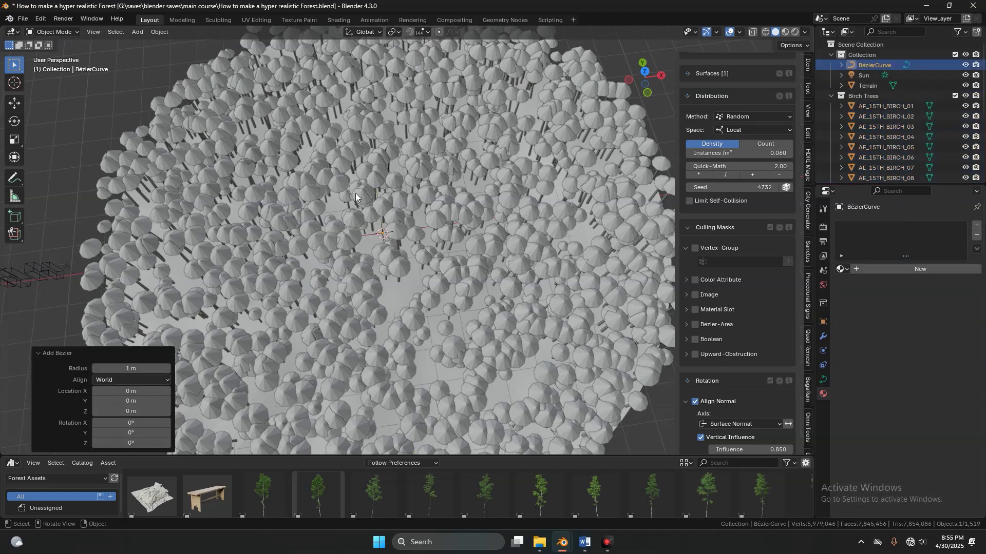
pyautogui.moveTo(356, 193); pyautogui.dragTo(405, 178, button='middle')
pyautogui.press('g')
pyautogui.press('z')
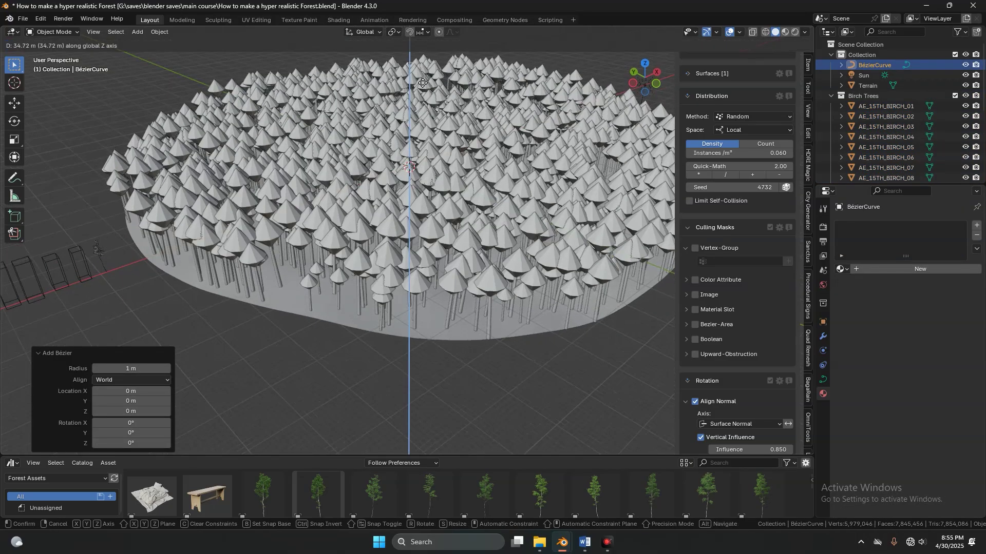
pyautogui.click(423, 82)
# - In top orthographic view, enter Edit Mode and delete all of the curve's points
pyautogui.press('KP_7')
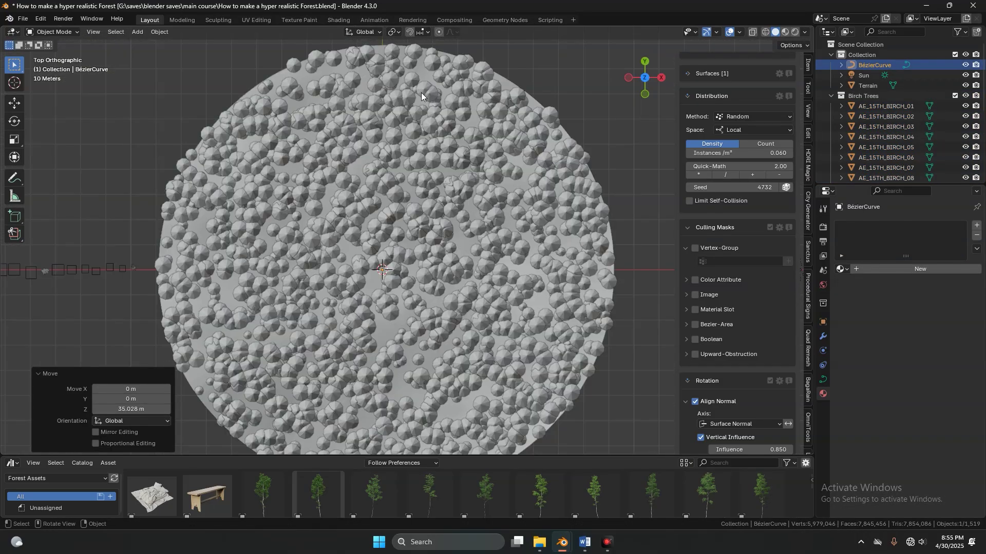
pyautogui.press('Tab')
pyautogui.scroll(8, 404, 205)
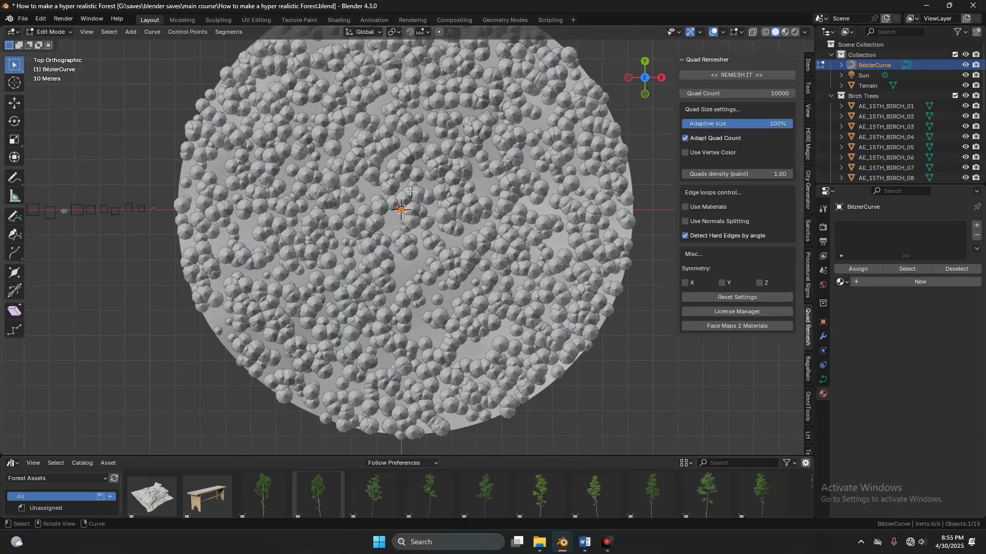
pyautogui.scroll(5, 398, 195)
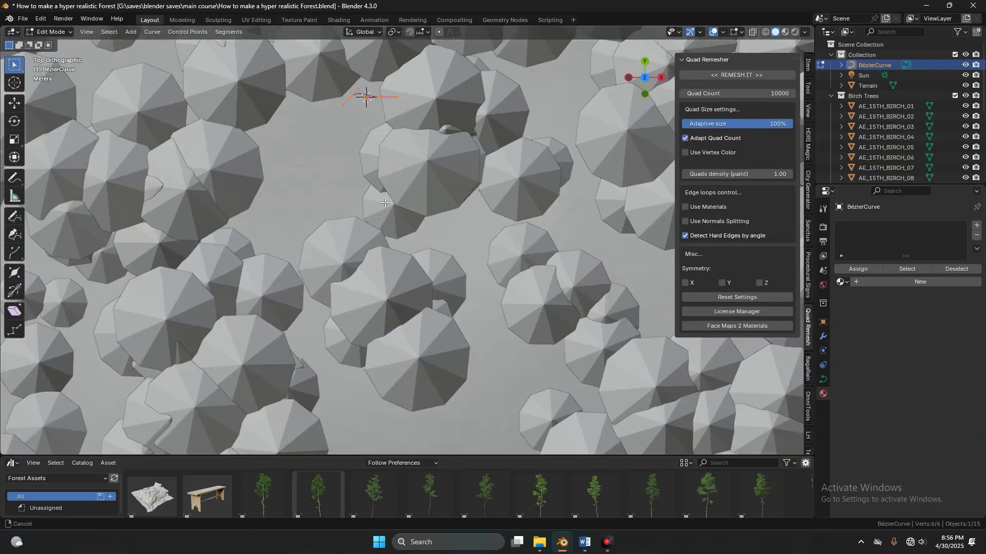
pyautogui.scroll(2, 382, 202)
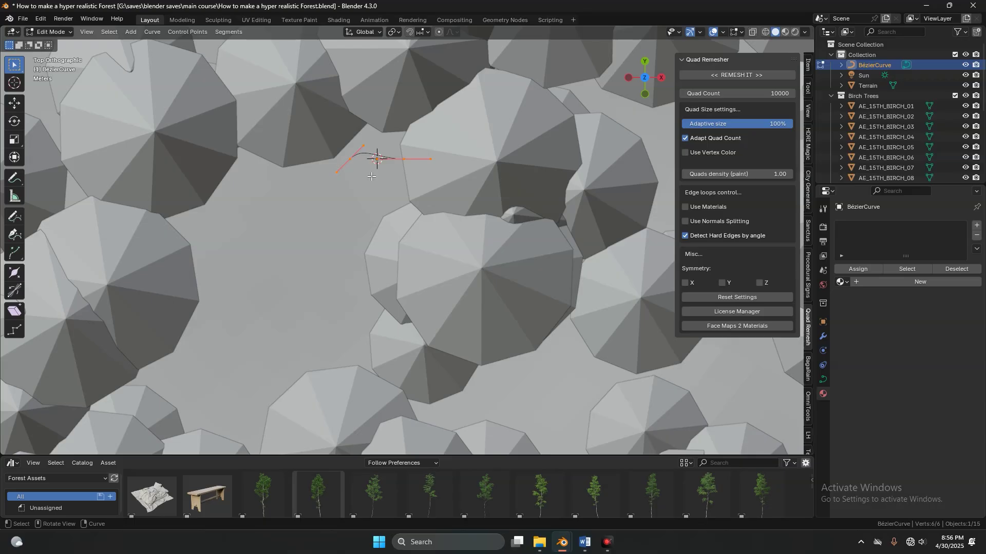
pyautogui.press('x')
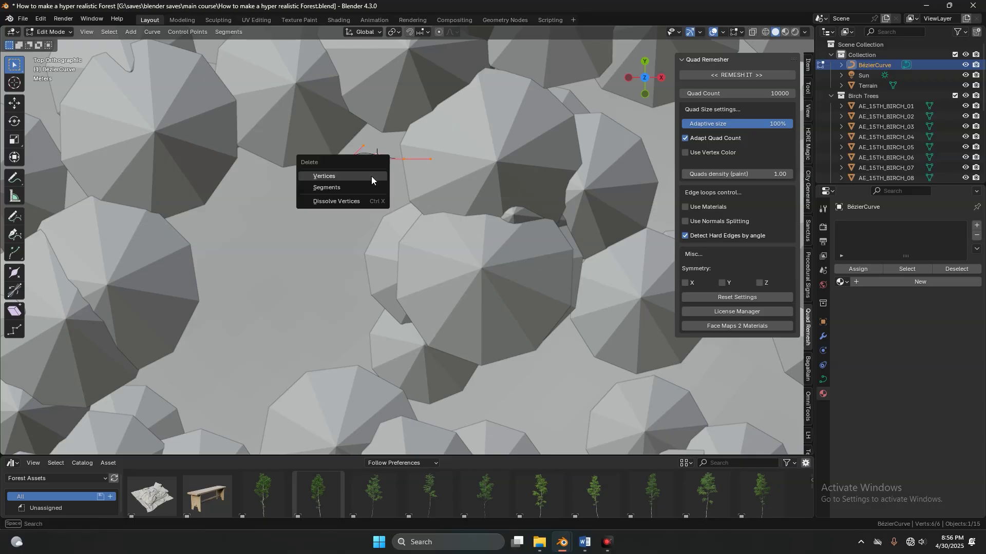
pyautogui.click(371, 177)
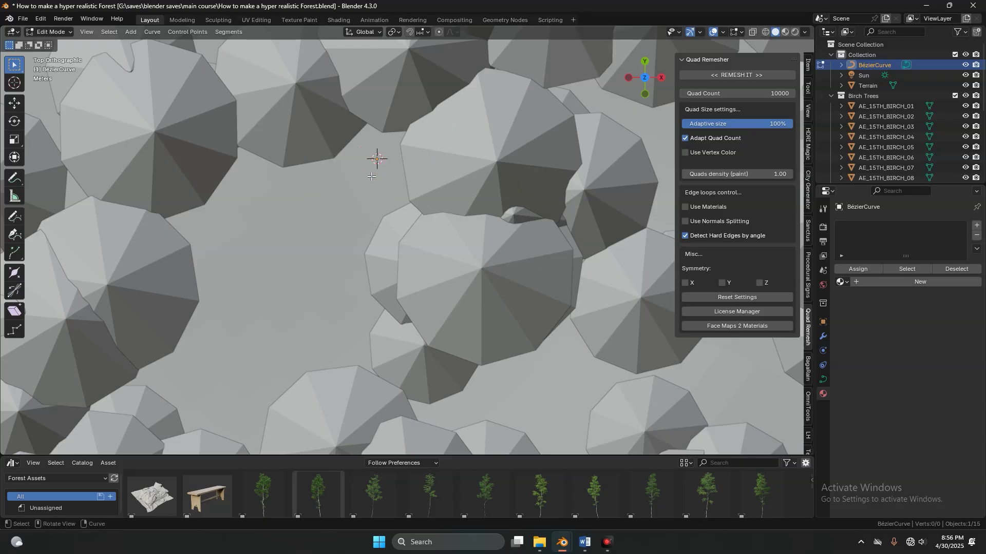
pyautogui.scroll(-10, 372, 175)
pyautogui.keyDown('shift'); pyautogui.moveTo(372, 175); pyautogui.dragTo(335, 197, button='middle'); pyautogui.keyUp('shift')
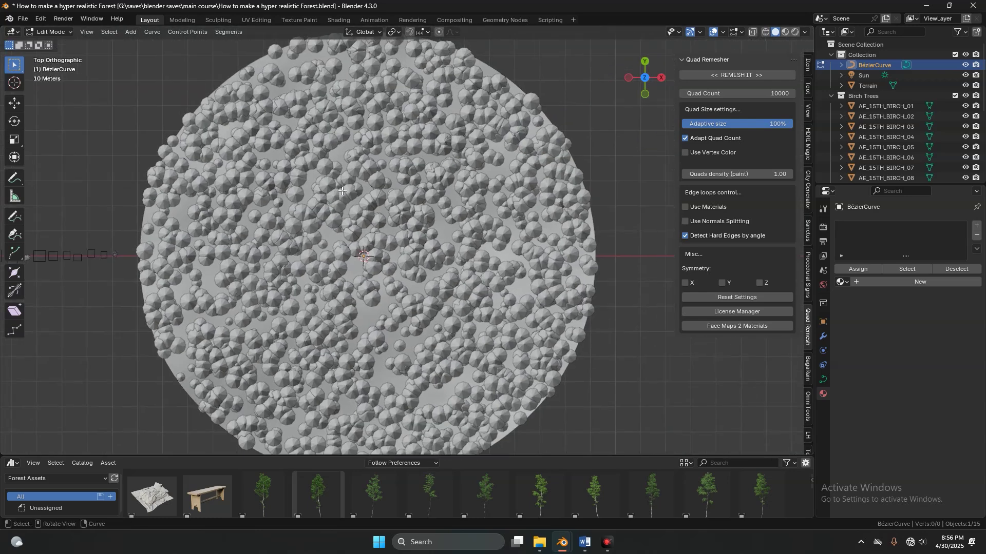
# - Draw a freehand closed loop around the planned clearing and lift it to about 42 m
pyautogui.click(14, 217)
pyautogui.moveTo(352, 145)
pyautogui.mouseDown()
pyautogui.moveTo(323, 169)
pyautogui.moveTo(350, 187)
pyautogui.moveTo(320, 231)
pyautogui.moveTo(364, 285)
pyautogui.moveTo(416, 265)
pyautogui.moveTo(393, 178)
pyautogui.moveTo(352, 145)
pyautogui.mouseUp()
pyautogui.moveTo(421, 162)
pyautogui.mouseDown(button='middle')
pyautogui.moveTo(354, 187)
pyautogui.moveTo(367, 144)
pyautogui.mouseUp(button='middle')
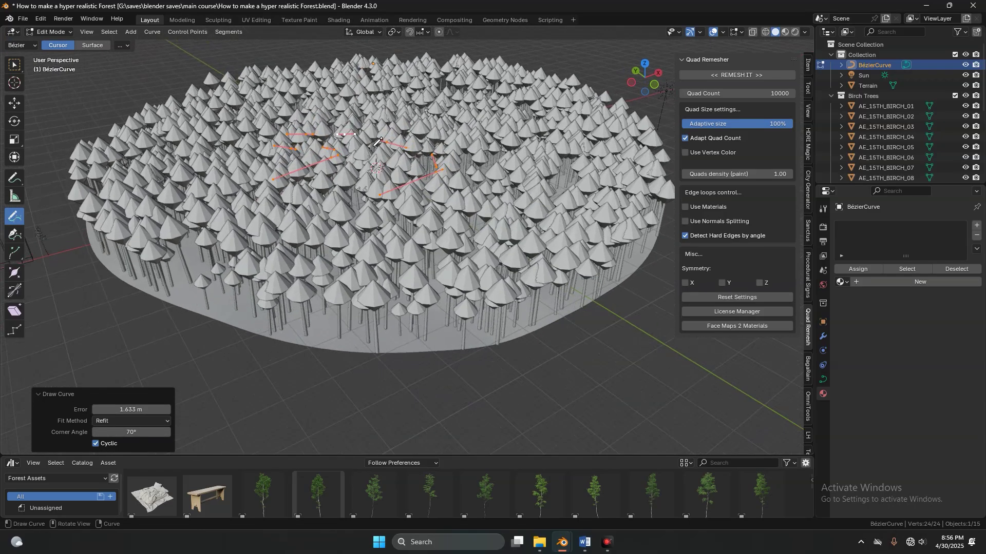
pyautogui.press('g')
pyautogui.press('z')
pyautogui.click(380, 40)
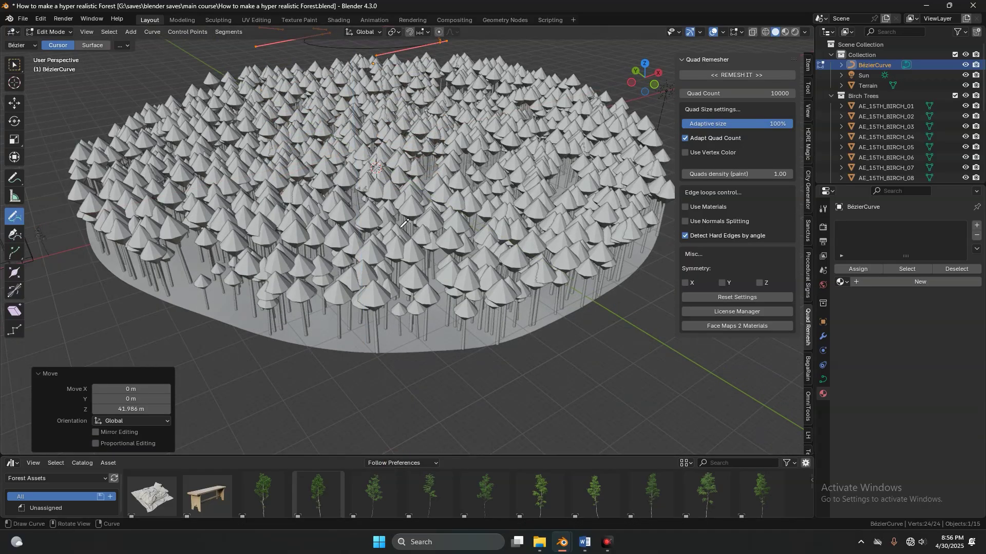
# - Subdivide between two control points, then rotate and scale the new point to reshape the loop
pyautogui.press('KP_7')
pyautogui.press('w')
pyautogui.click(306, 255)
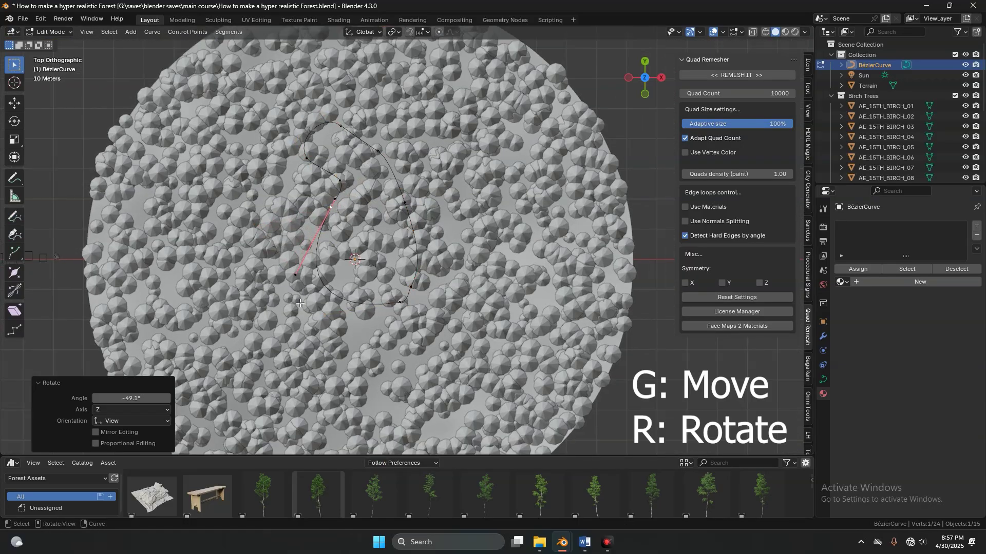
pyautogui.keyDown('shift'); pyautogui.click(363, 282); pyautogui.keyUp('shift')
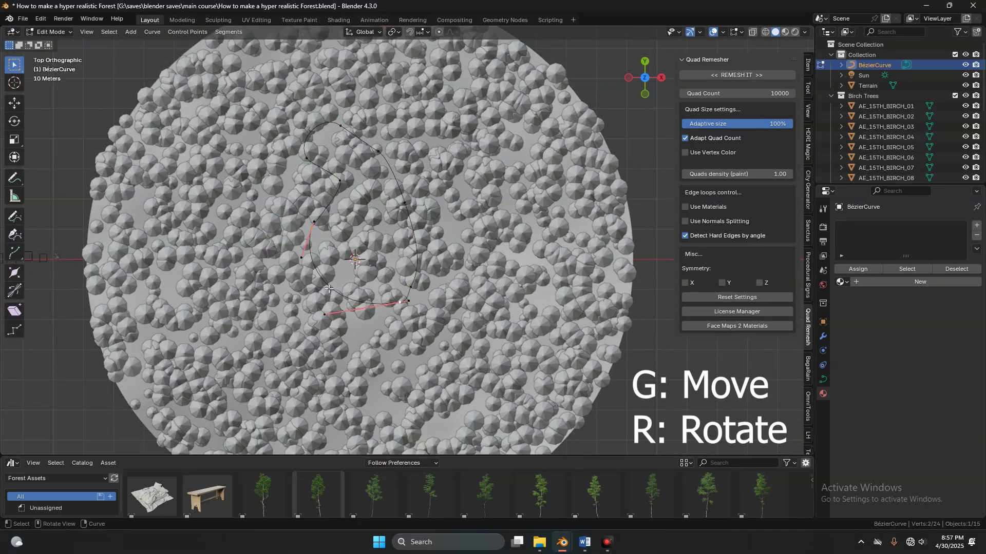
pyautogui.rightClick(307, 257)
pyautogui.click(308, 253)
pyautogui.press('r')
pyautogui.press('Return')
pyautogui.press('s')
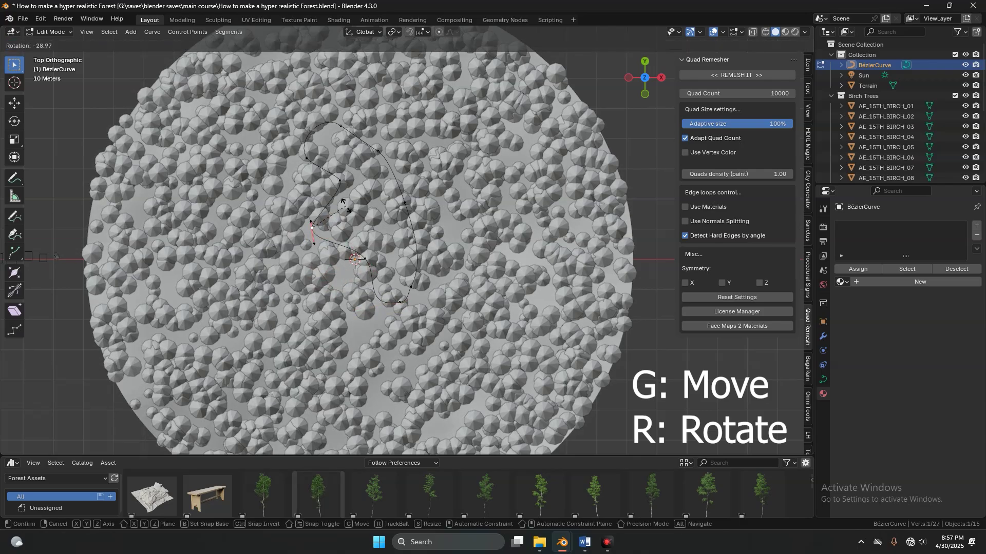
pyautogui.press('Return')
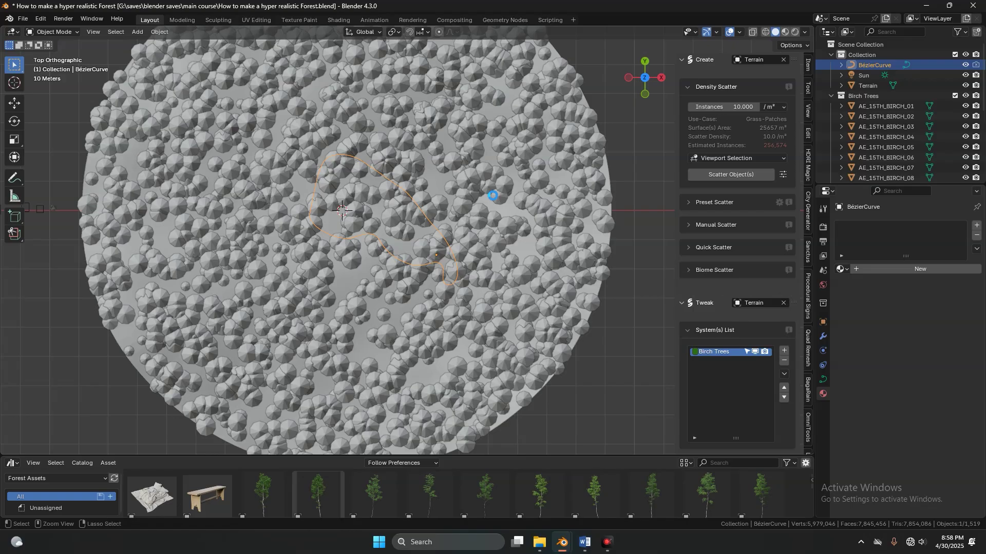
# - Add a Bezier-Area culling mask using BezierCurve to the Terrain's birch scatter
pyautogui.click(493, 196)
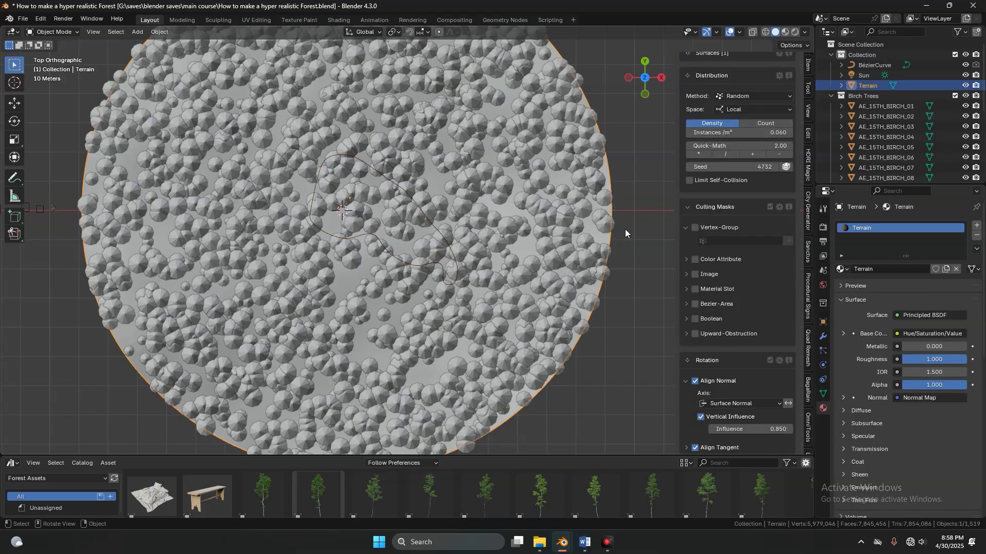
pyautogui.click(686, 304)
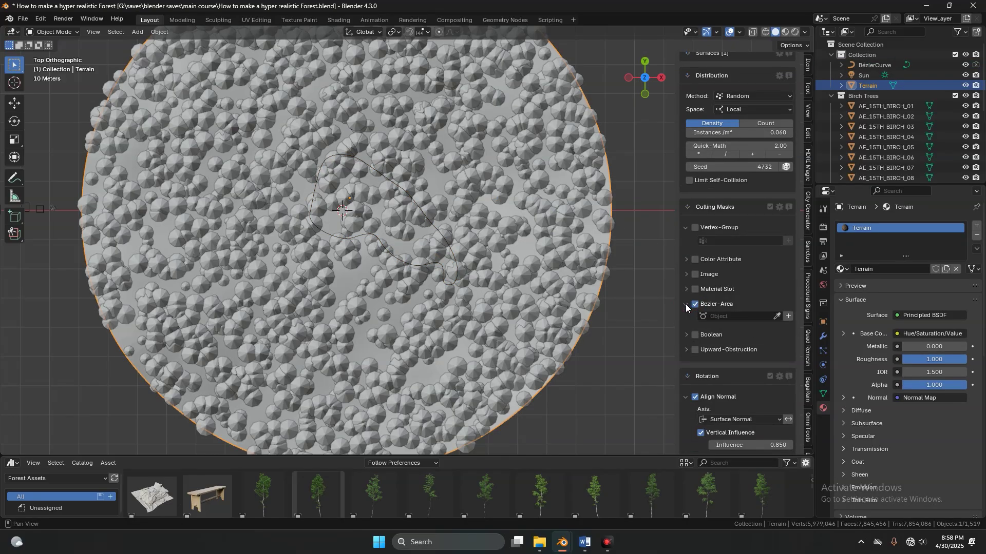
pyautogui.click(732, 318)
pyautogui.click(727, 331)
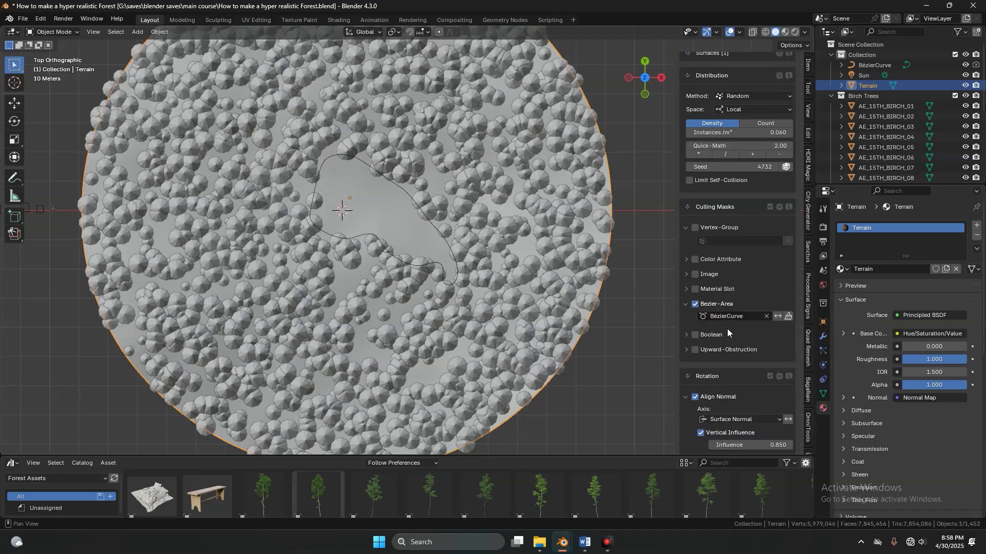
# - Enlarge the Bézier curve to about 1.165 scale to widen the clearing
pyautogui.click(420, 205)
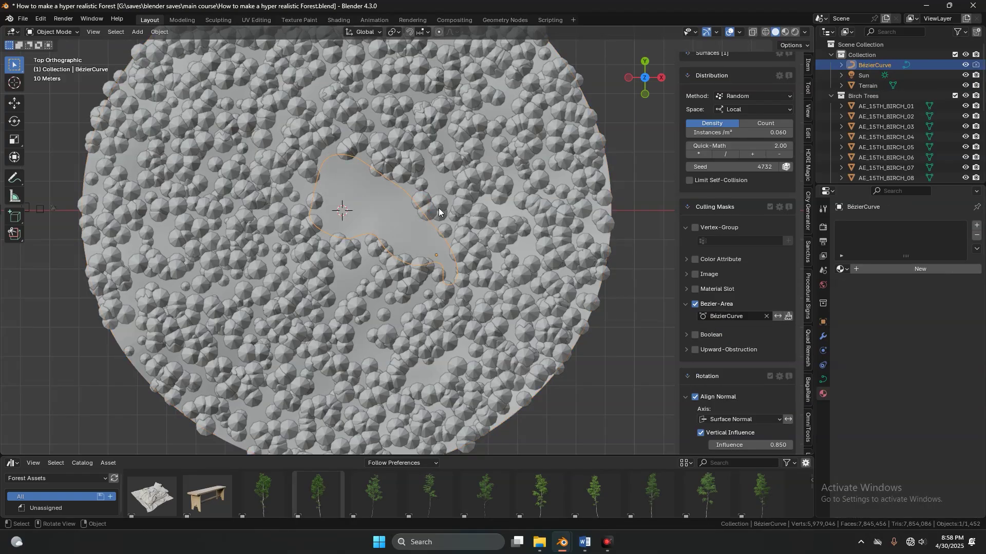
pyautogui.press('g')
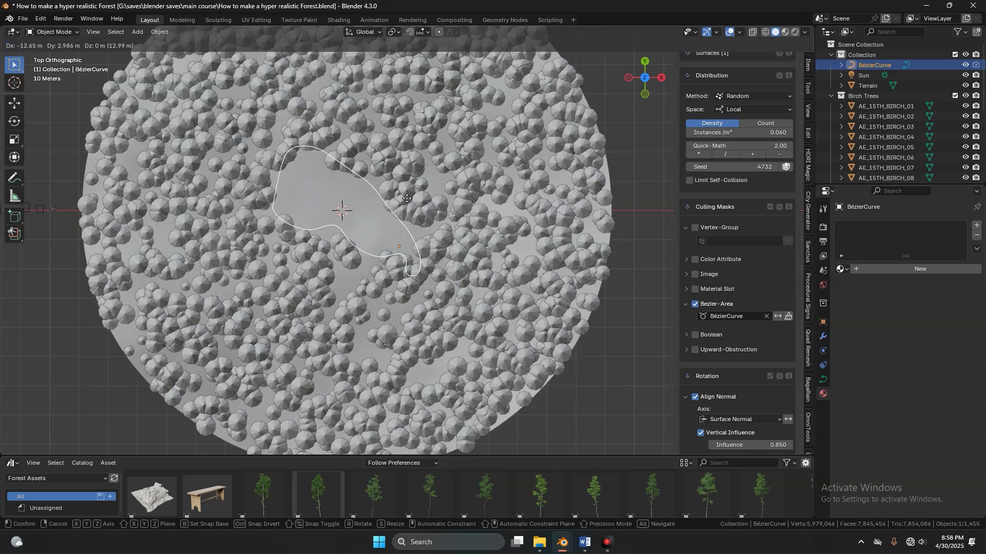
pyautogui.press('s')
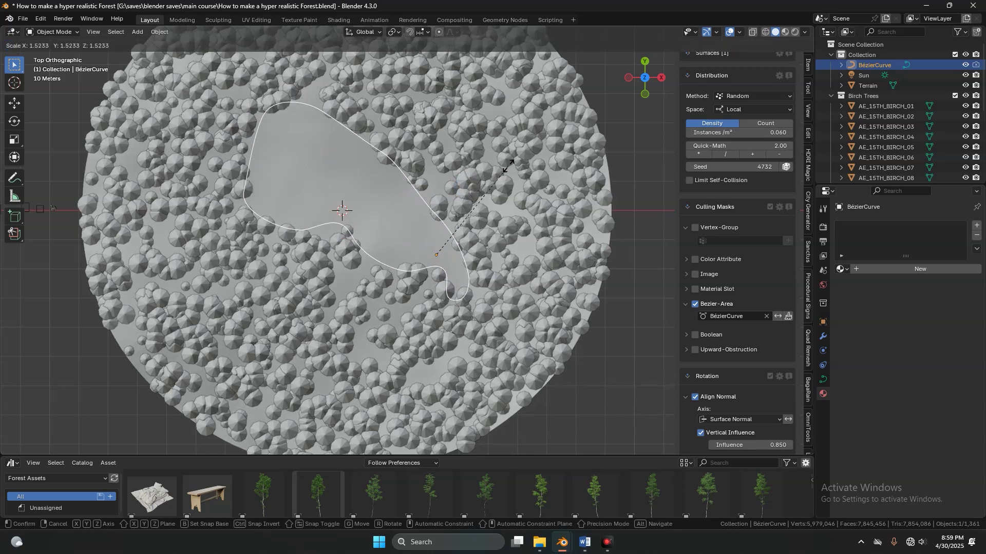
pyautogui.click(502, 171)
pyautogui.press('s')
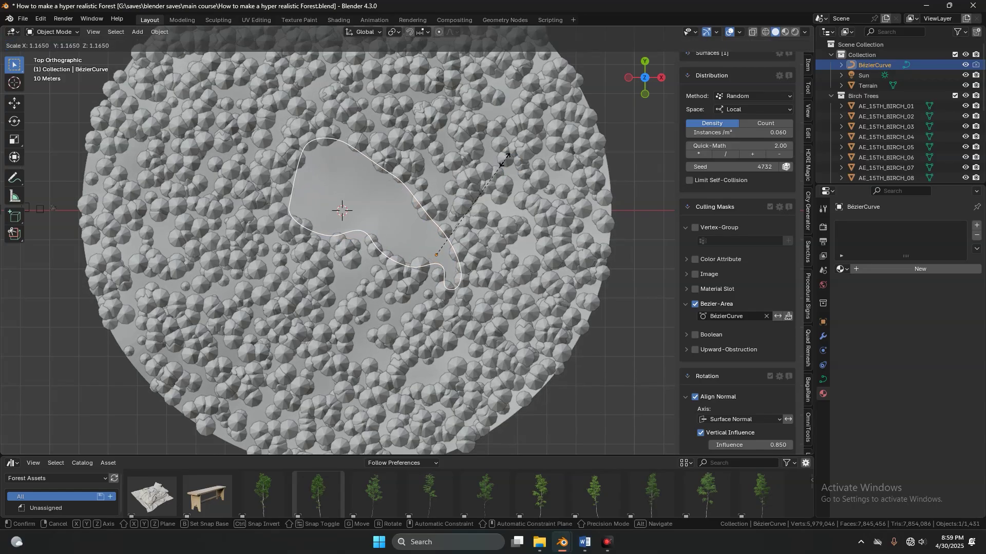
pyautogui.click(504, 159)
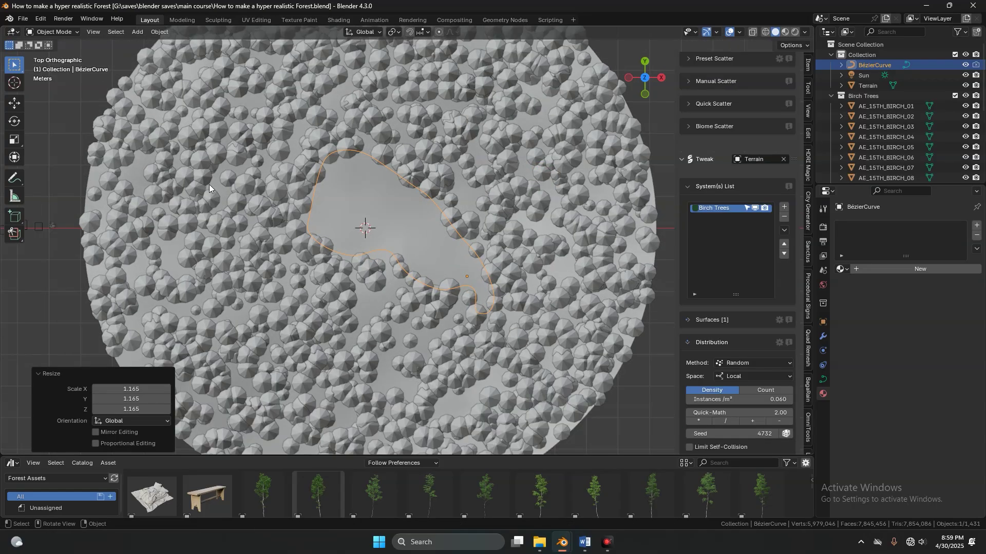
pyautogui.moveTo(208, 184); pyautogui.dragTo(470, 270, button='middle')
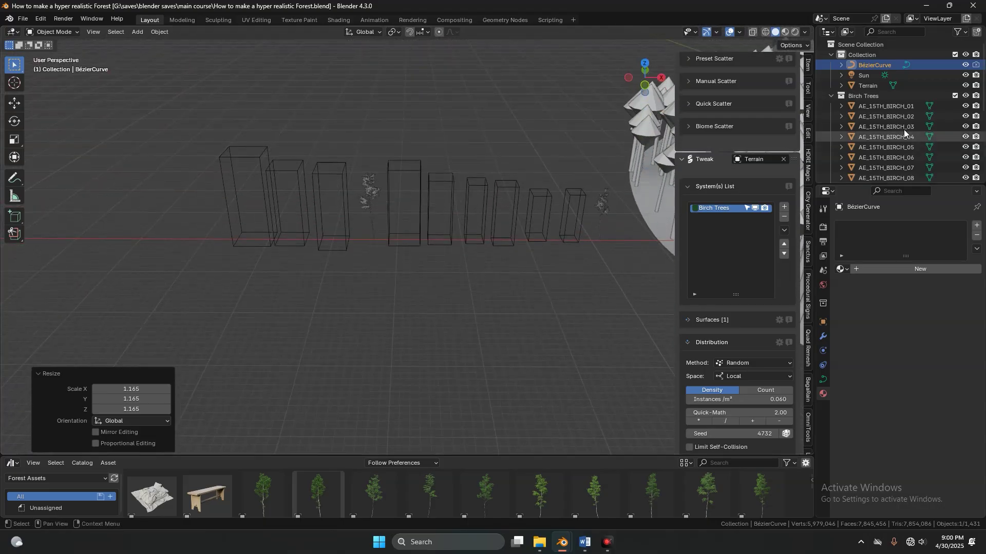
# - Exclude Birch Trees from the view layer, collapse the Outliner collections, and enlarge the asset browser
pyautogui.click(831, 95)
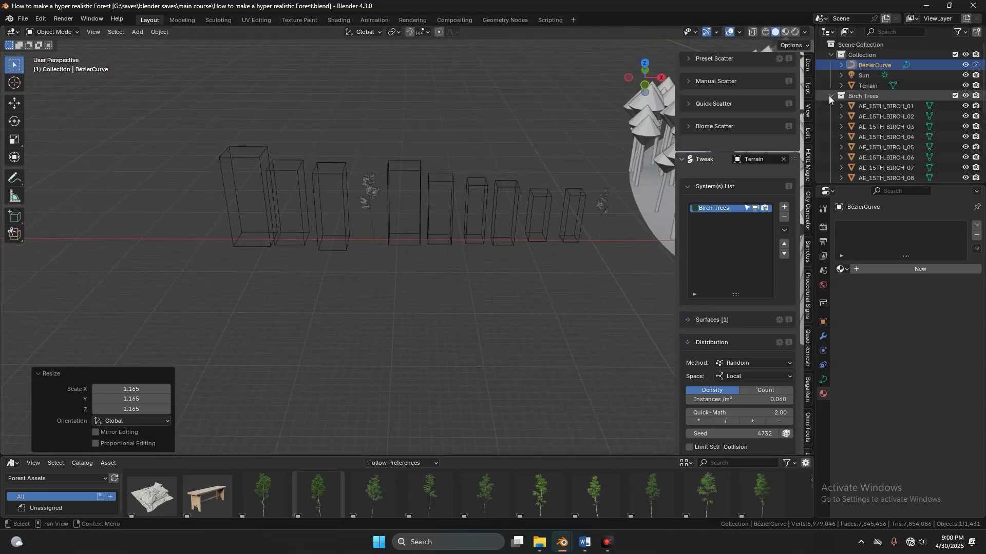
pyautogui.click(955, 96)
pyautogui.click(830, 54)
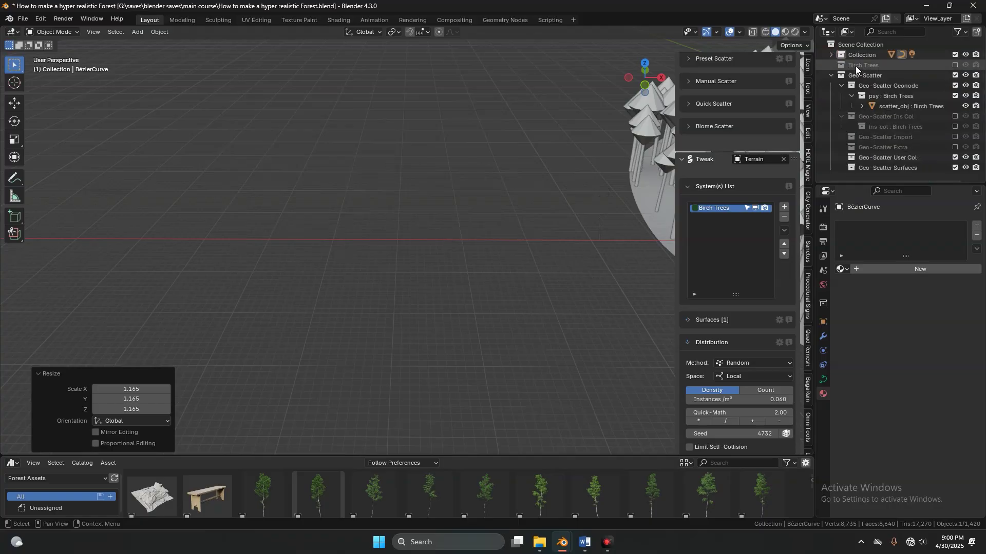
pyautogui.click(831, 75)
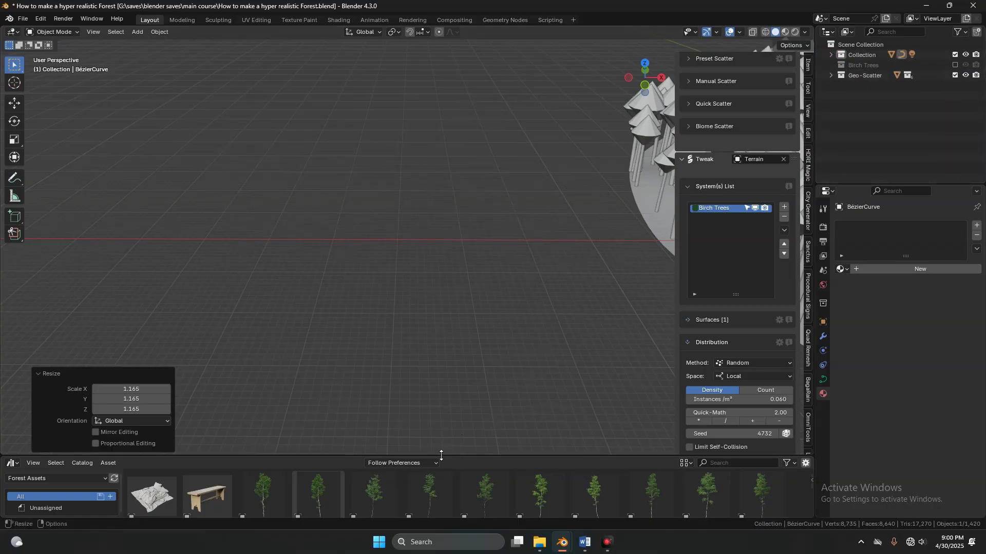
pyautogui.moveTo(434, 456); pyautogui.dragTo(433, 241)
# - Place the TREE_YOUNG_01 and TREE_YOUNG_02 assets side by side in the scene
pyautogui.scroll(-15, 442, 308)
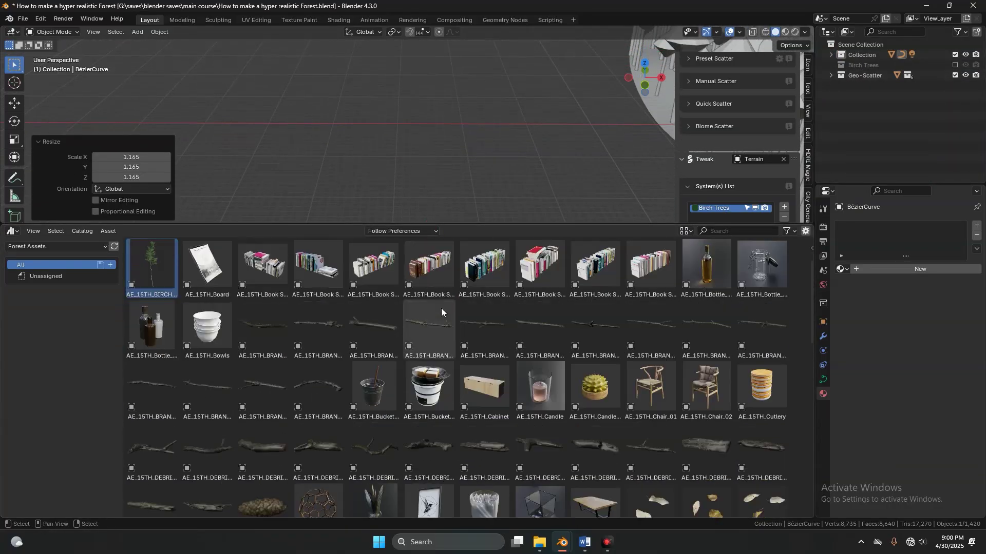
pyautogui.scroll(-1, 441, 328)
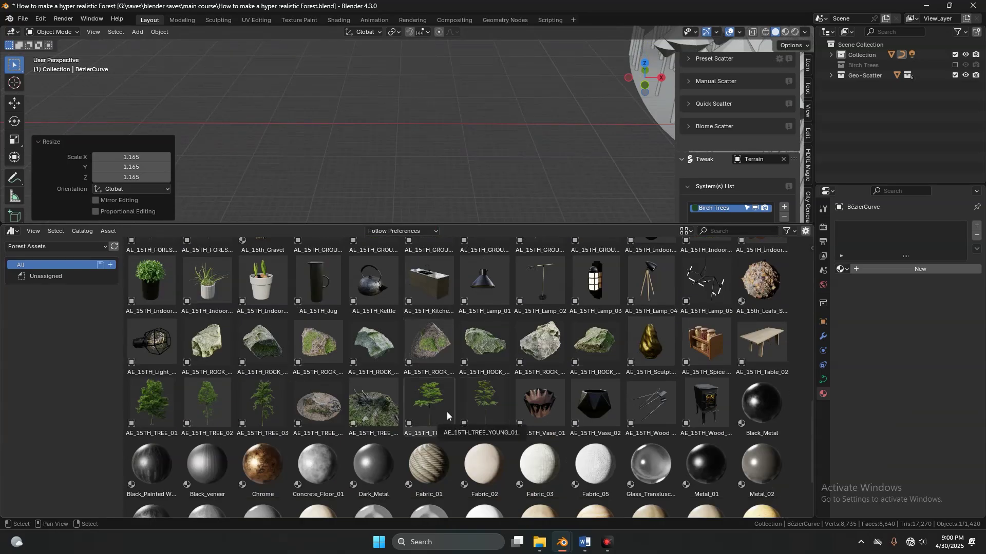
pyautogui.moveTo(446, 412); pyautogui.dragTo(420, 123)
pyautogui.moveTo(484, 406); pyautogui.dragTo(464, 134)
pyautogui.scroll(-2, 462, 149)
pyautogui.moveTo(475, 226); pyautogui.dragTo(460, 457)
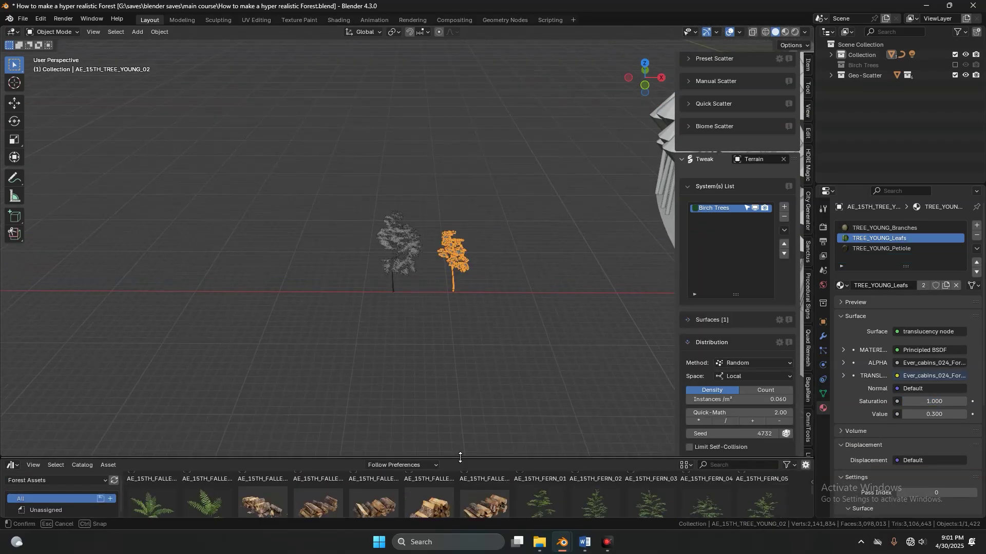
# - Move both young trees into a new 'Young Trees' collection and save
pyautogui.moveTo(520, 235); pyautogui.dragTo(364, 296)
pyautogui.press('m')
pyautogui.click(363, 297)
pyautogui.write('Y')
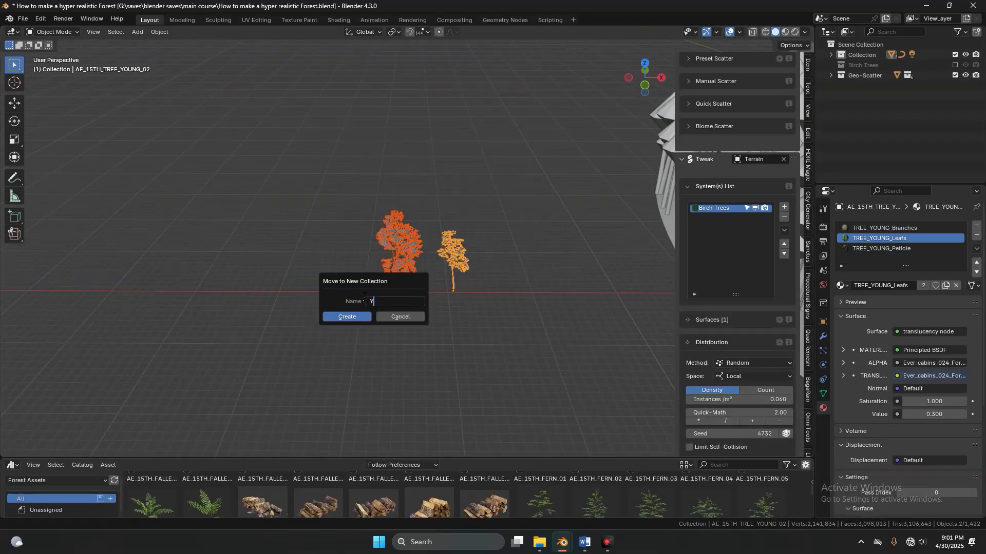
pyautogui.write('oung Trees')
pyautogui.press('Return')
pyautogui.hotkey('ctrl', 's')
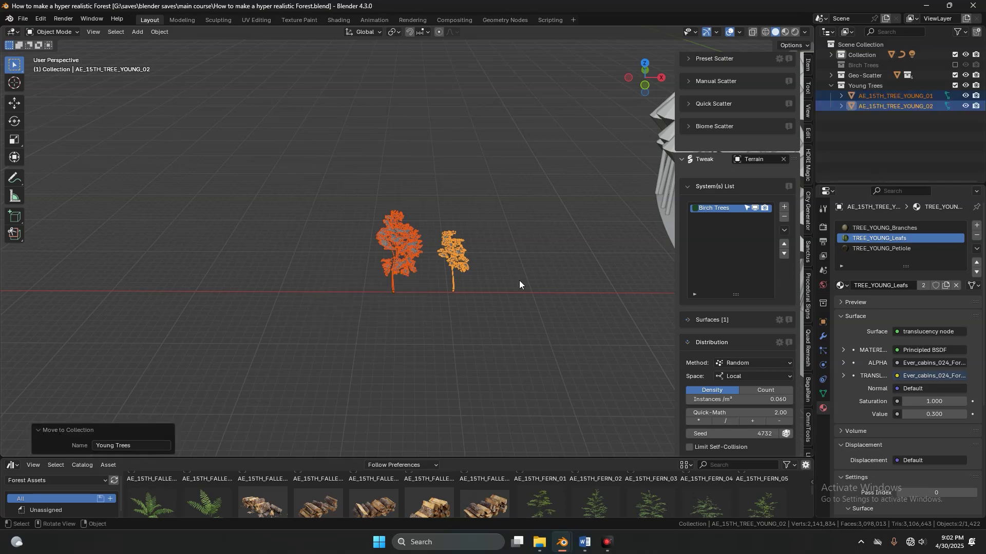
# - Hide the scattered birch trees, frame the clearing outline, and save again
pyautogui.scroll(-3, 519, 281)
pyautogui.keyDown('shift'); pyautogui.moveTo(547, 270); pyautogui.dragTo(482, 307, button='middle'); pyautogui.keyUp('shift')
pyautogui.scroll(3, 379, 265)
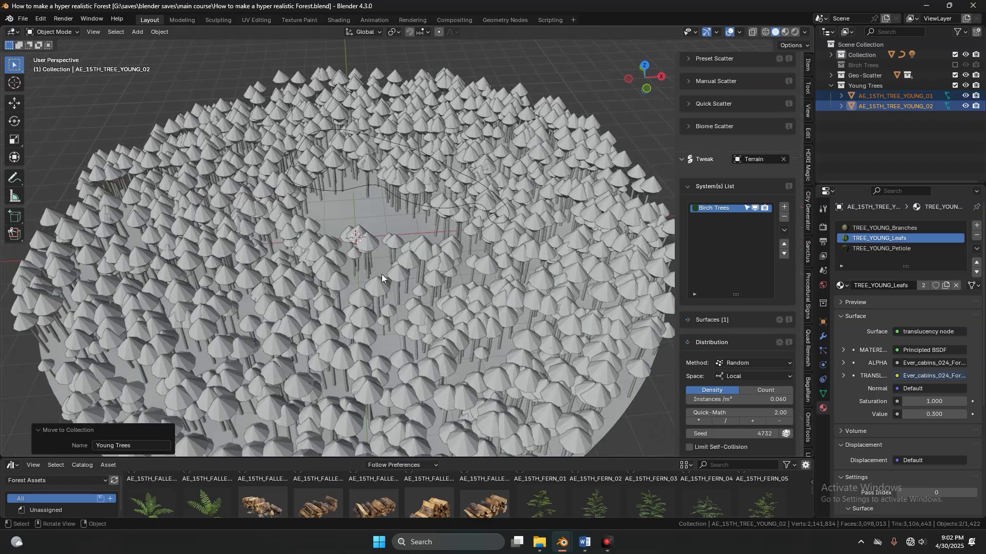
pyautogui.click(753, 207)
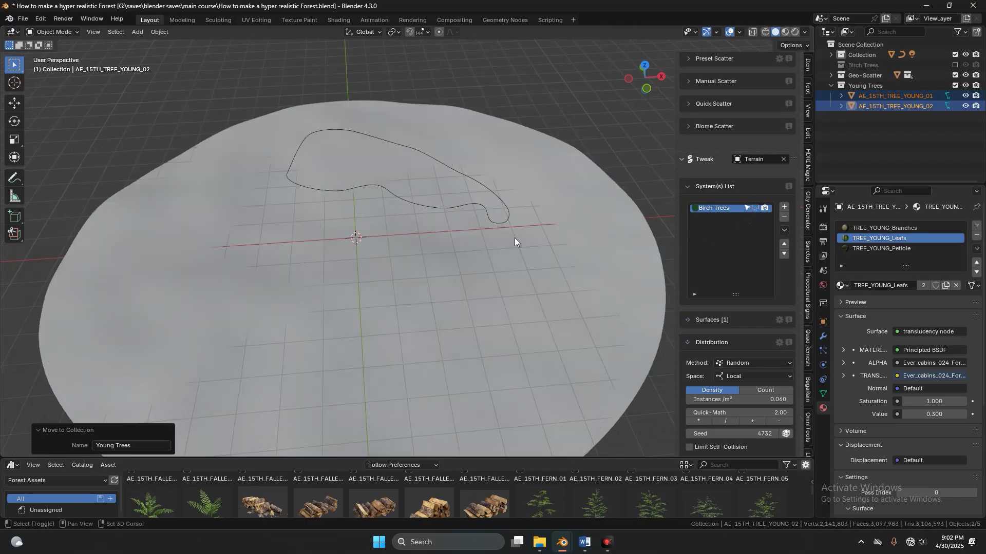
pyautogui.keyDown('shift'); pyautogui.moveTo(514, 238); pyautogui.dragTo(528, 191, button='middle'); pyautogui.keyUp('shift')
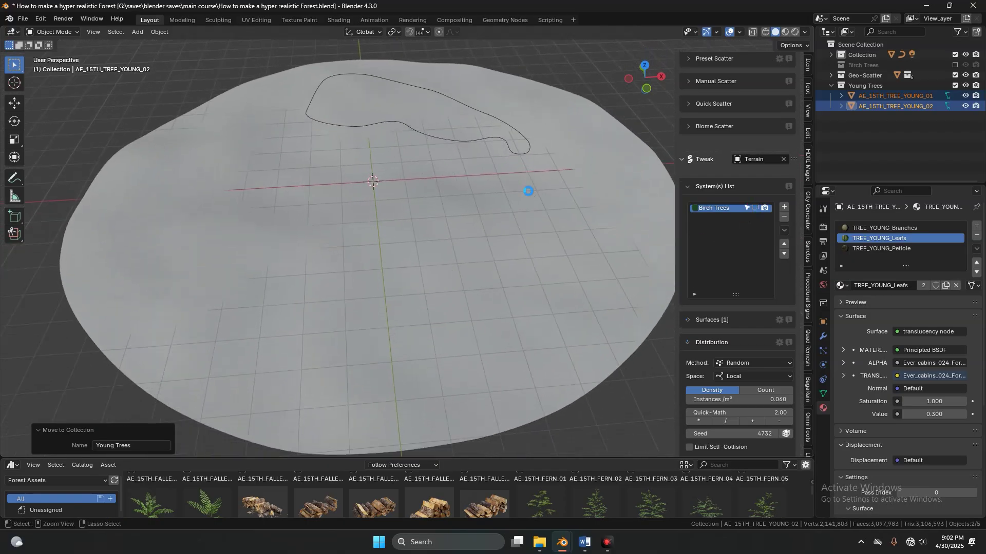
pyautogui.hotkey('ctrl', 's')
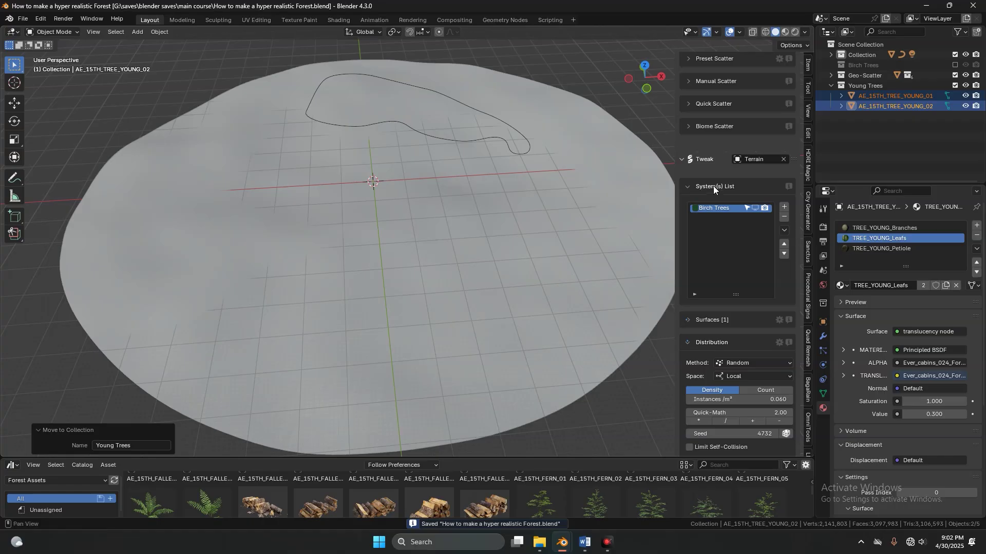
# - Scatter the selected young trees onto the Terrain as a new visible DensityScatter system
pyautogui.scroll(6, 713, 186)
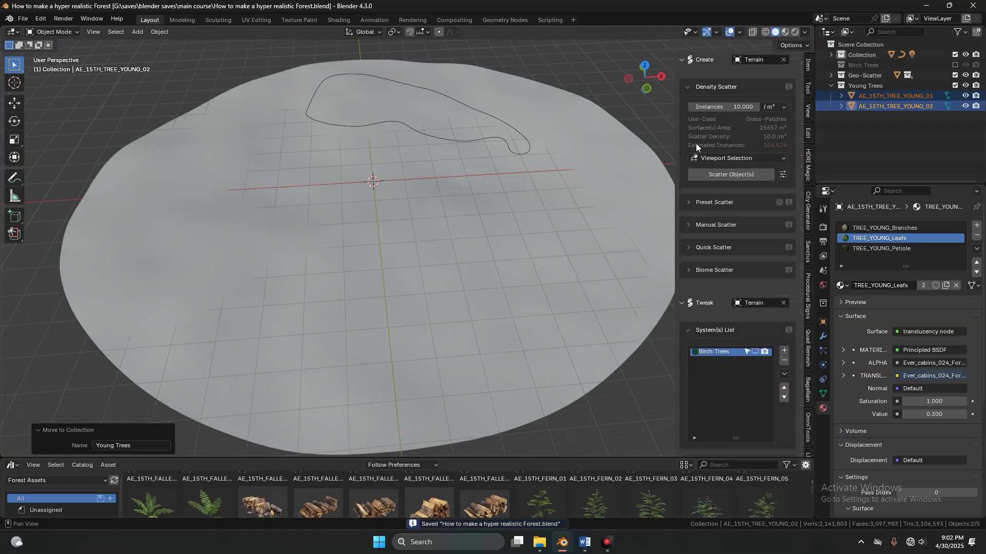
pyautogui.click(719, 174)
pyautogui.click(686, 384)
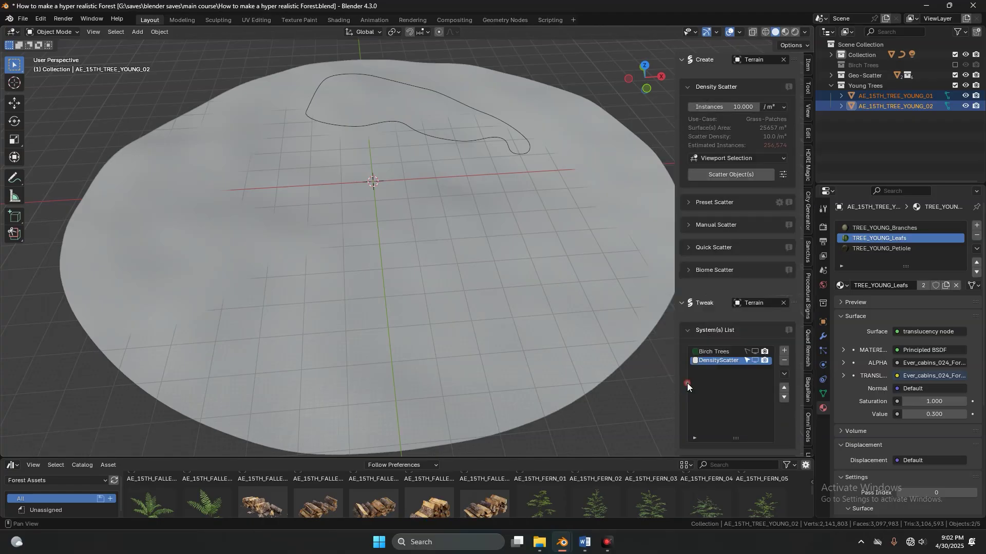
pyautogui.click(754, 361)
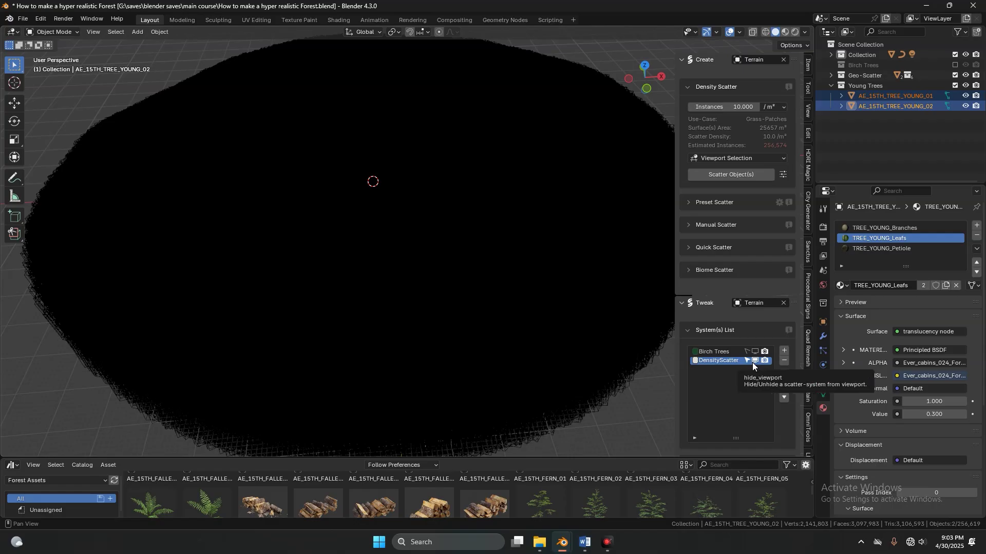
# - Set the young-tree density to 0.05 instances per m² and display them as placeholders
pyautogui.scroll(-10, 738, 365)
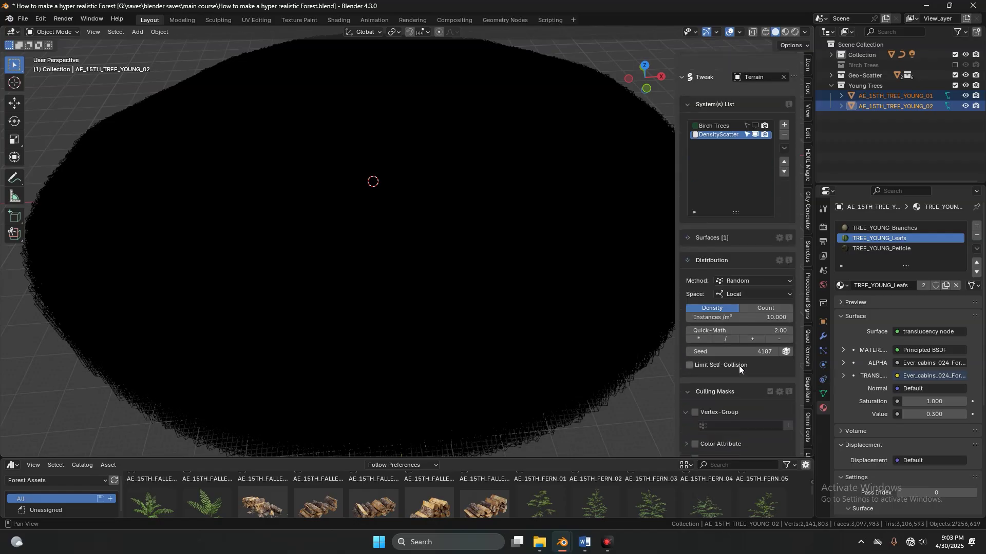
pyautogui.click(758, 318)
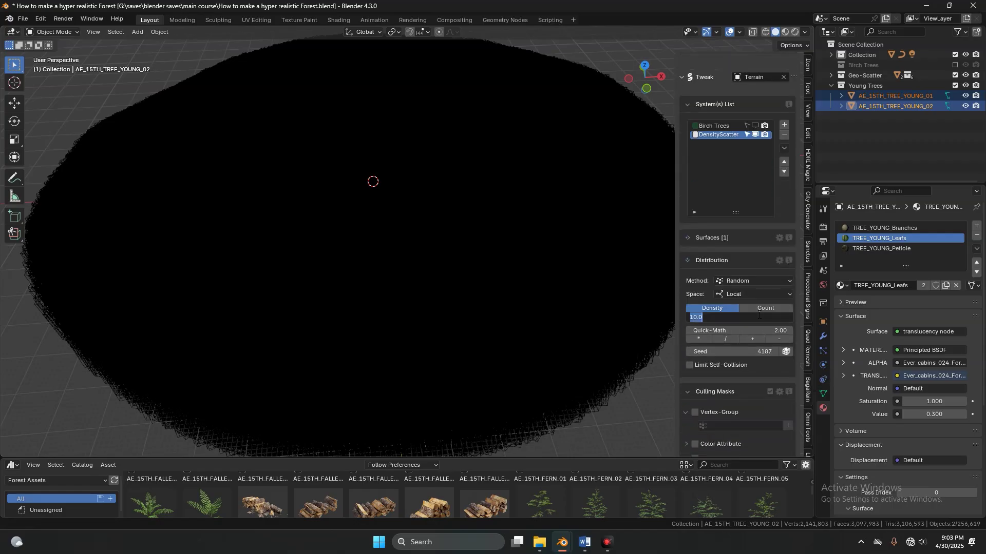
pyautogui.write('0.05')
pyautogui.press('Return')
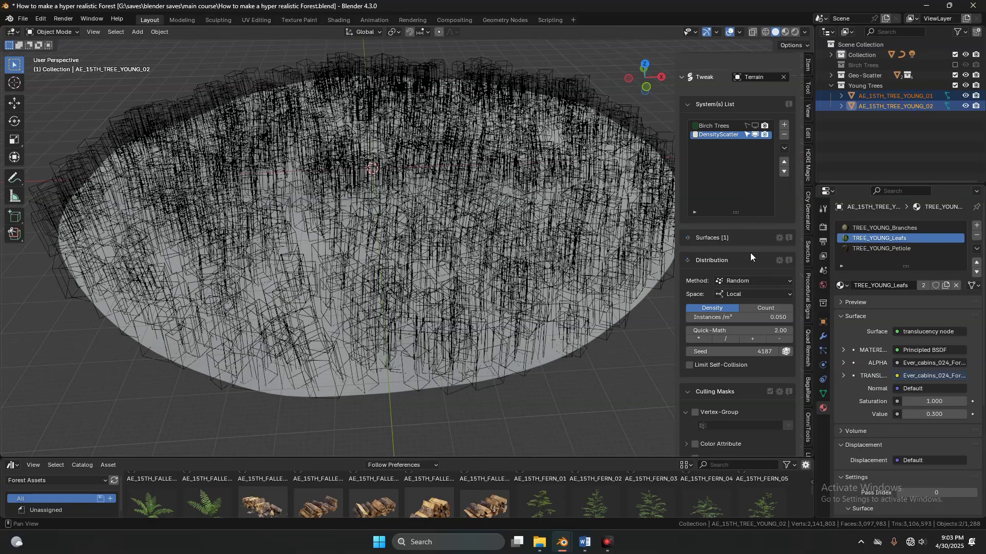
pyautogui.scroll(-20, 737, 291)
pyautogui.scroll(-15, 734, 299)
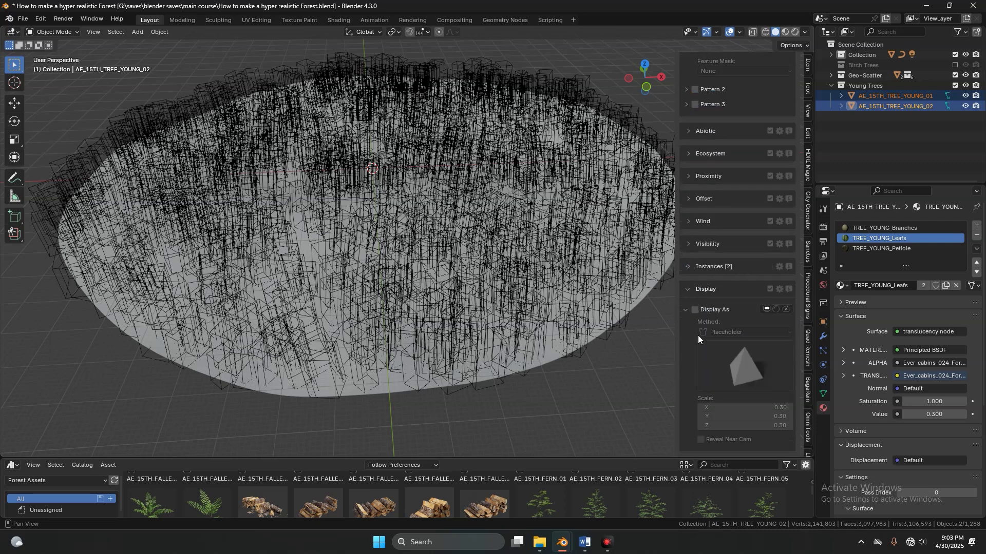
pyautogui.click(695, 310)
# - Show young trees as teardrop placeholders scaled 1.20 in X and Y and 1.40 in Z
pyautogui.click(746, 363)
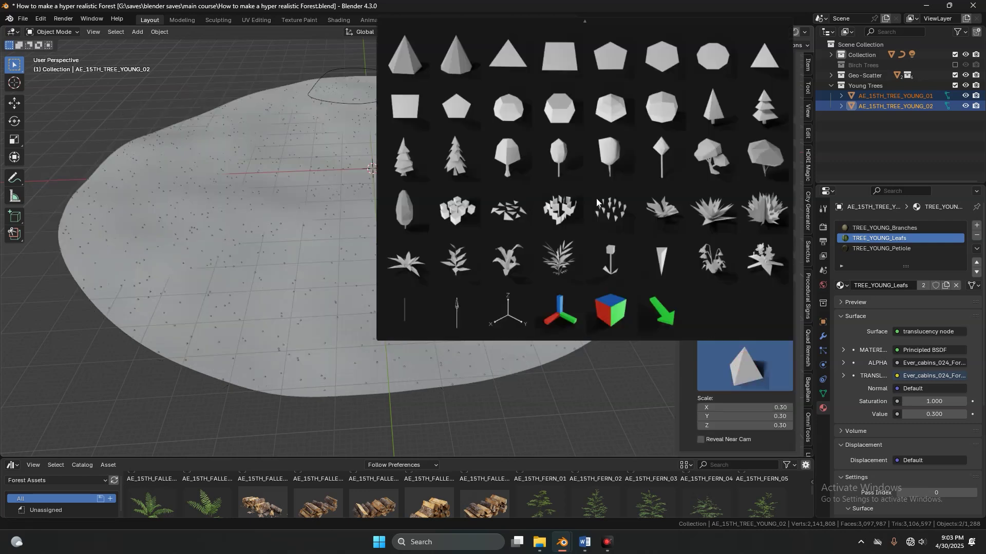
pyautogui.click(565, 156)
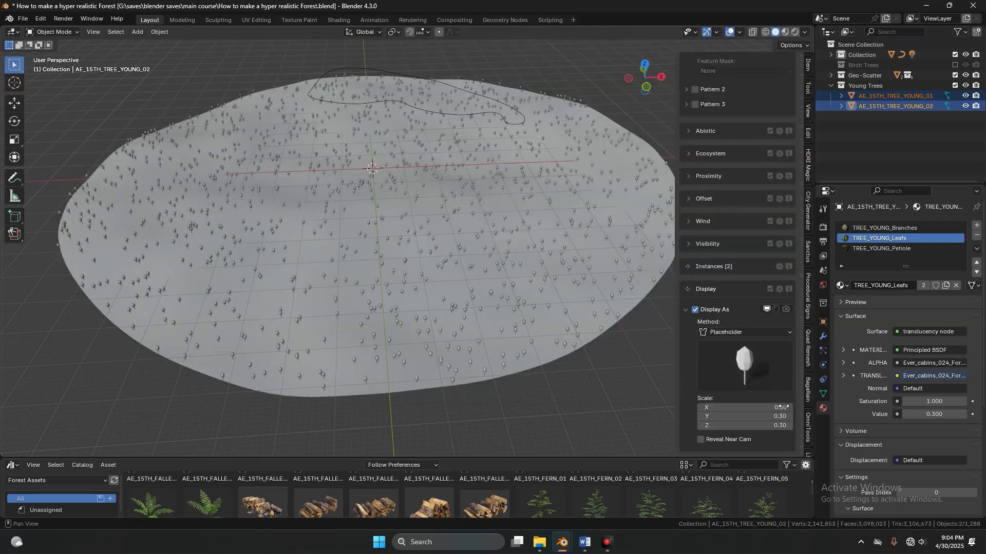
pyautogui.moveTo(782, 407); pyautogui.dragTo(781, 416)
pyautogui.write('1.2')
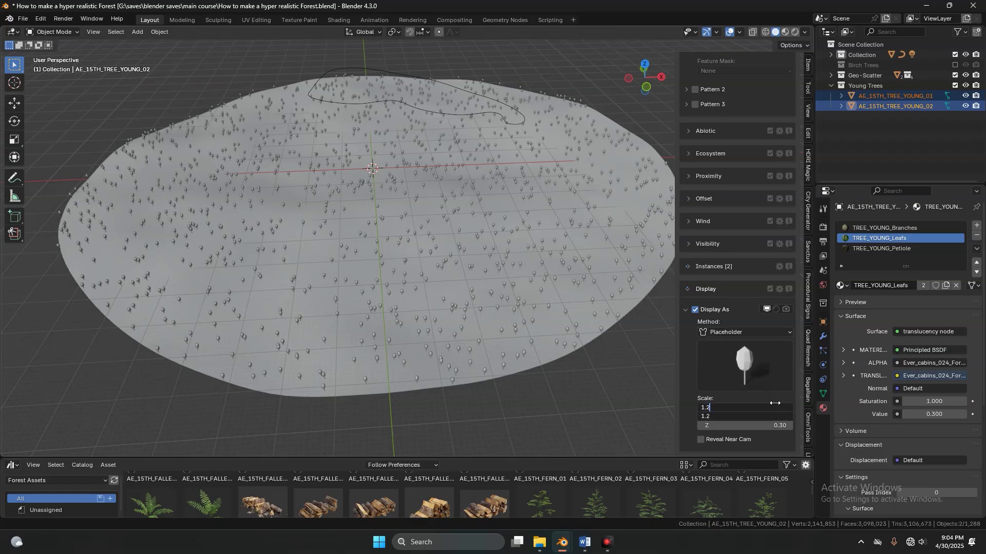
pyautogui.press('Return')
pyautogui.click(765, 425)
pyautogui.write('1.')
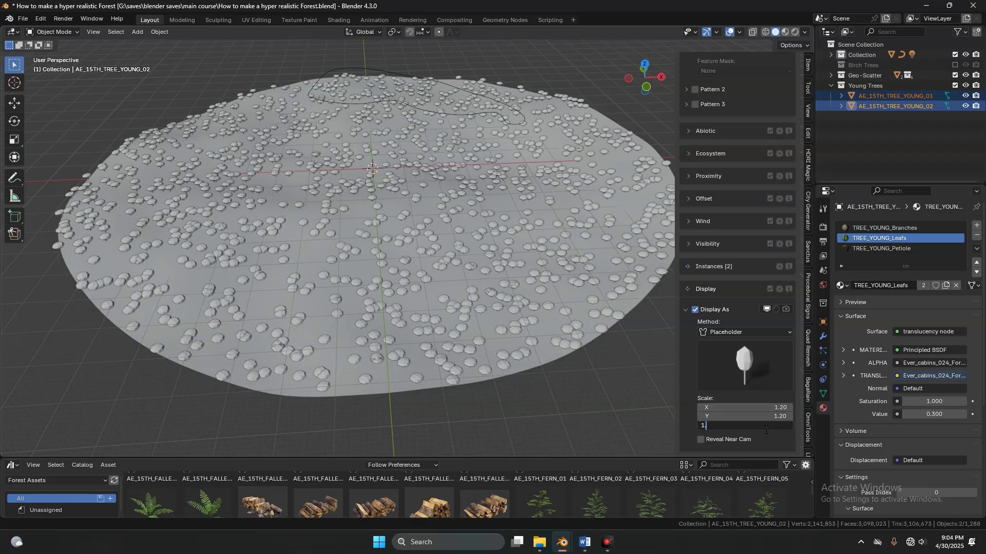
pyautogui.write('4')
pyautogui.press('Return')
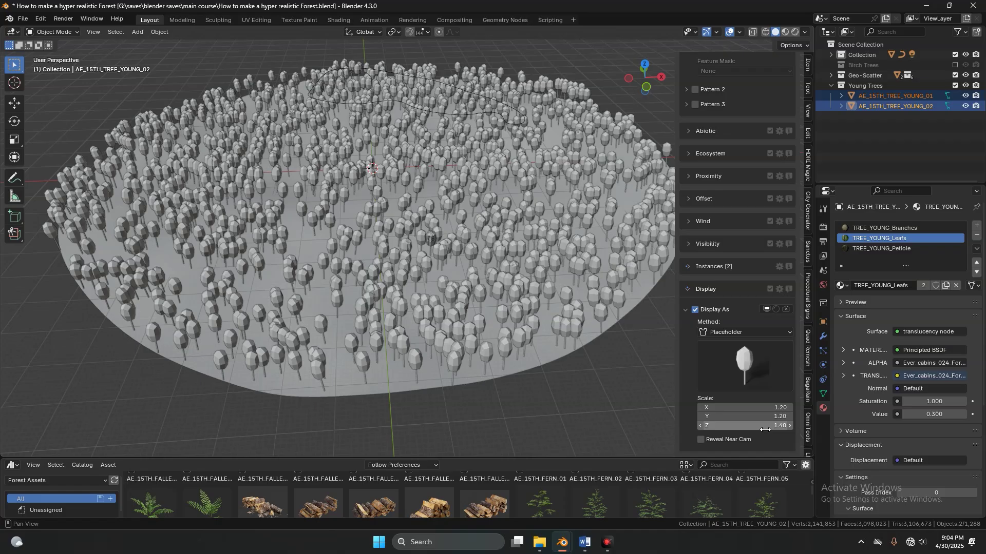
pyautogui.moveTo(590, 195); pyautogui.dragTo(559, 258, button='middle')
# - Clear young trees inside BézierCurve with an inverted Bezier-Area mask, then save
pyautogui.scroll(10, 731, 282)
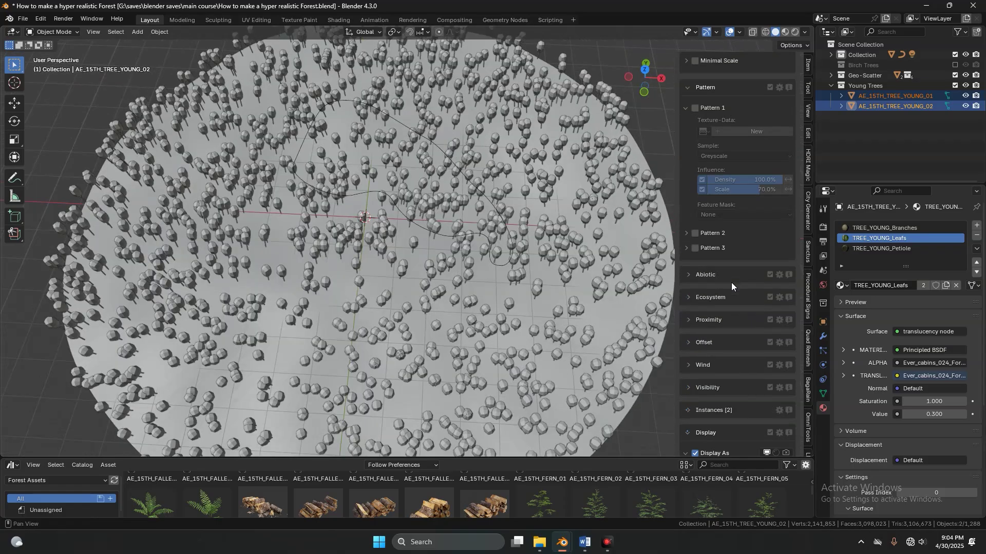
pyautogui.scroll(8, 731, 282)
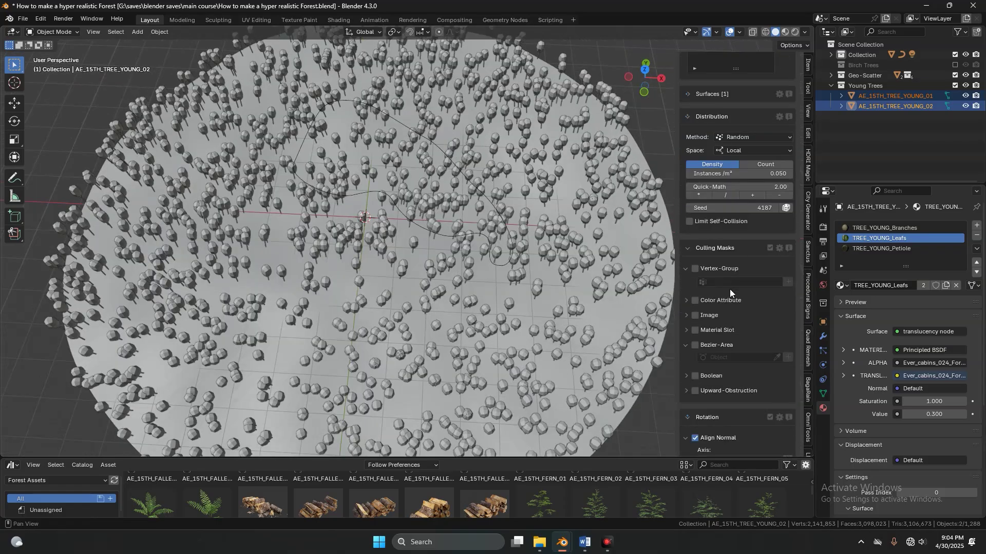
pyautogui.click(694, 305)
pyautogui.click(738, 316)
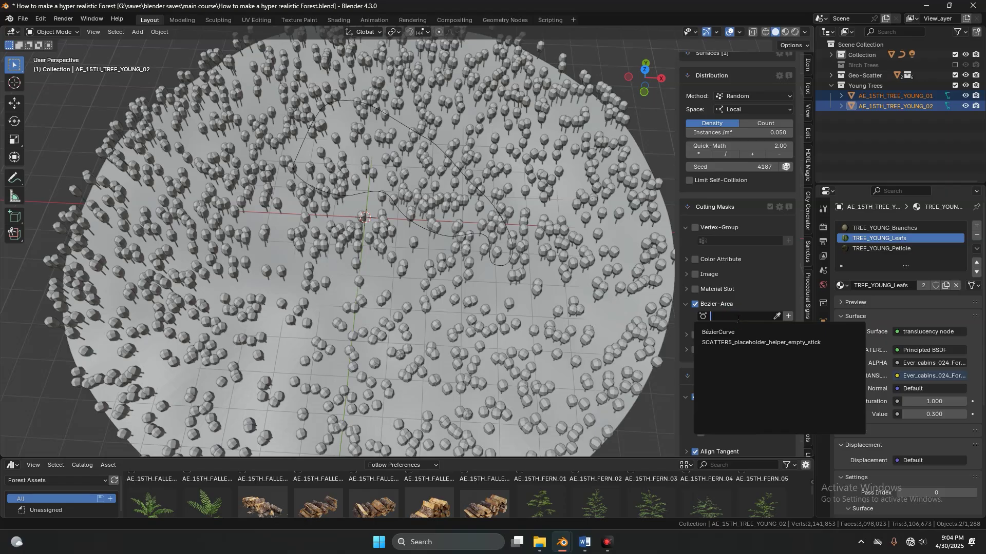
pyautogui.click(729, 332)
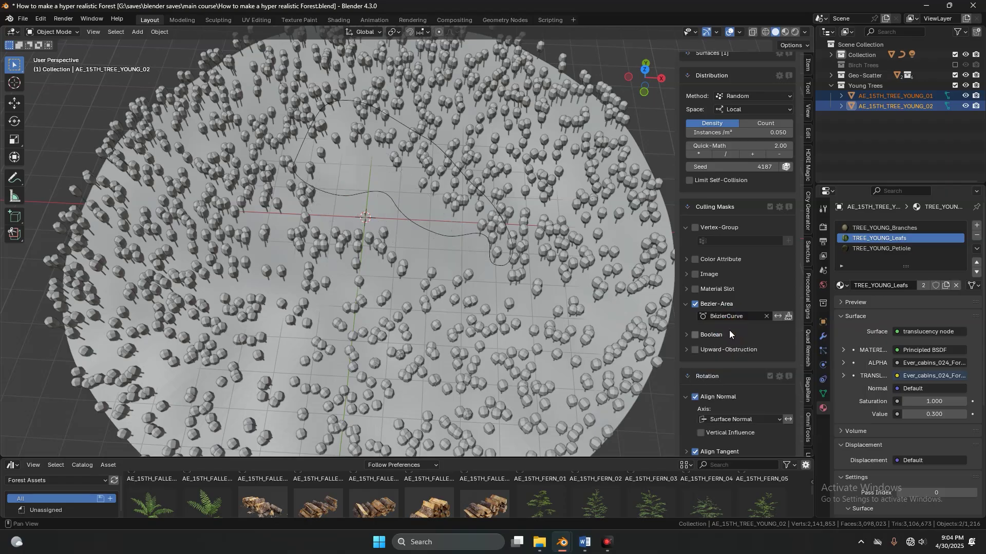
pyautogui.moveTo(570, 313); pyautogui.dragTo(557, 272, button='middle')
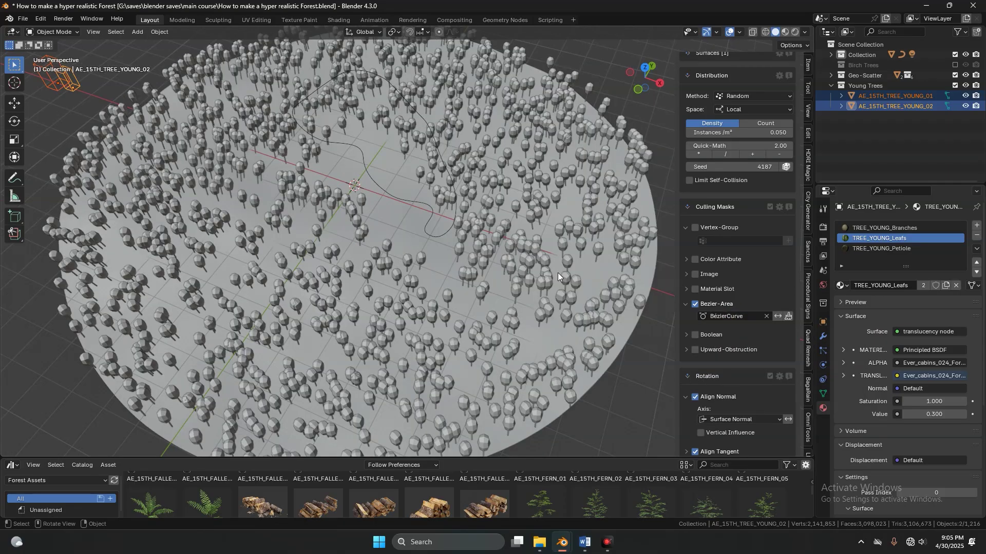
pyautogui.click(778, 316)
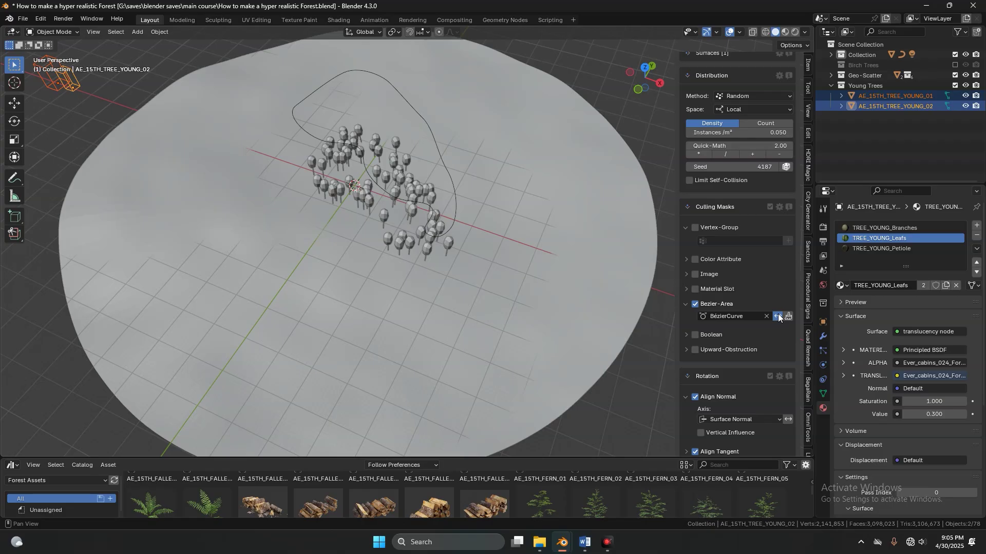
pyautogui.hotkey('ctrl', 's')
# - Enable Vertical Influence for the young trees at 0.85
pyautogui.scroll(-7, 778, 313)
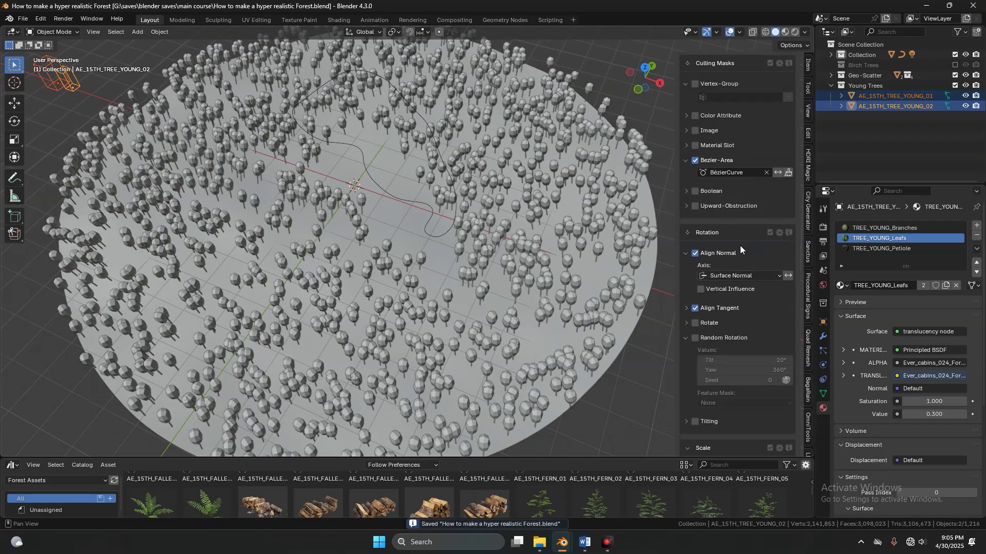
pyautogui.click(701, 290)
pyautogui.click(741, 302)
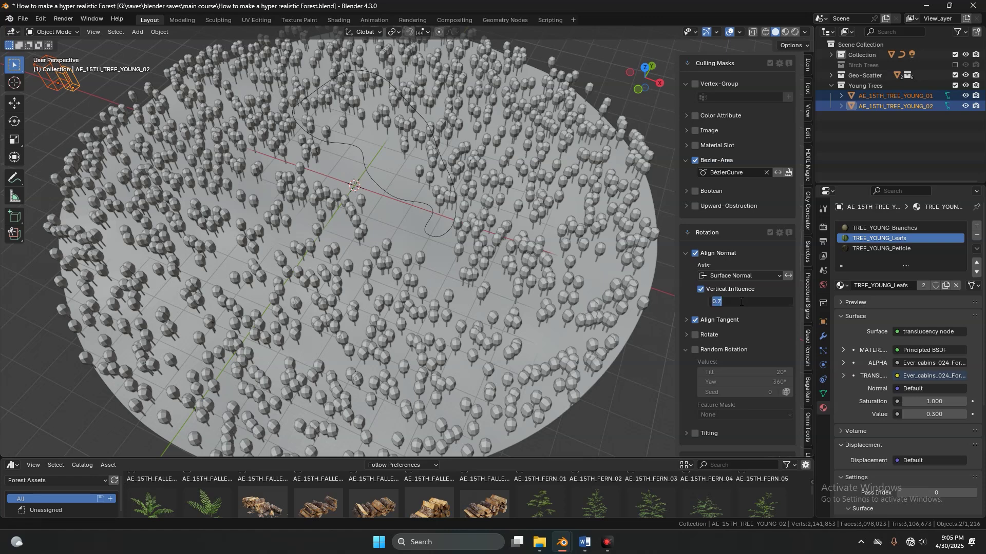
pyautogui.write('0.85')
pyautogui.press('Return')
# - Enable Default Scale and Random Scale with a 0.70 random factor on all axes
pyautogui.scroll(-11, 728, 266)
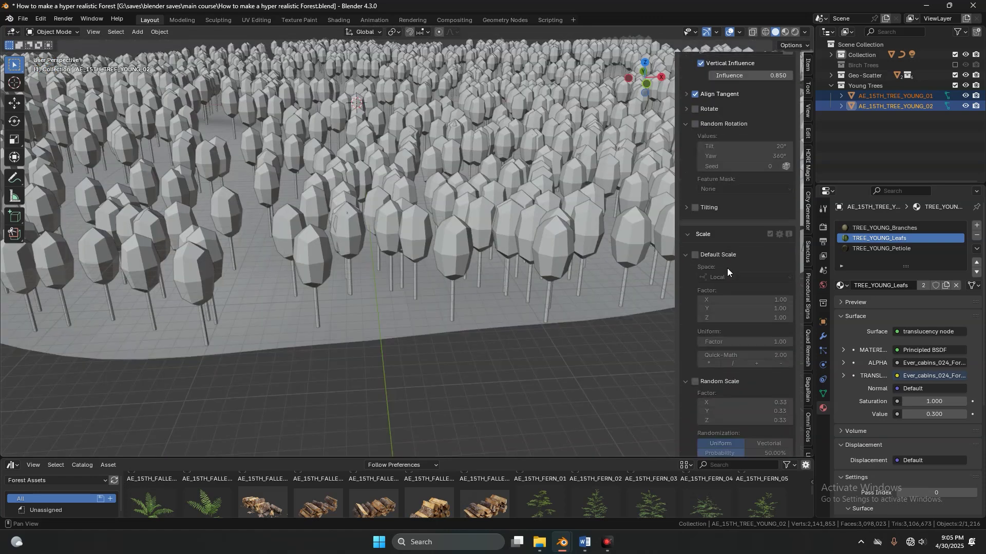
pyautogui.click(696, 255)
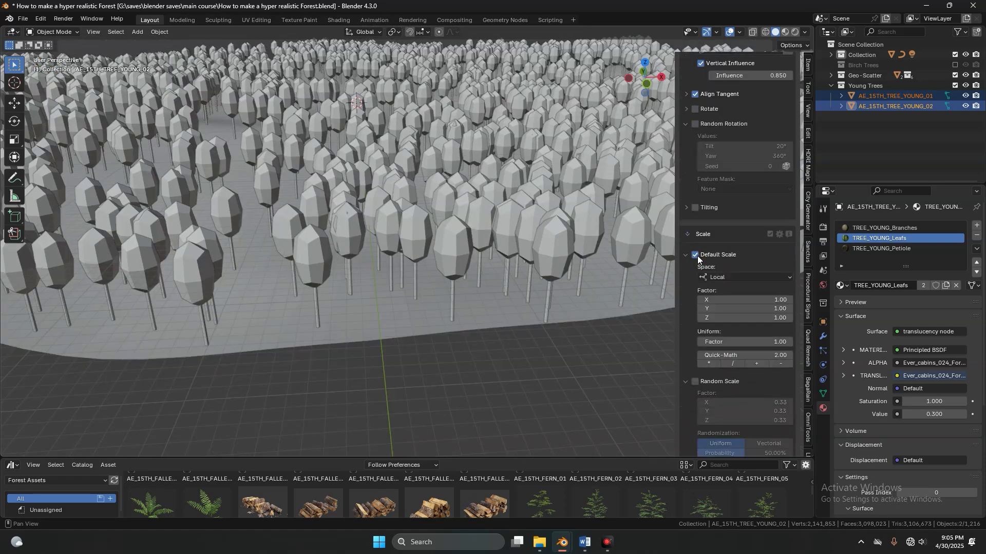
pyautogui.scroll(-5, 745, 278)
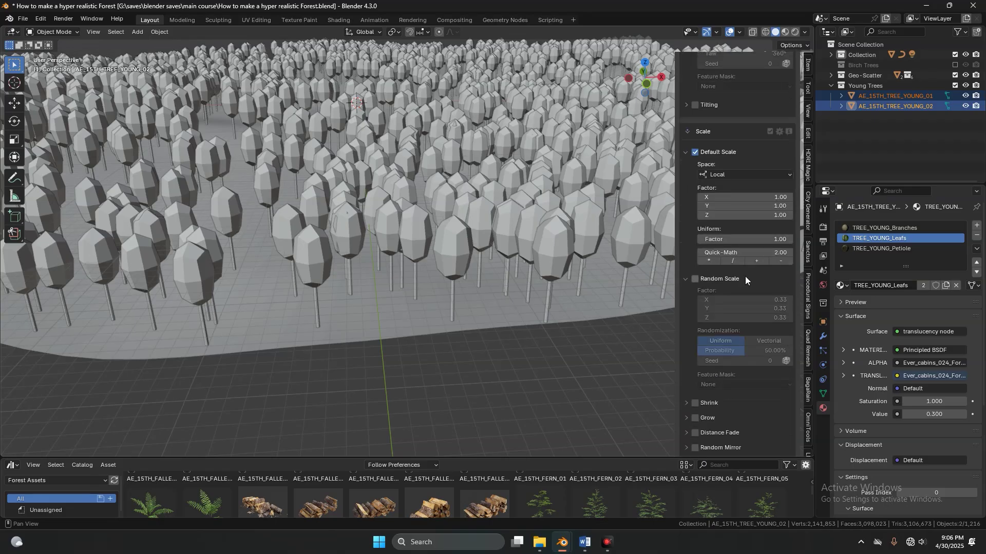
pyautogui.scroll(-3, 745, 278)
pyautogui.click(696, 217)
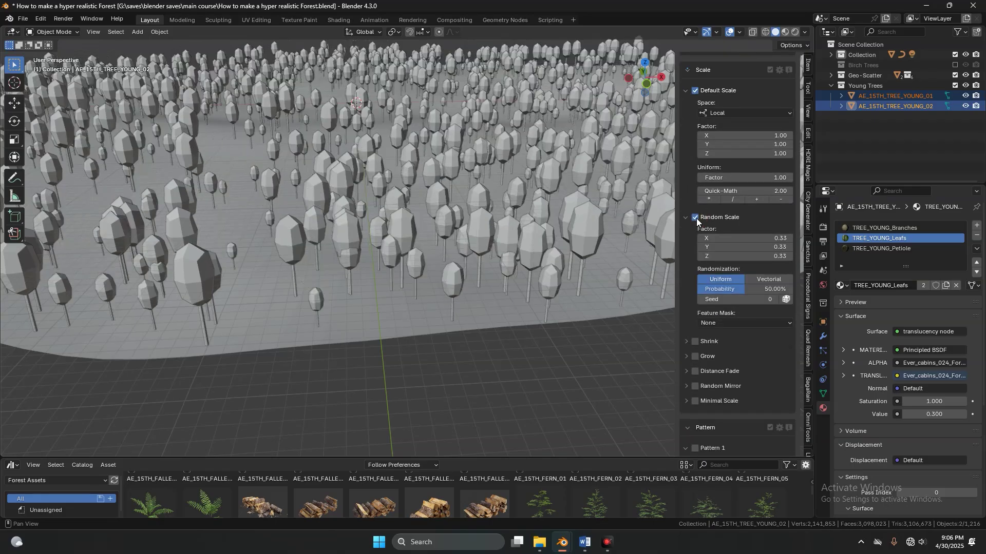
pyautogui.moveTo(769, 247); pyautogui.dragTo(769, 239)
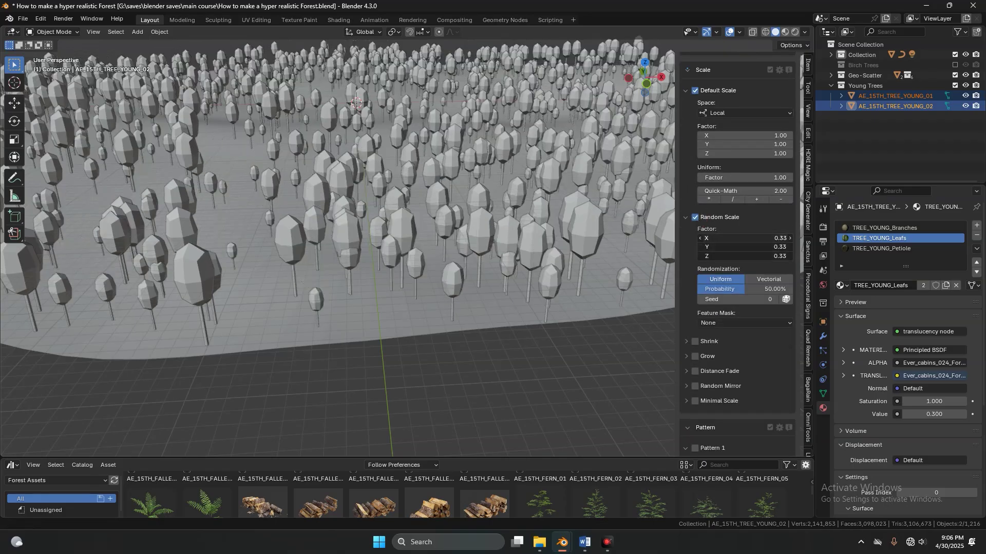
pyautogui.write('0.7')
pyautogui.press('Return')
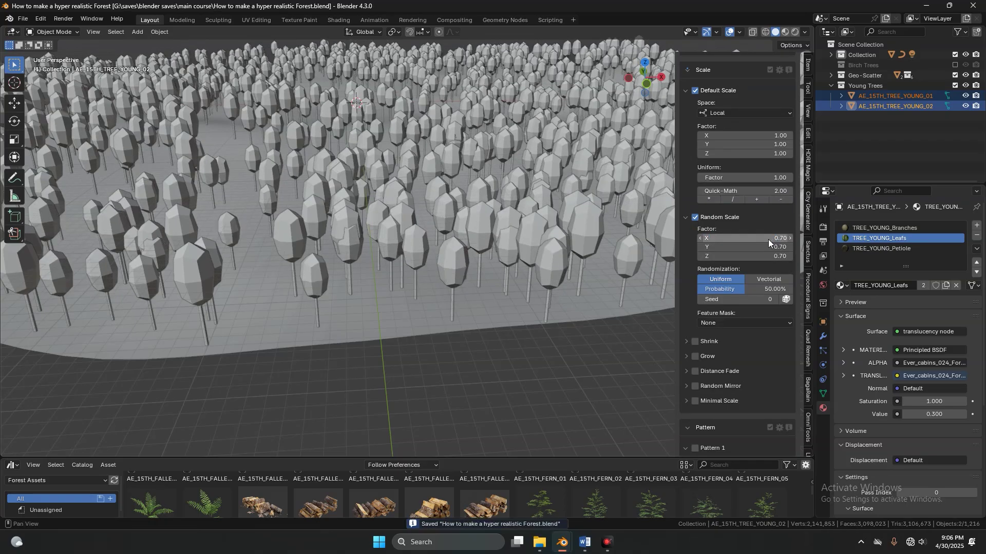
pyautogui.scroll(10, 768, 239)
# - Rename the DensityScatter system to 'Young Trees' and give it a green display colour
pyautogui.doubleClick(713, 217)
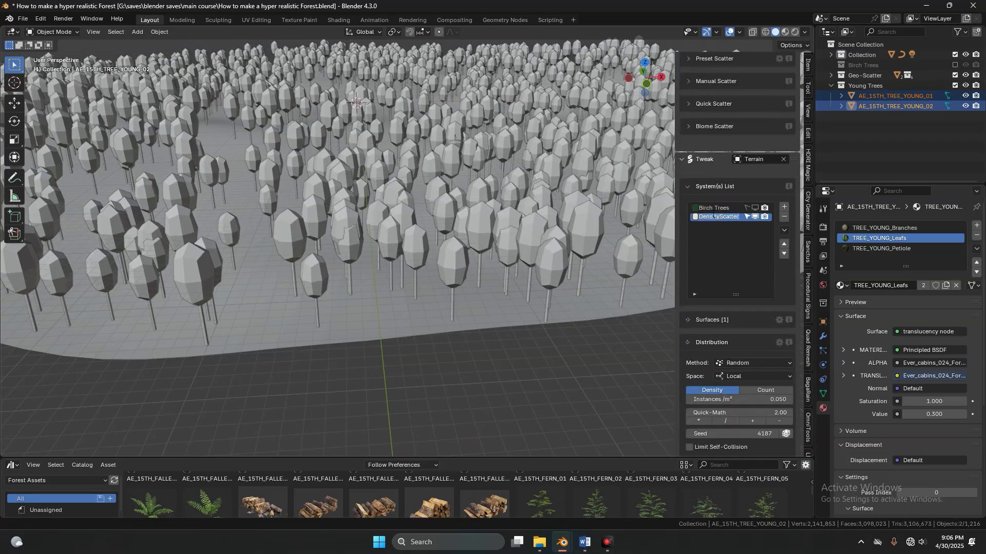
pyautogui.write('Young Trees')
pyautogui.press('Return')
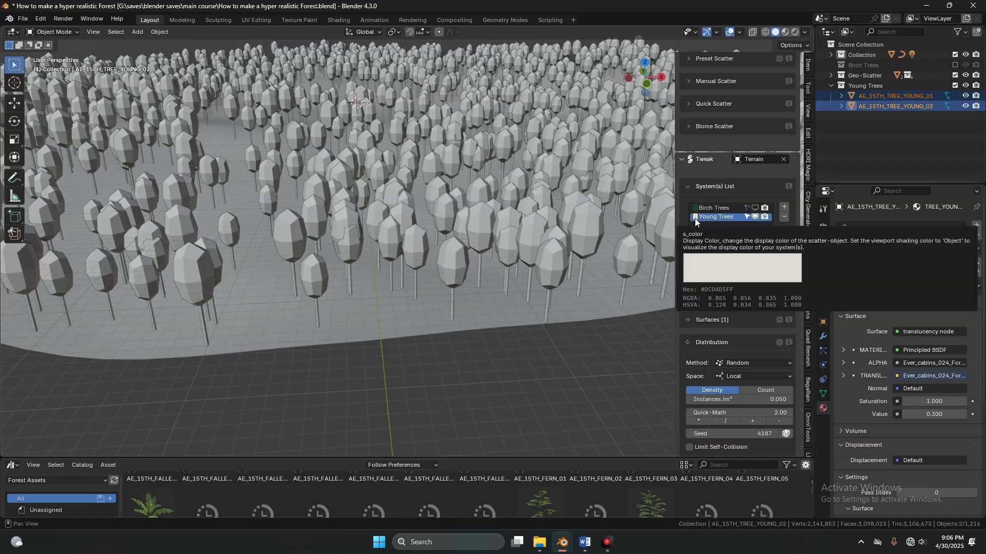
pyautogui.click(695, 217)
pyautogui.click(731, 97)
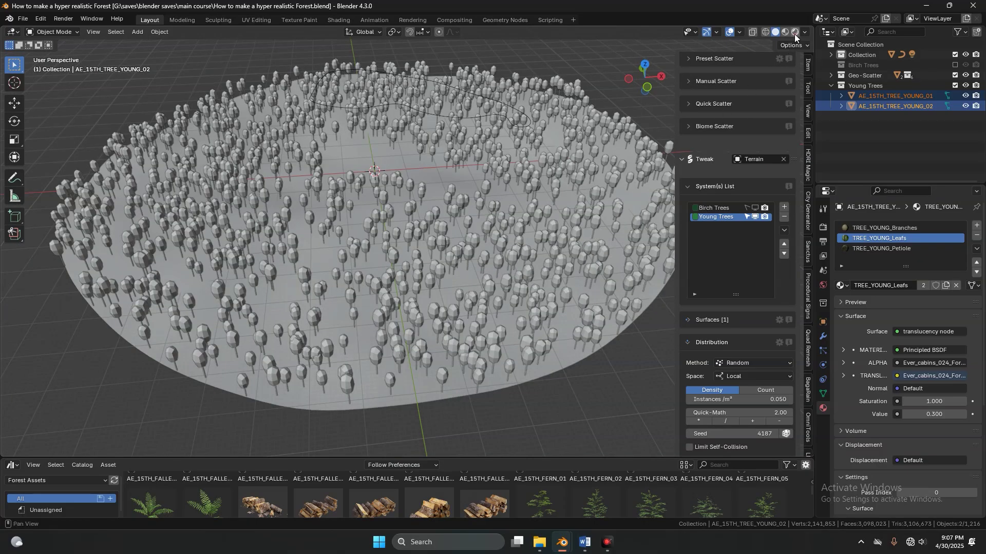
# - View the forest in Rendered shading without overlays, with birch trees shown again
pyautogui.press('z')
pyautogui.press('8')
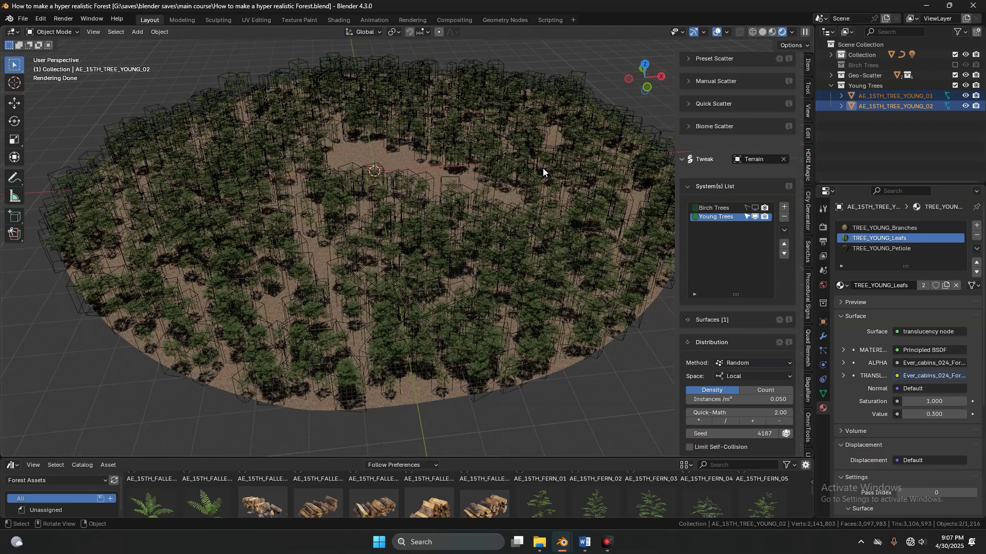
pyautogui.click(717, 32)
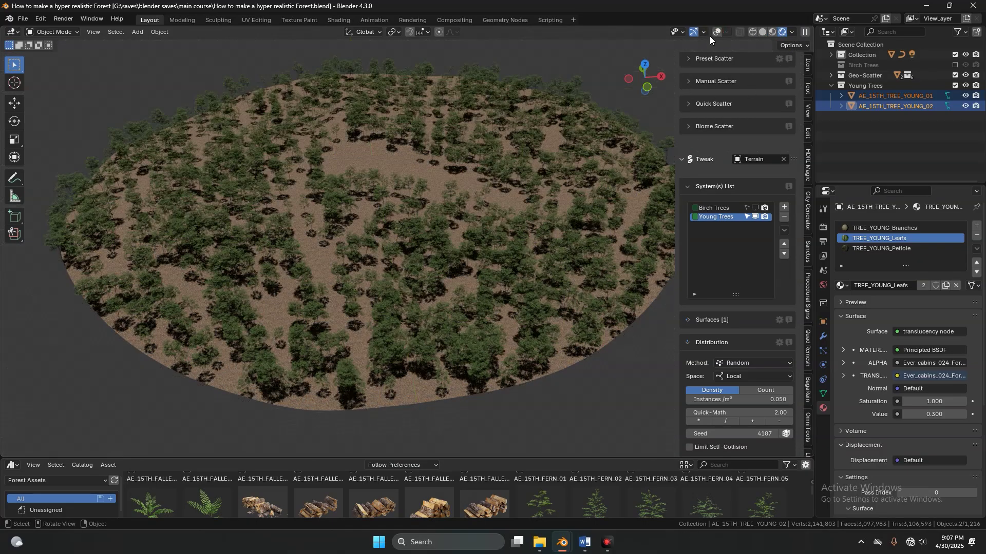
pyautogui.click(754, 207)
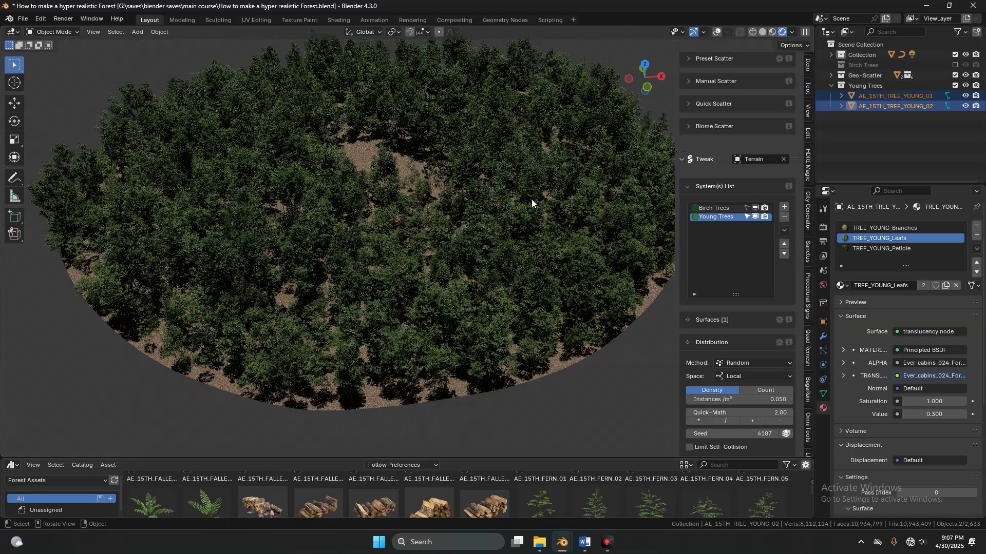